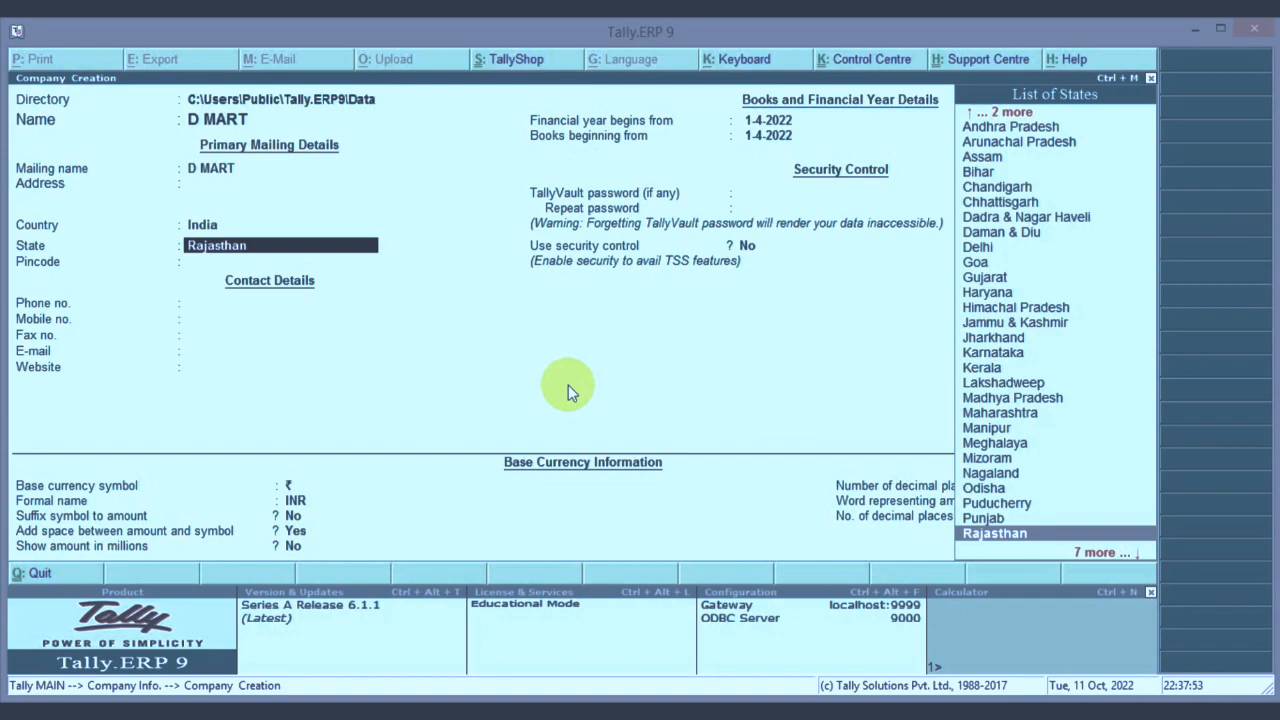
Step: Set the company's state to Rajasthan, leave the pincode and contact details blank, and keep the financial year starting 1-4-2022
{"action": "key", "text": "Return"}
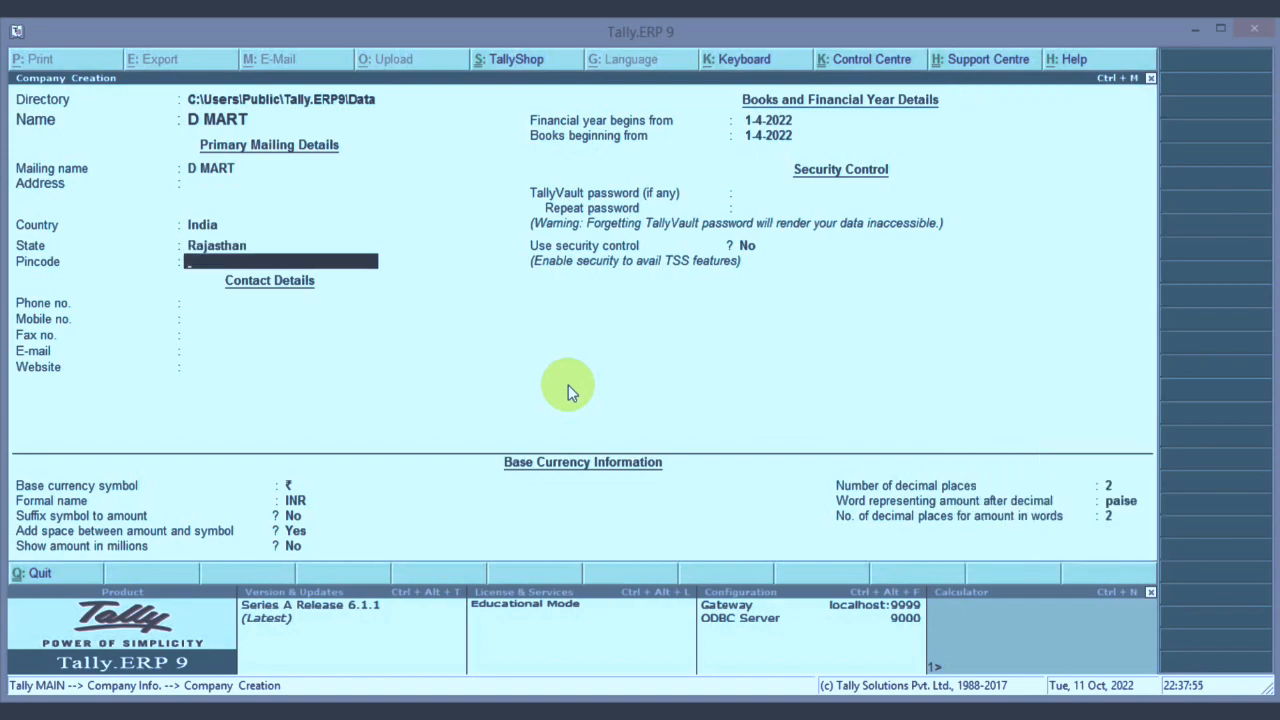
{"action": "key", "text": "Return"}
{"action": "key", "text": "Return"}
{"action": "key", "text": "Return"}
{"action": "key", "text": "Return"}
{"action": "key", "text": "Return"}
{"action": "key", "text": "Return"}
{"action": "key", "text": "Return"}
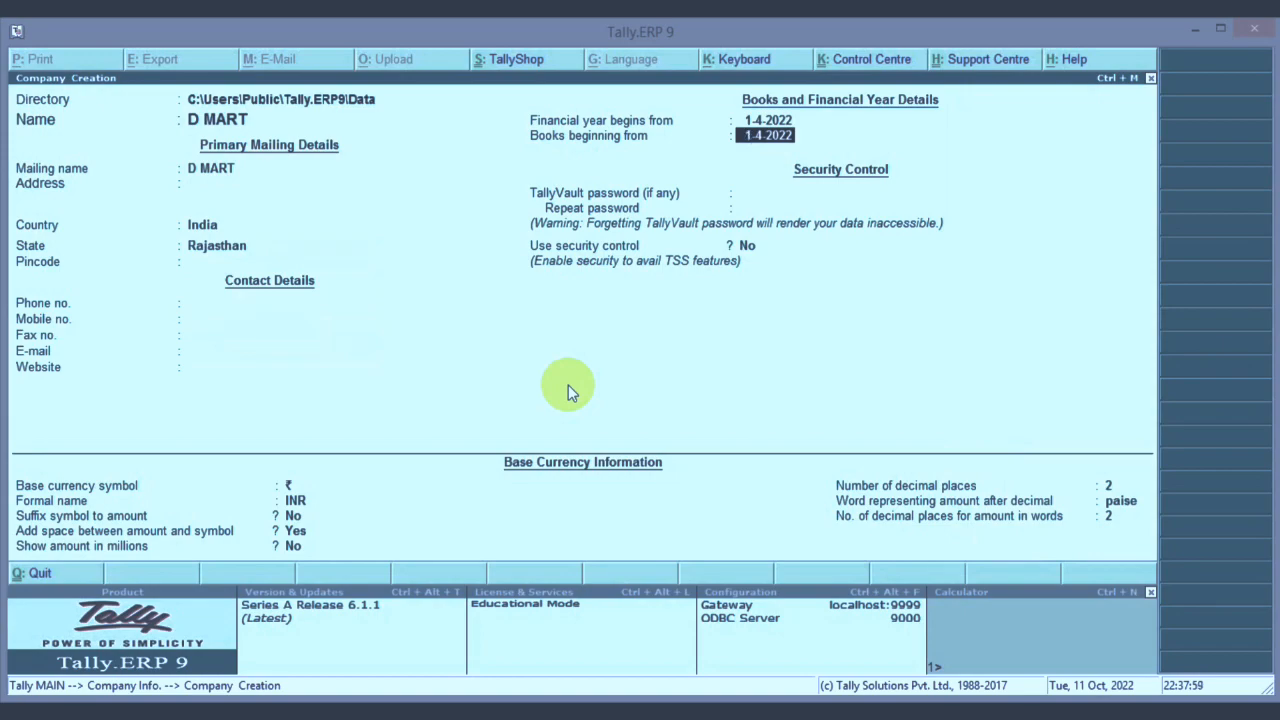
Step: Keep books beginning from 1-4-2022, no security control and the default INR currency settings, and create the D MART company
{"action": "key", "text": "Return"}
{"action": "key", "text": "Return"}
{"action": "key", "text": "Return"}
{"action": "key", "text": "Return"}
{"action": "key", "text": "Return"}
{"action": "key", "text": "Return"}
{"action": "key", "text": "Return"}
{"action": "key", "text": "Return"}
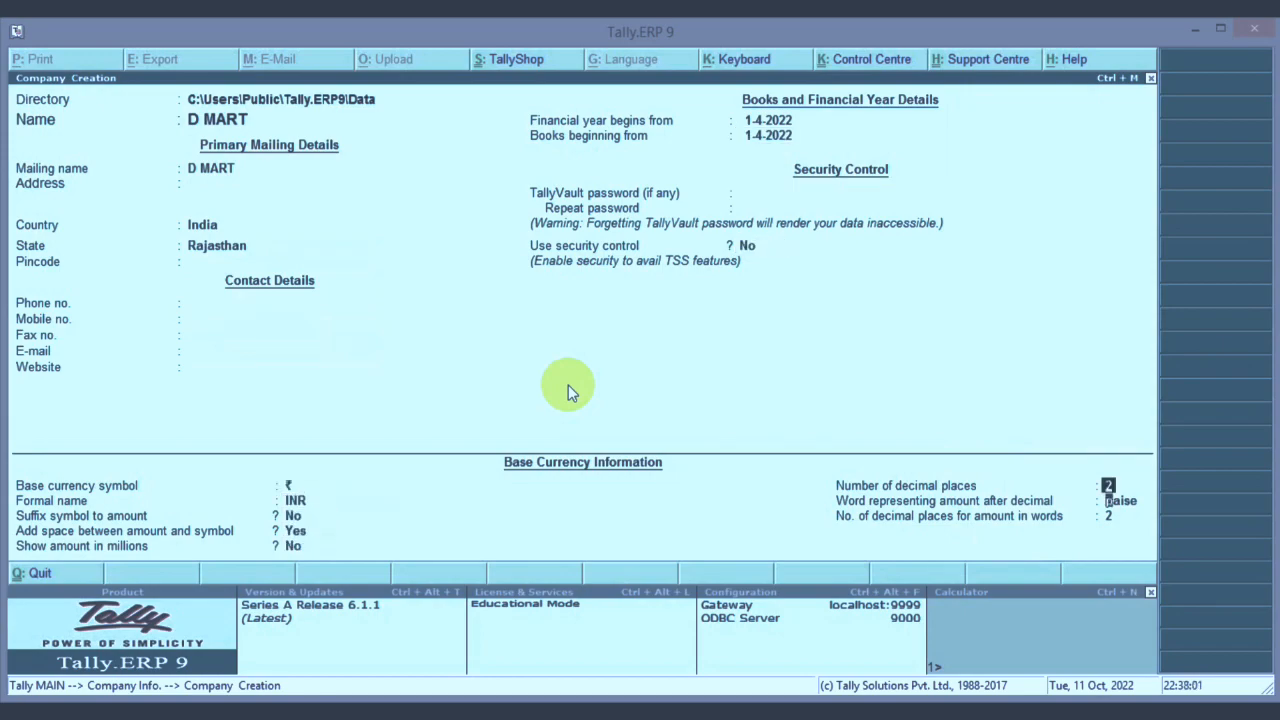
{"action": "key", "text": "Return"}
{"action": "key", "text": "Return"}
{"action": "key", "text": "Return"}
{"action": "key", "text": "Return"}
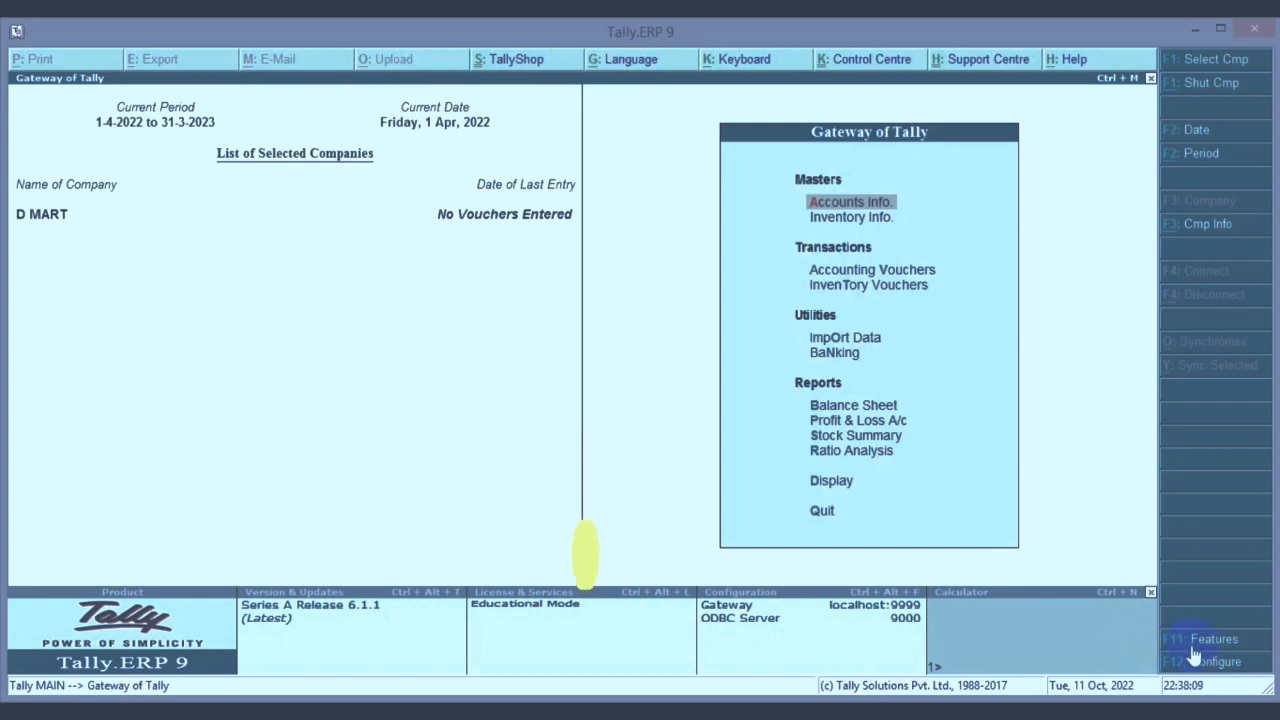
Step: Enable Goods and Services Tax in the company's statutory and taxation features and open its GST details
{"action": "key", "text": "F11"}
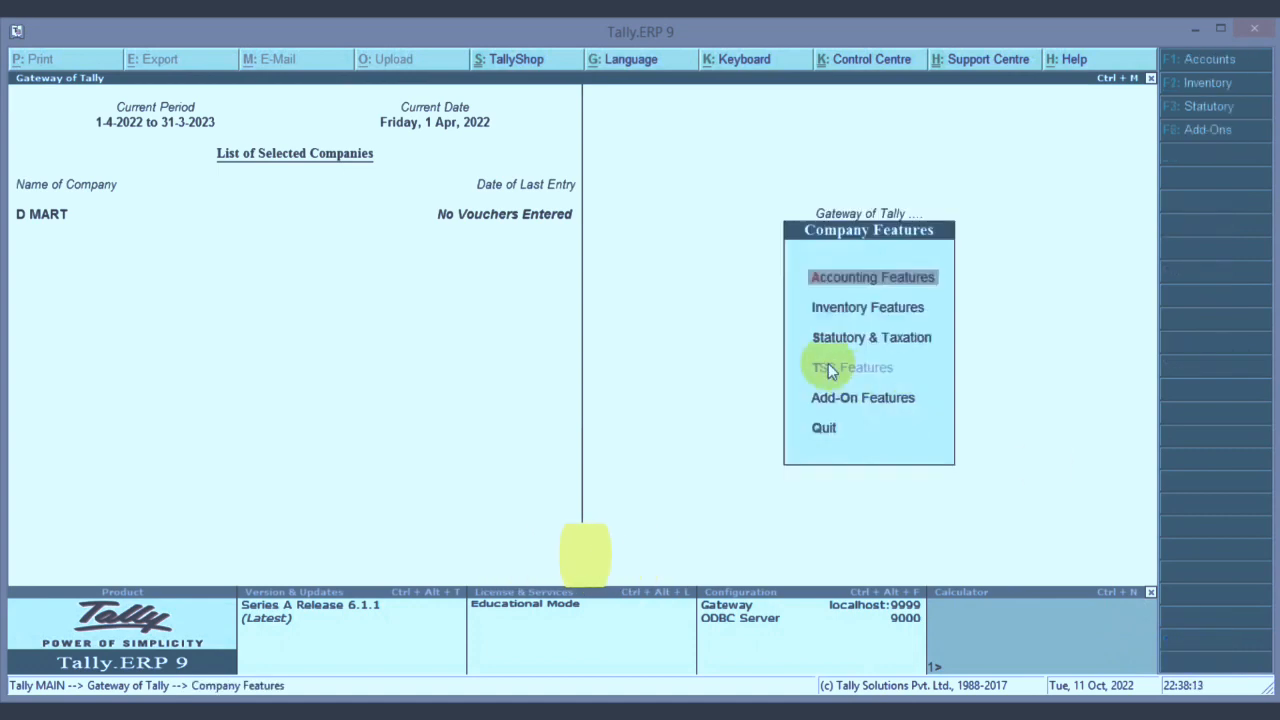
{"action": "left_click", "coordinate": [901, 358]}
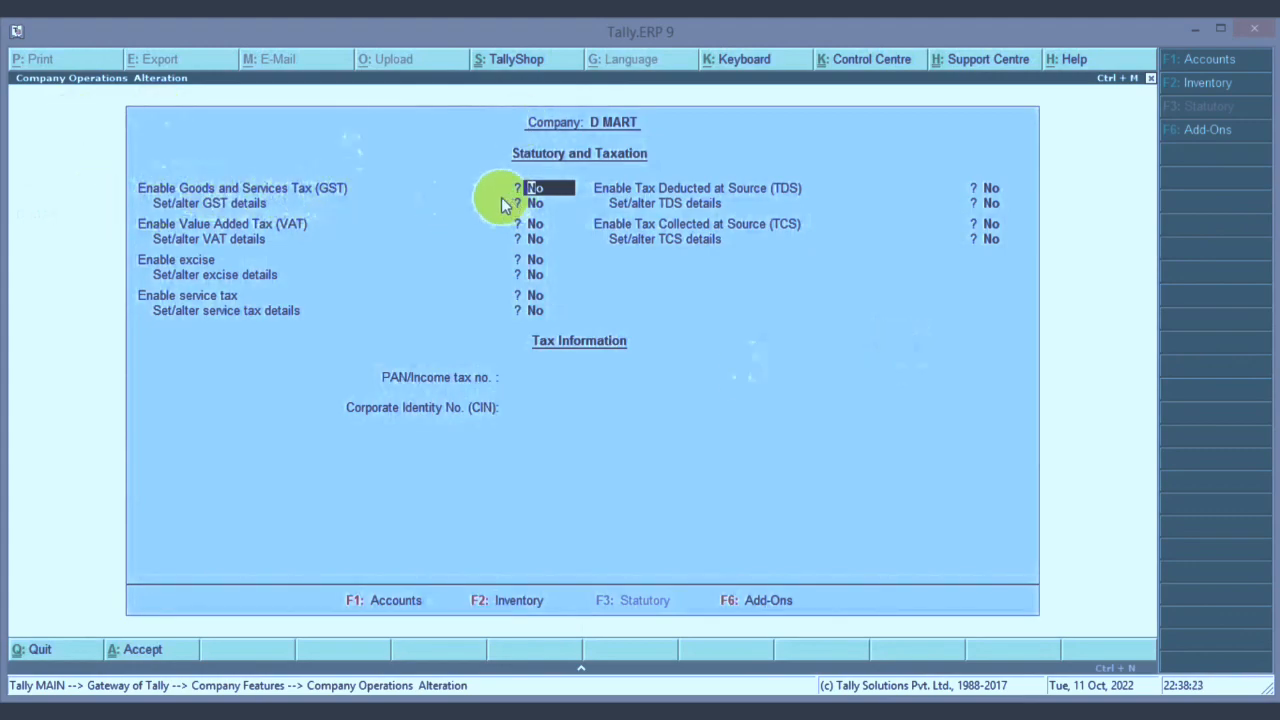
{"action": "type", "text": "y"}
{"action": "key", "text": "Return"}
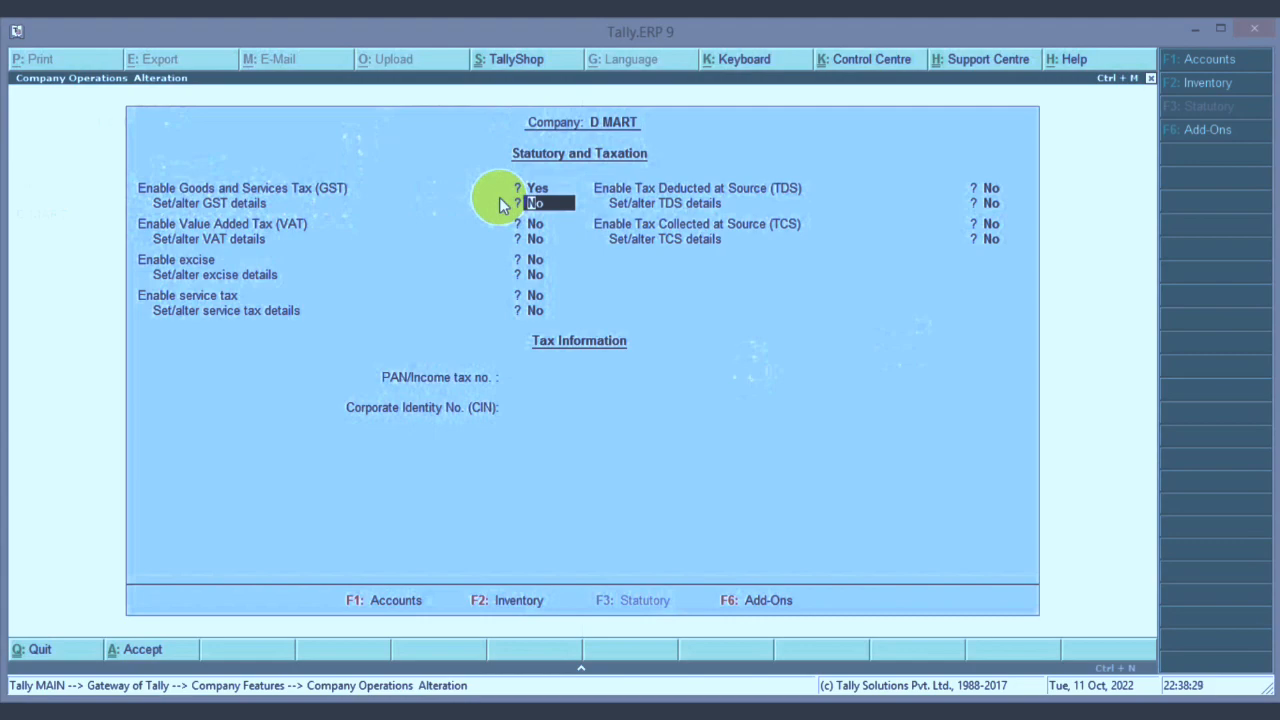
{"action": "key", "text": "Return"}
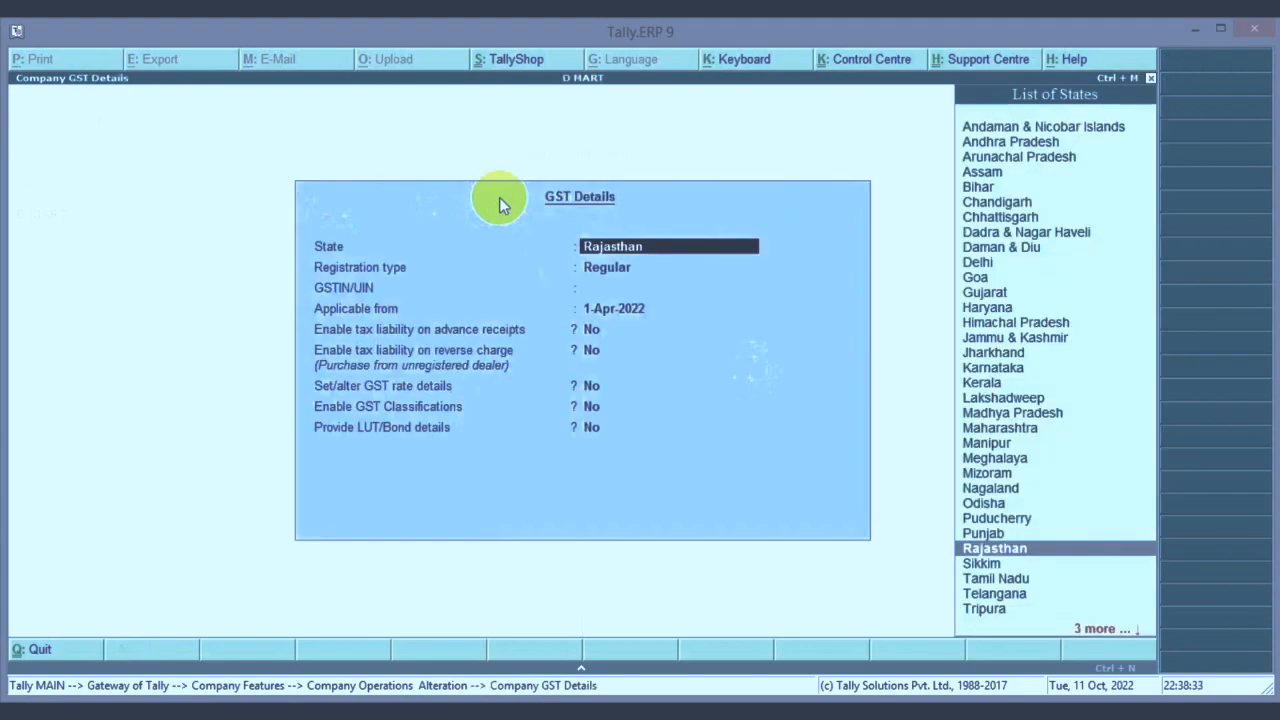
Step: Keep Rajasthan and Regular registration, enter the company's GSTIN, and keep 1-Apr-2022 with advance-receipt and reverse-charge liability off
{"action": "key", "text": "Return"}
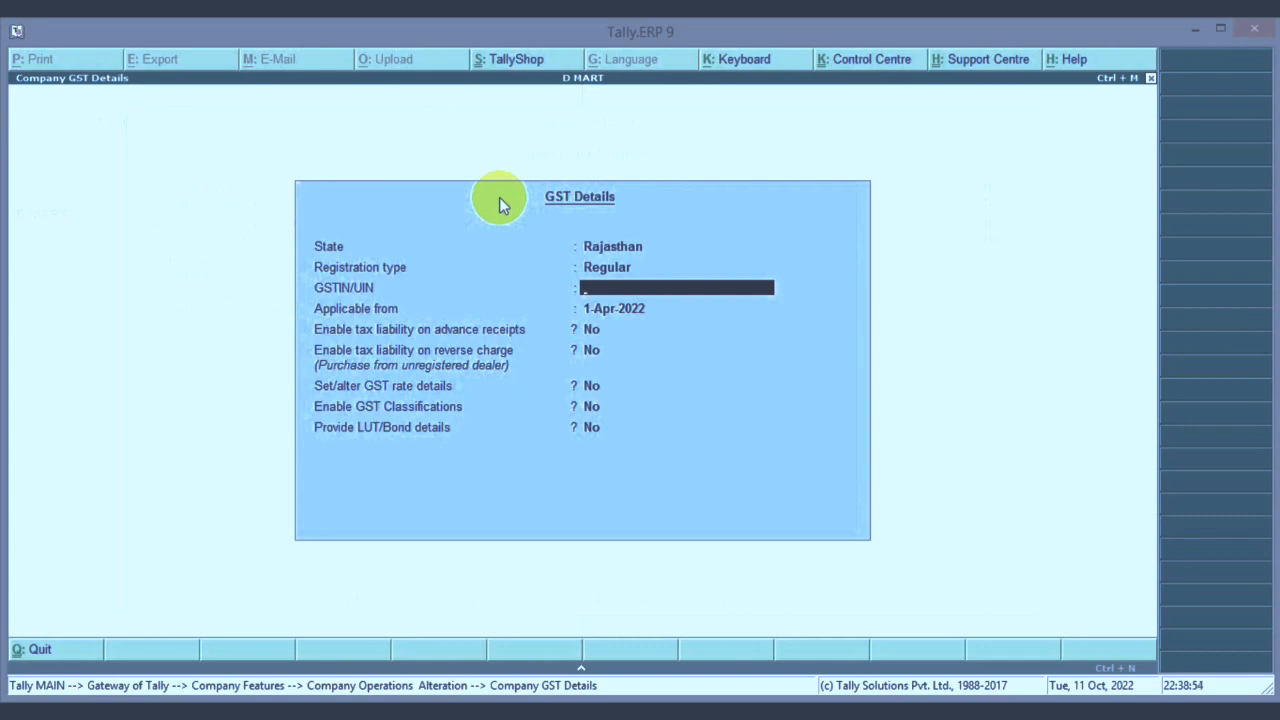
{"action": "type", "text": "1111111111"}
{"action": "key", "text": "Return"}
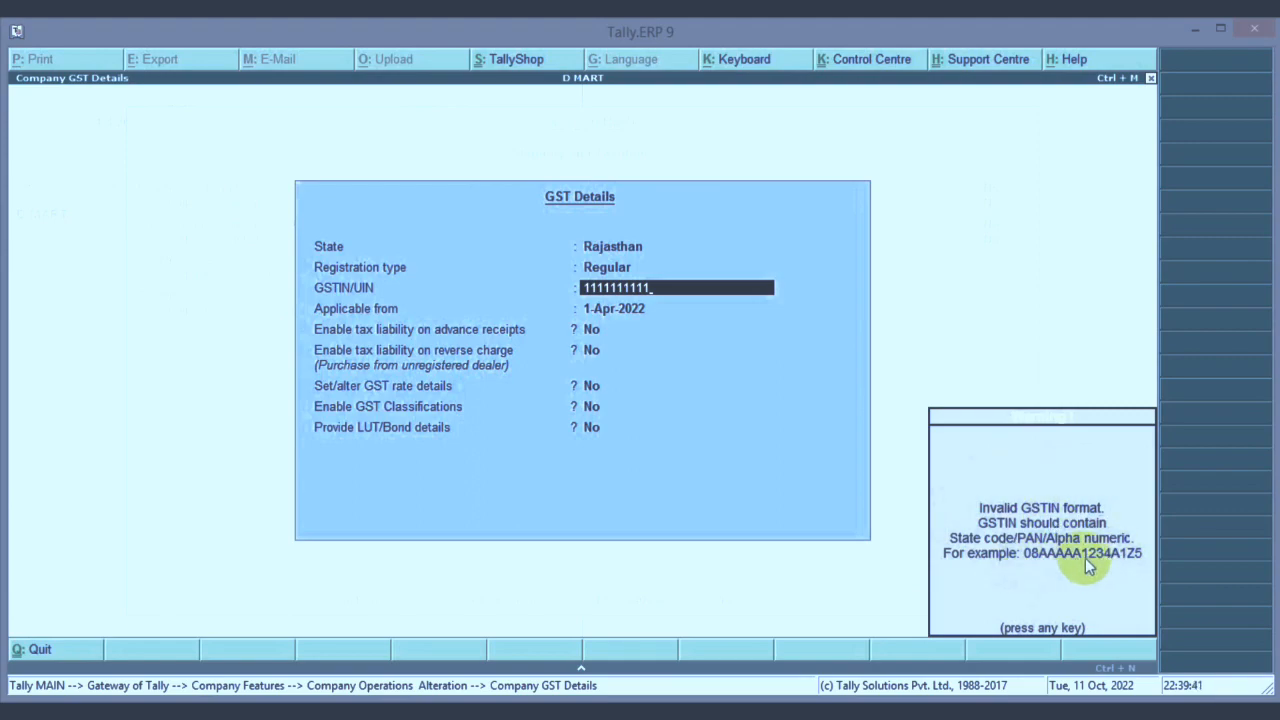
{"action": "key", "text": "Return"}
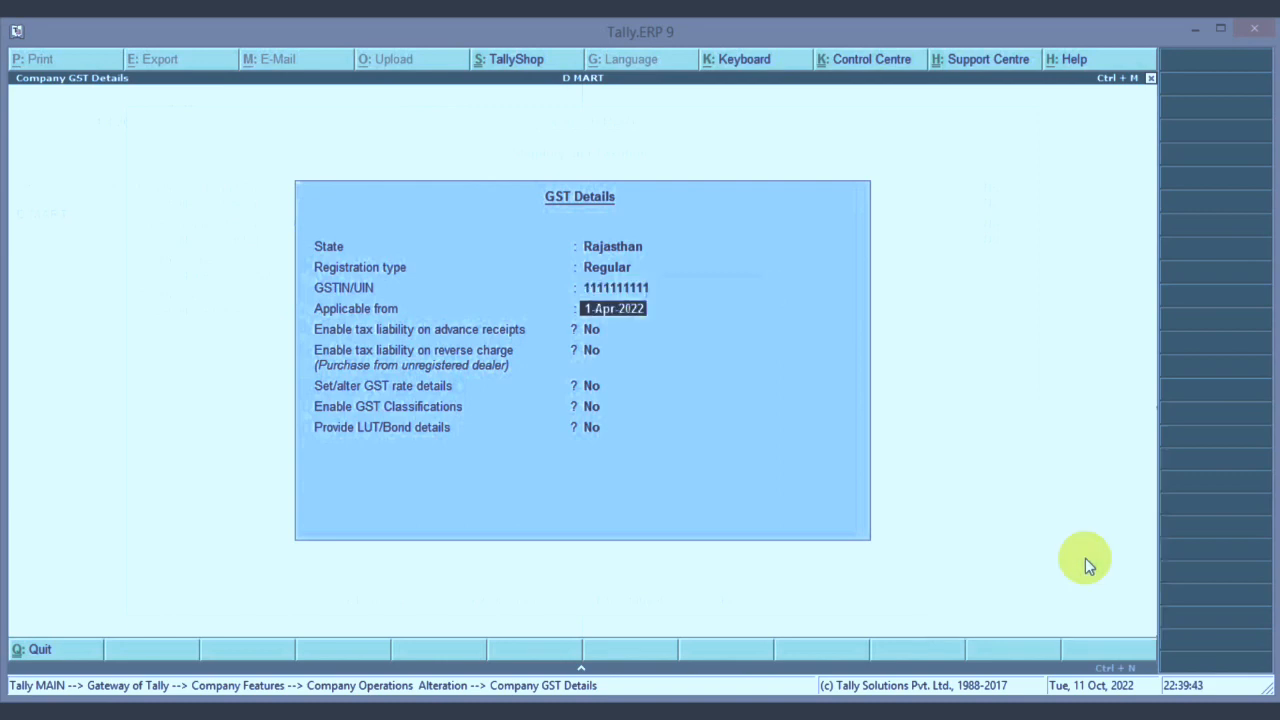
{"action": "key", "text": "Return"}
{"action": "key", "text": "Return"}
{"action": "key", "text": "Return"}
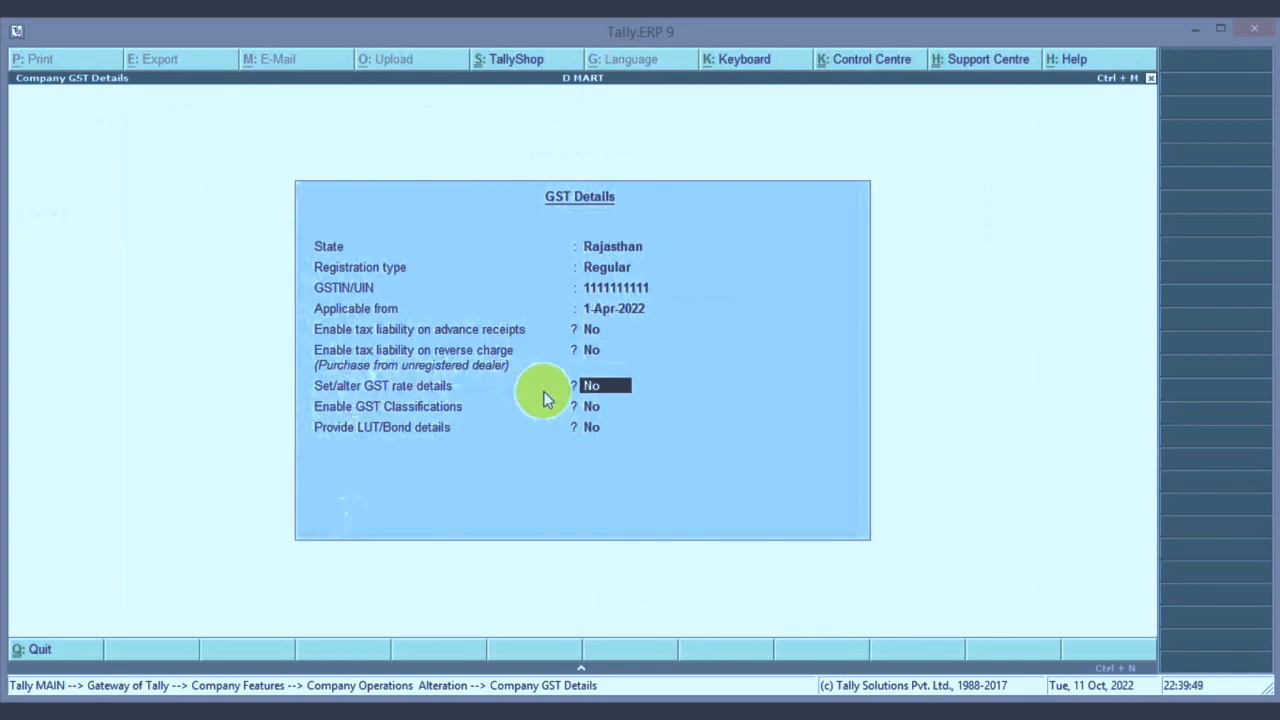
Step: Turn on the company's GST rate details and set taxability to Taxable with integrated tax at 28%
{"action": "type", "text": "y"}
{"action": "key", "text": "Return"}
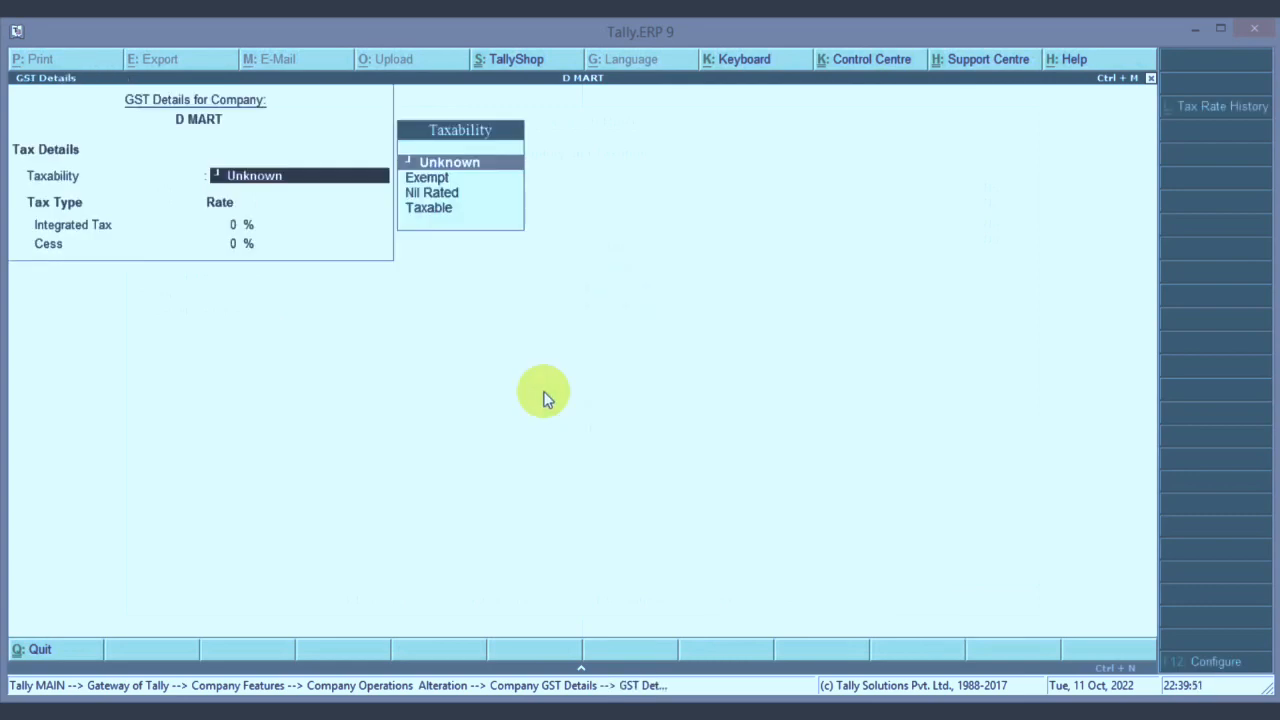
{"action": "key", "text": "Down"}
{"action": "key", "text": "Down"}
{"action": "key", "text": "Down"}
{"action": "key", "text": "Return"}
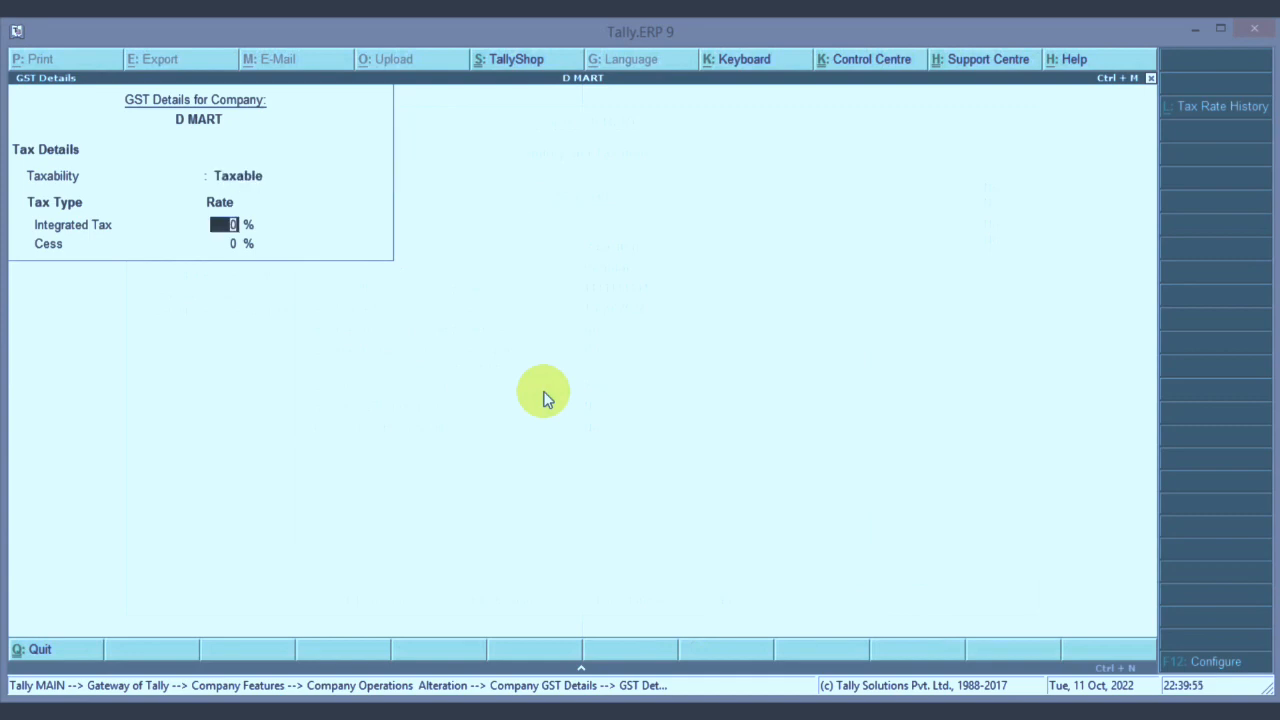
{"action": "type", "text": "28"}
{"action": "key", "text": "Return"}
{"action": "key", "text": "Return"}
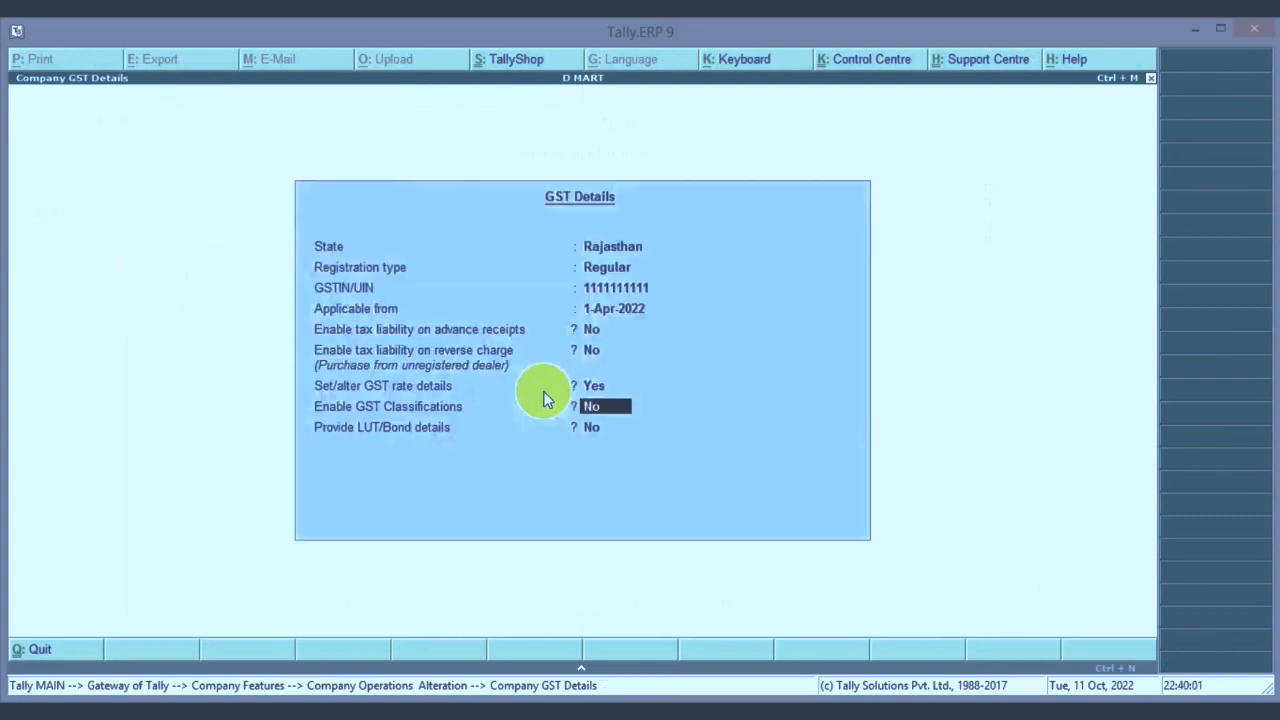
Step: Leave GST classifications, LUT/Bond details and the other taxes off, save the company's statutory features, and return to the Gateway
{"action": "key", "text": "Return"}
{"action": "key", "text": "Return"}
{"action": "key", "text": "Return"}
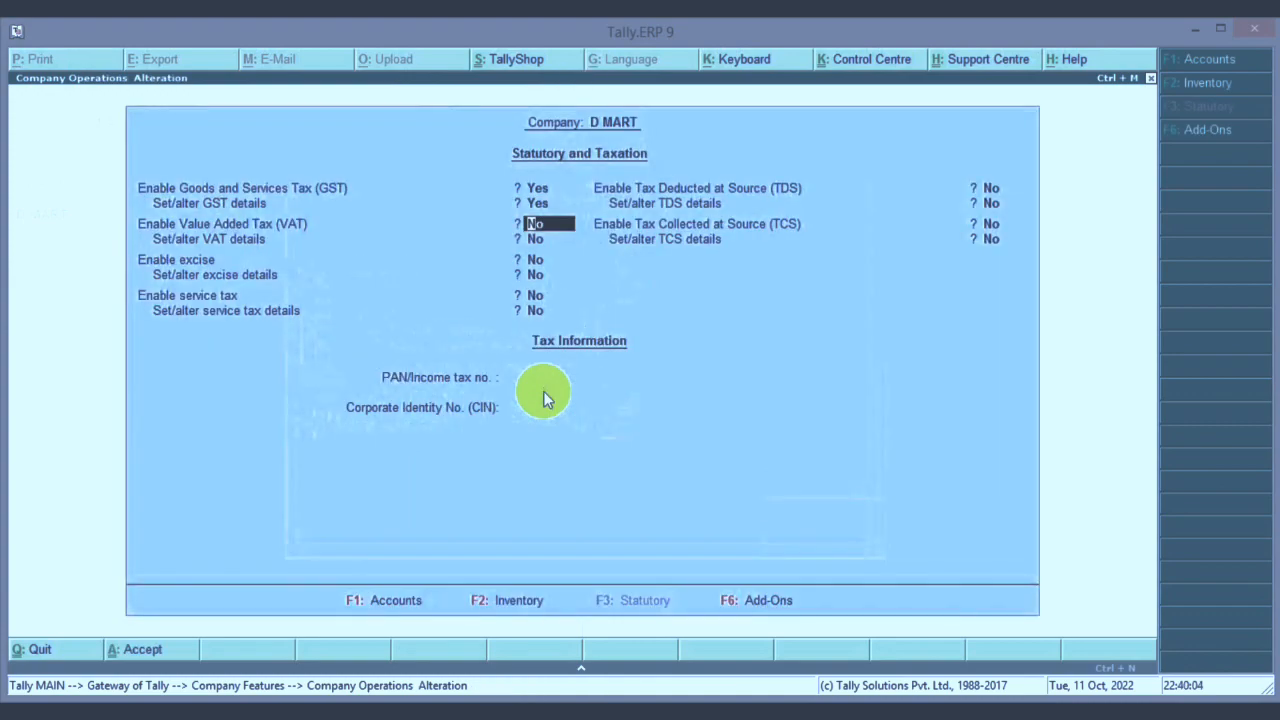
{"action": "key", "text": "Return"}
{"action": "key", "text": "Return"}
{"action": "key", "text": "Return"}
{"action": "key", "text": "Return"}
{"action": "key", "text": "Return"}
{"action": "key", "text": "Return"}
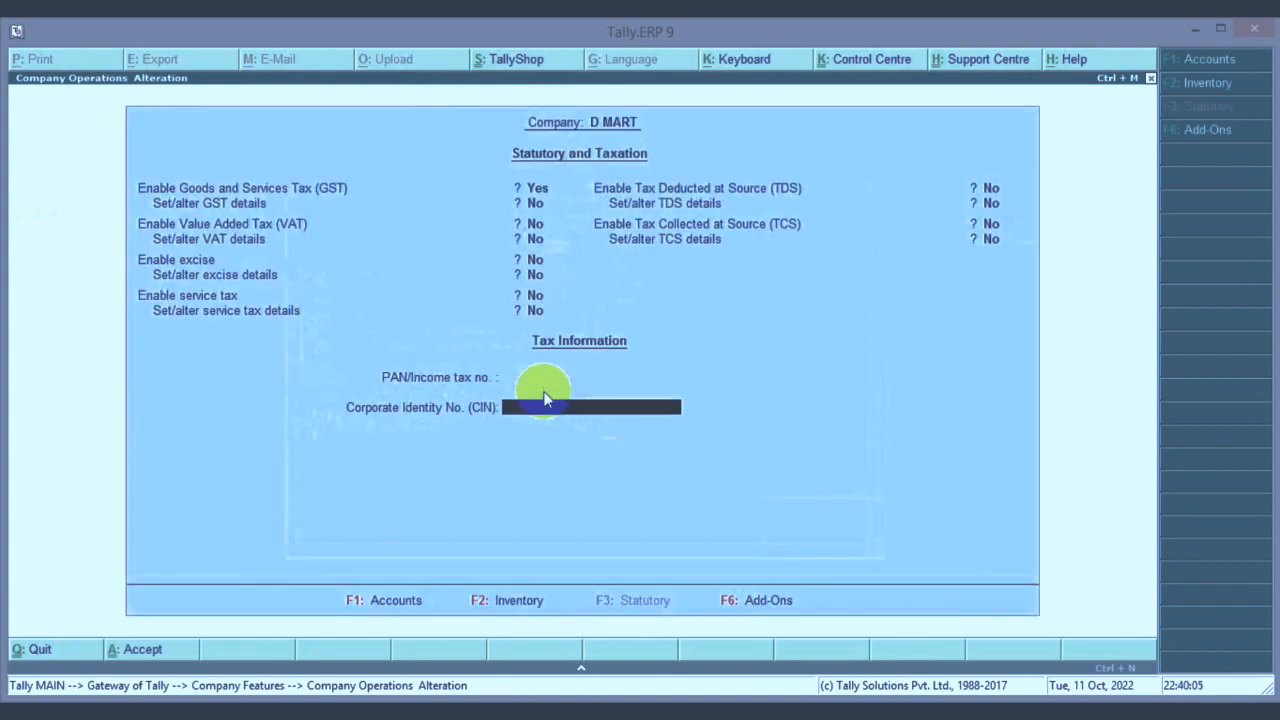
{"action": "key", "text": "Return"}
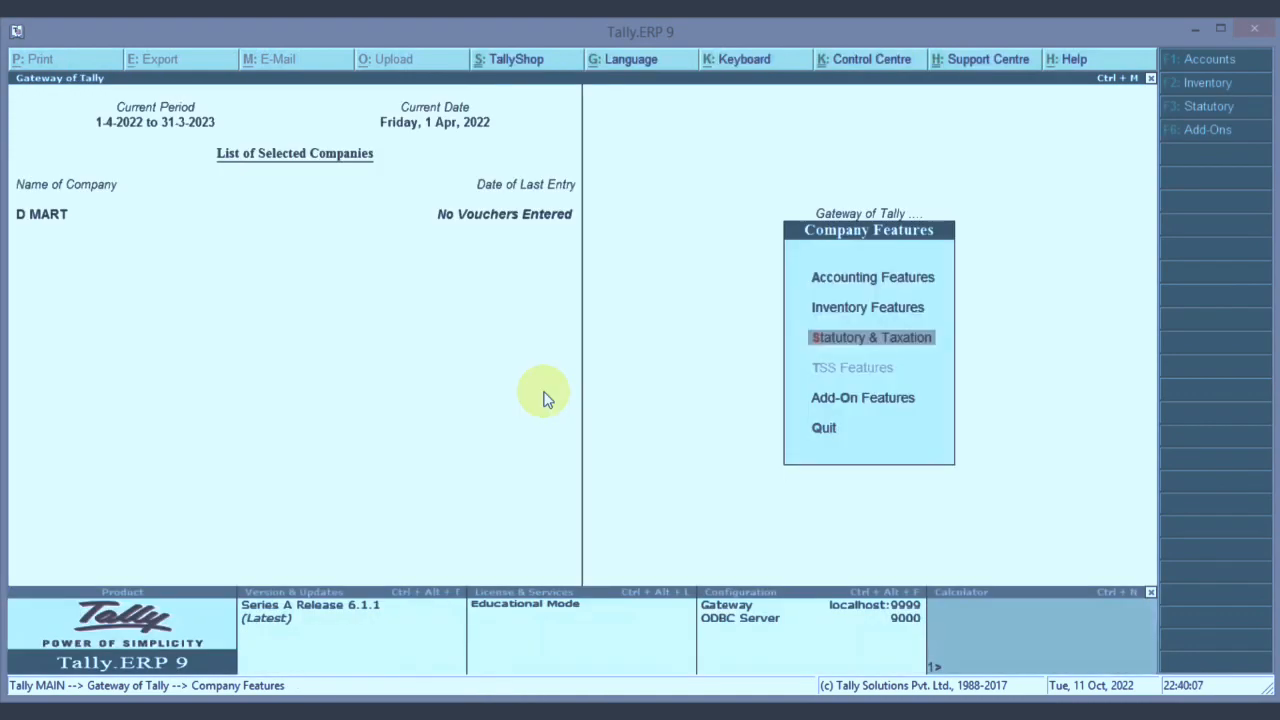
{"action": "key", "text": "Escape"}
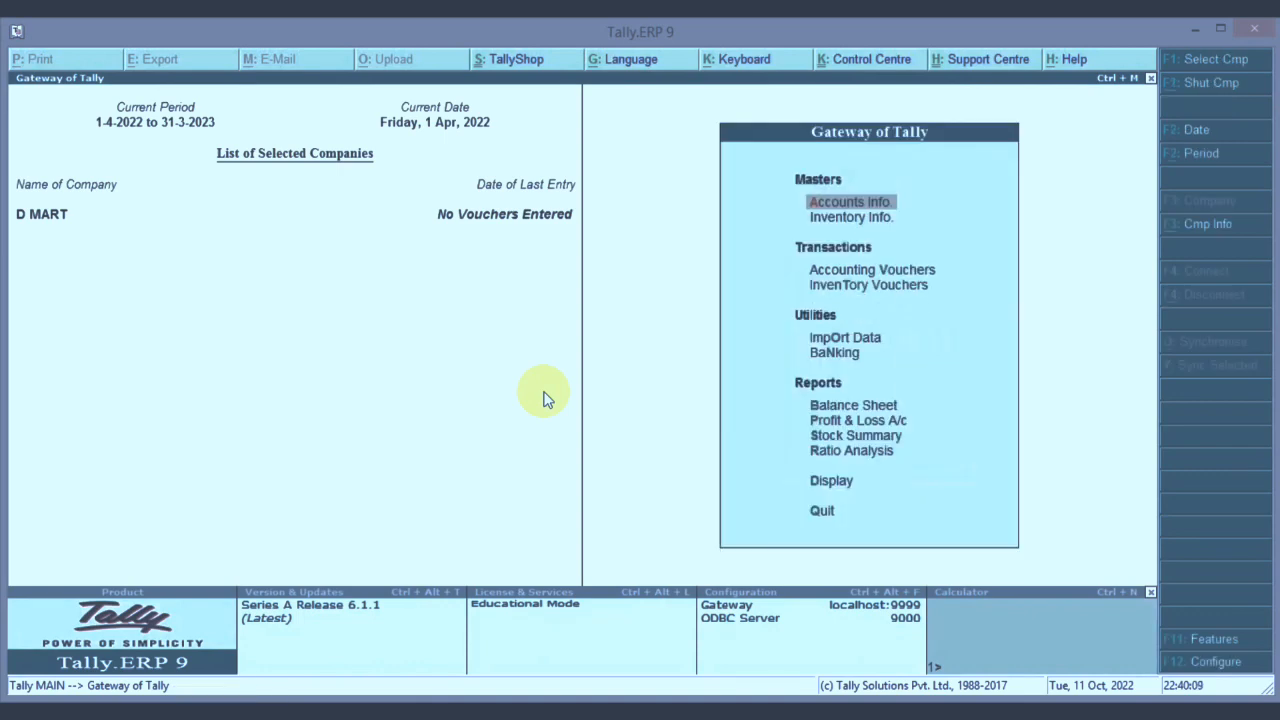
{"action": "key", "text": "Escape"}
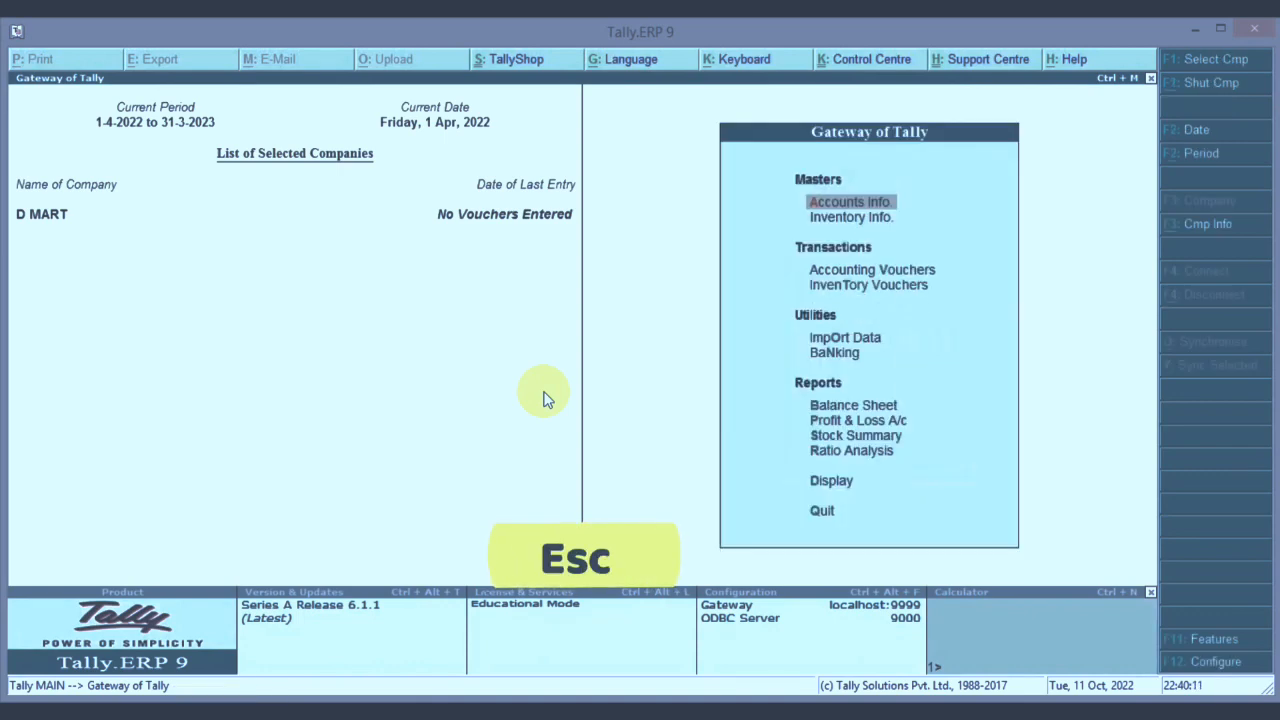
Step: Start a purchase voucher with supplier invoice number 101 dated 1-Apr-2022
{"action": "key", "text": "Down"}
{"action": "key", "text": "Down"}
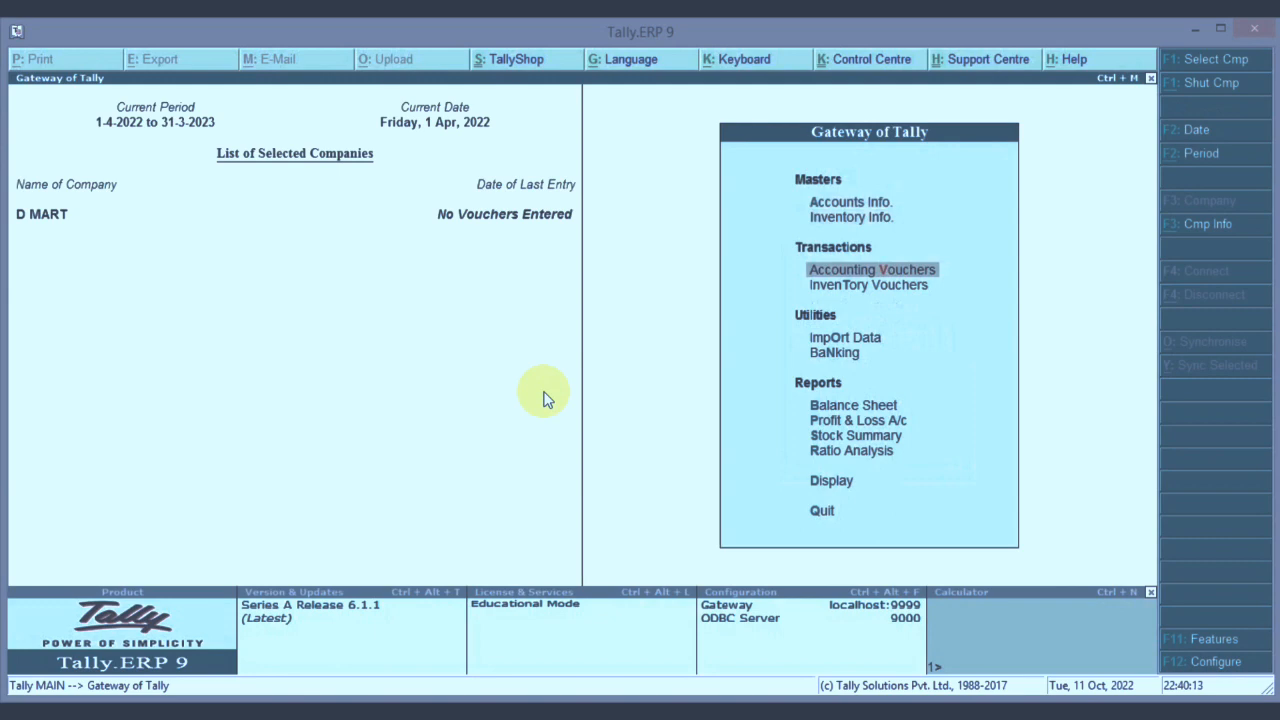
{"action": "key", "text": "Return"}
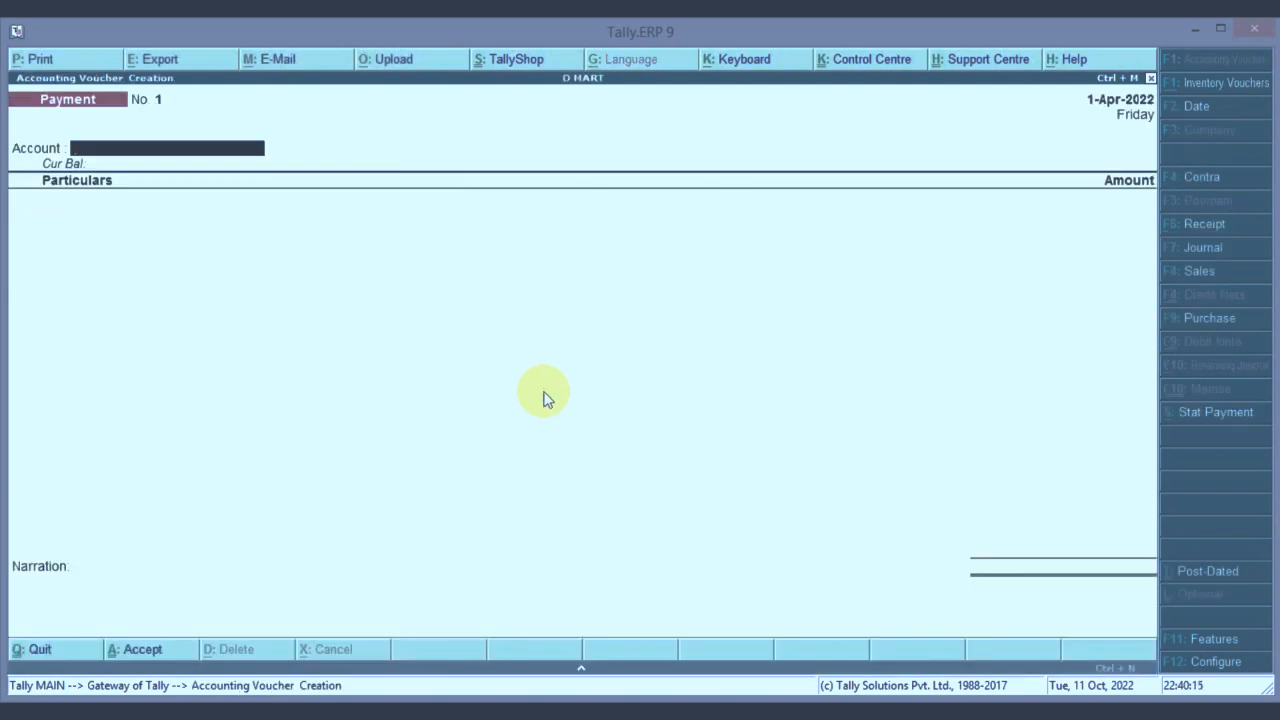
{"action": "key", "text": "F9"}
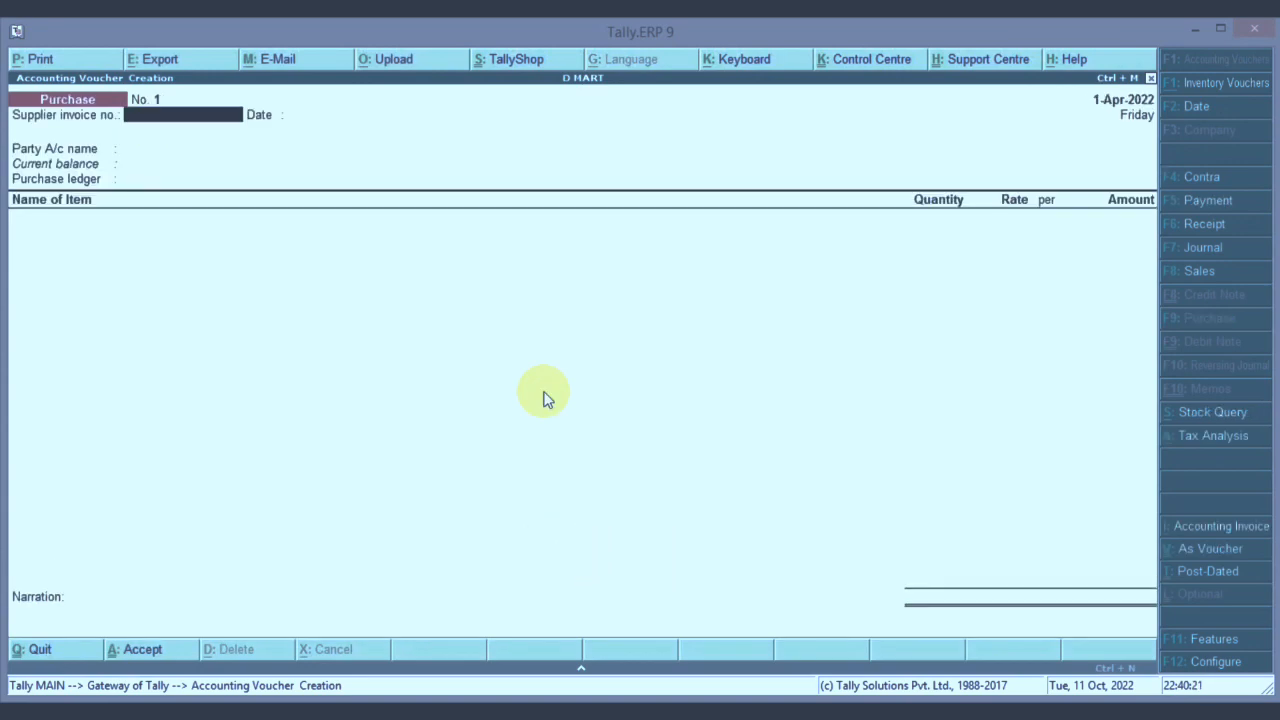
{"action": "type", "text": "101"}
{"action": "key", "text": "Return"}
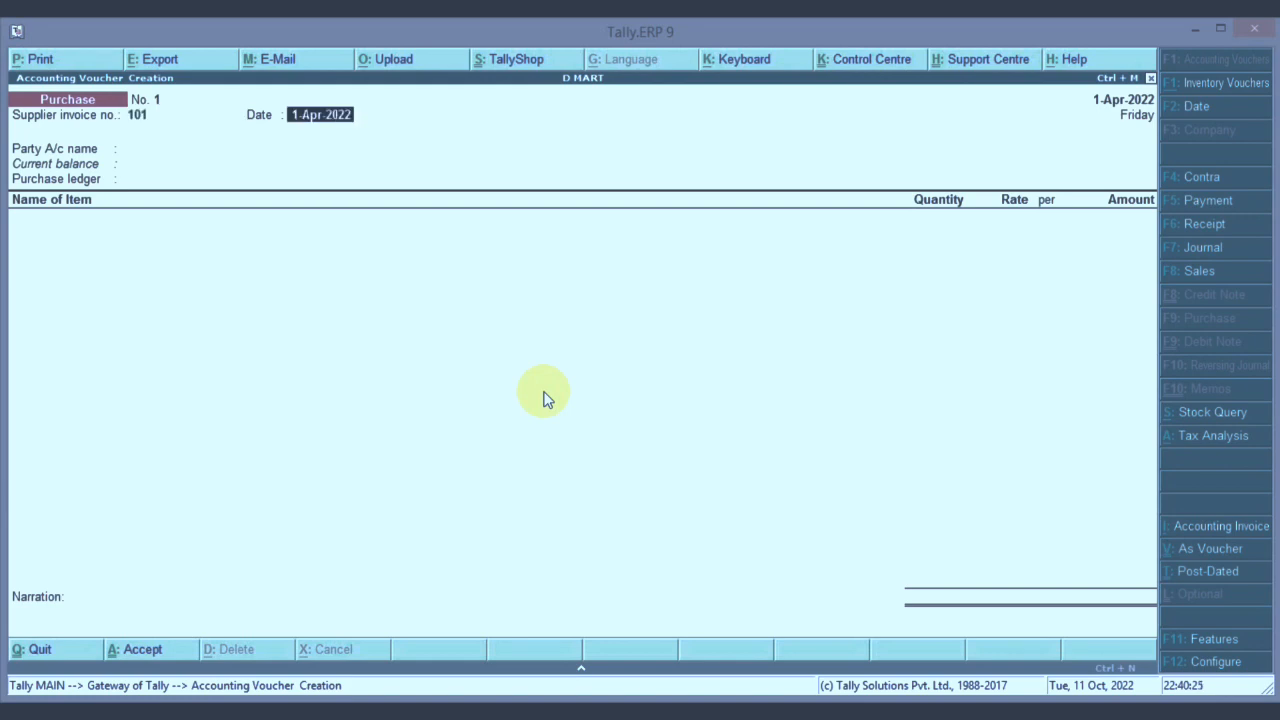
{"action": "key", "text": "Return"}
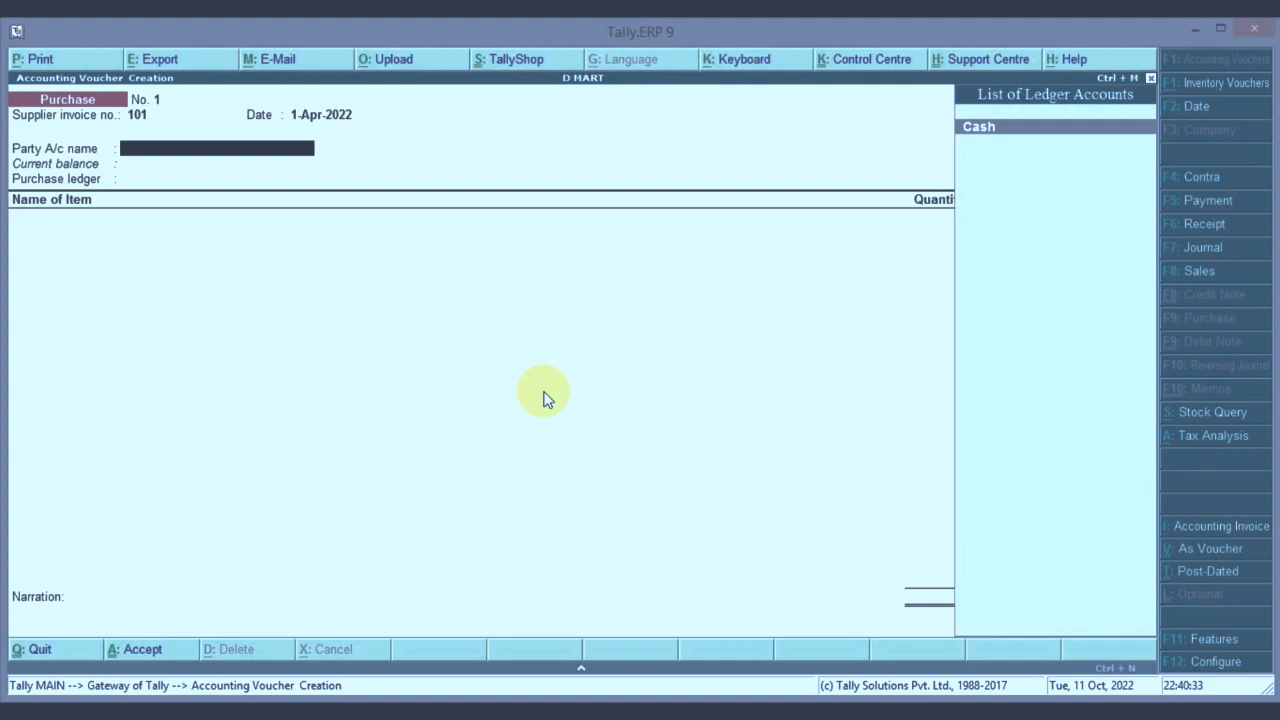
Step: Create a party ledger named PUNJABI from the voucher and place it under Sundry Creditors
{"action": "key", "text": "alt+c"}
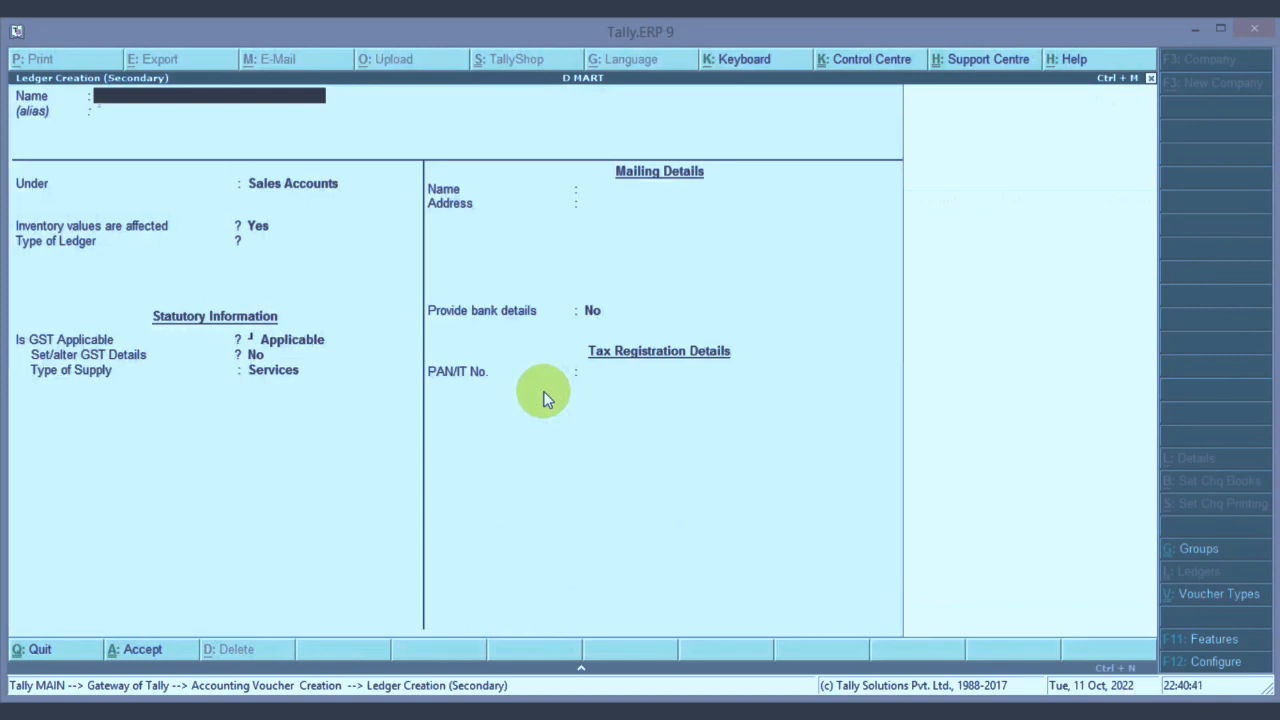
{"action": "type", "text": "PUNJAB"}
{"action": "key", "text": "Return"}
{"action": "key", "text": "Return"}
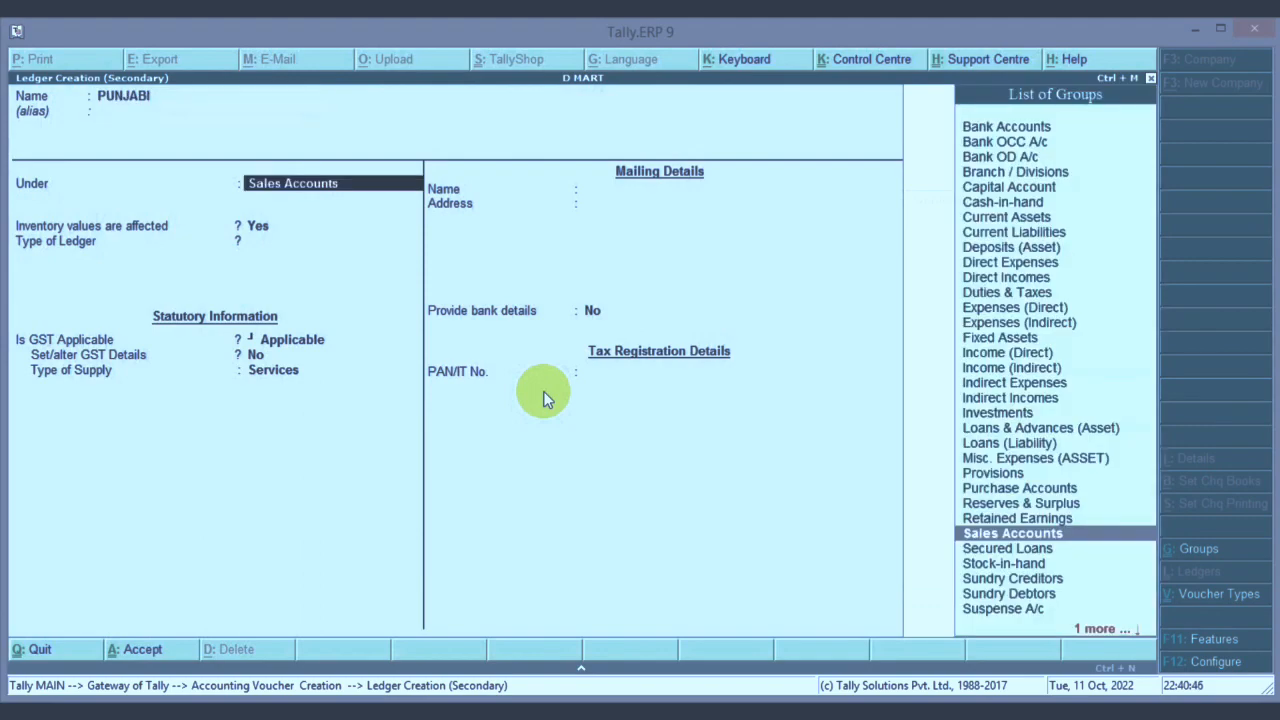
{"action": "type", "text": "cre"}
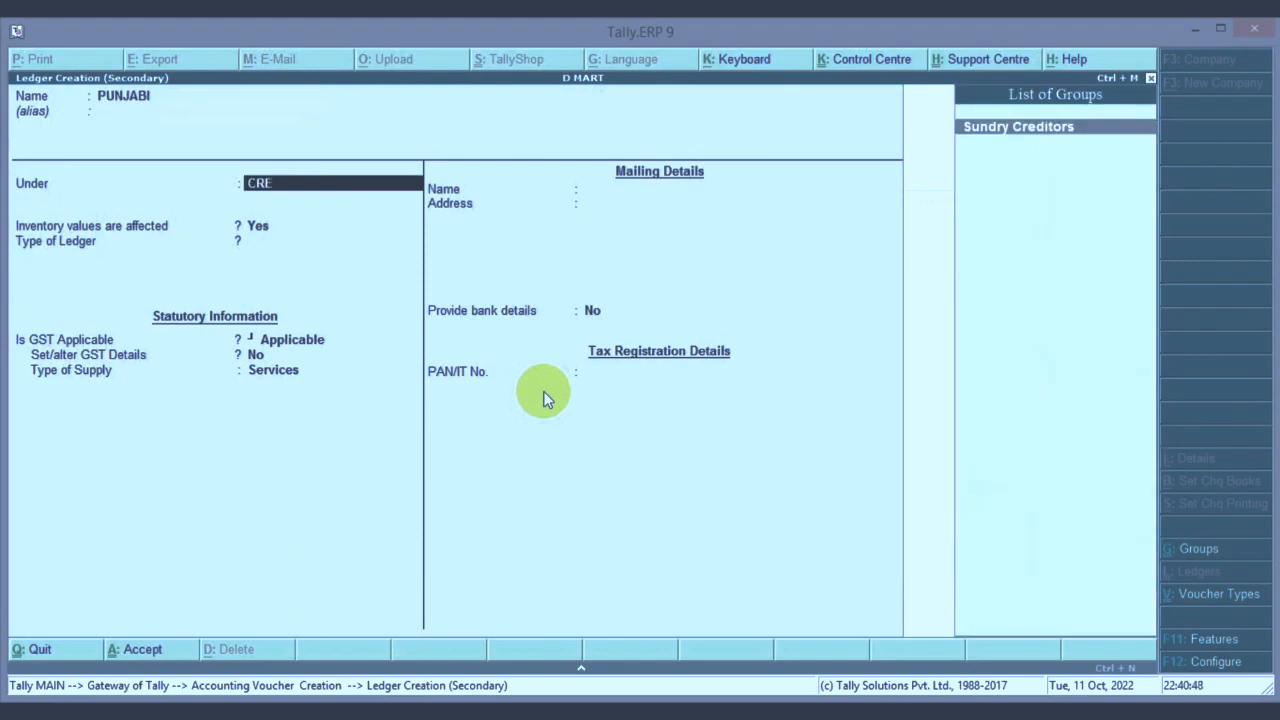
{"action": "key", "text": "Return"}
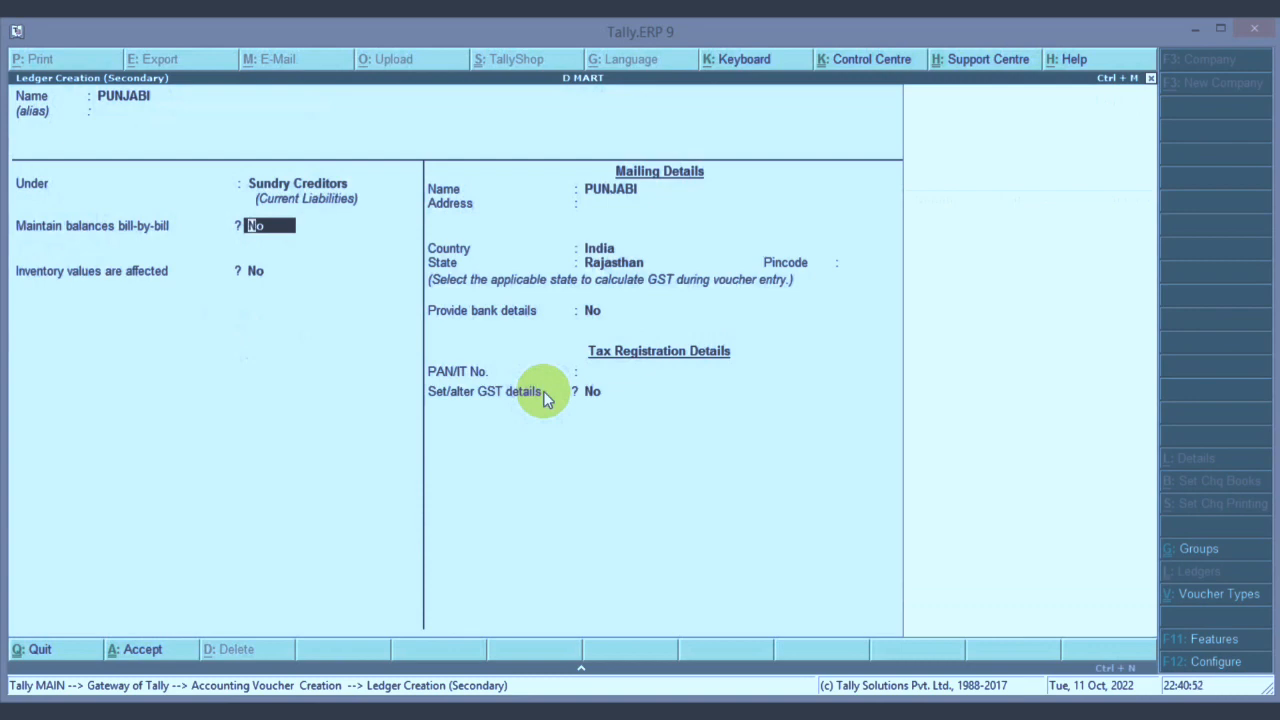
Step: Keep bill-by-bill balances and inventory values off for the ledger, and set its mailing state to Punjab
{"action": "key", "text": "Return"}
{"action": "key", "text": "Return"}
{"action": "key", "text": "Return"}
{"action": "key", "text": "Return"}
{"action": "key", "text": "Return"}
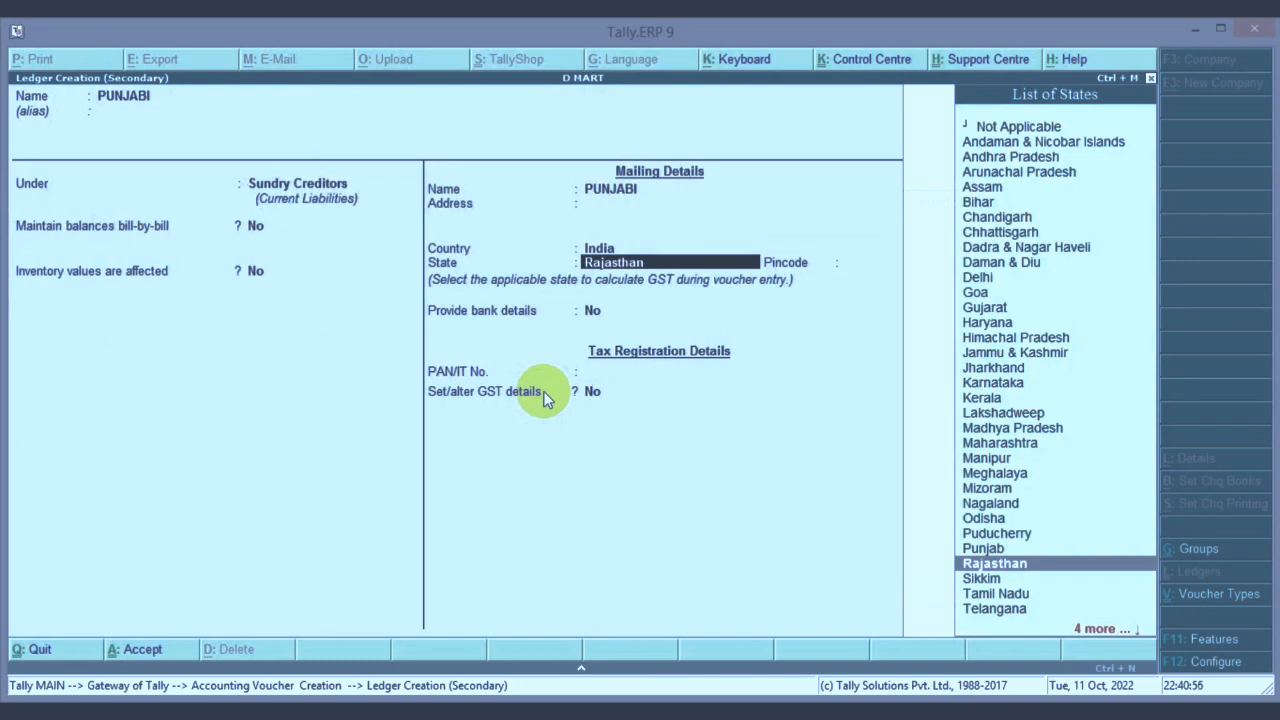
{"action": "key", "text": "Up"}
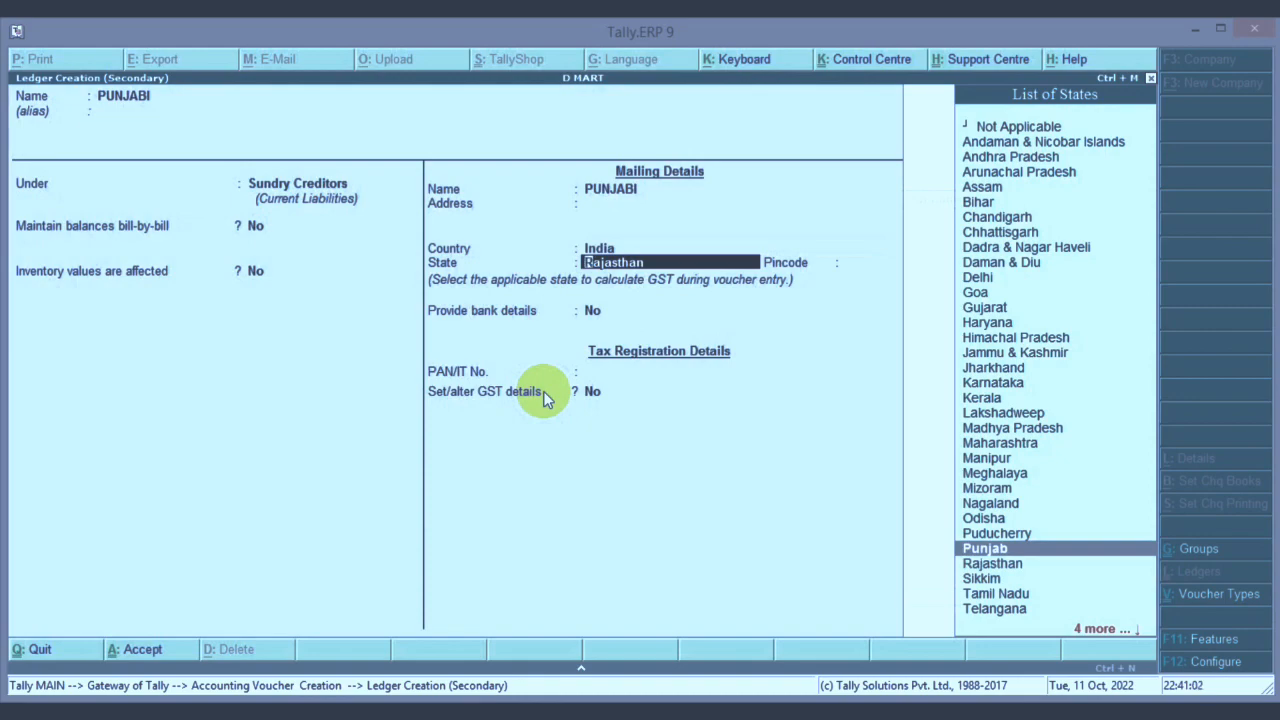
{"action": "key", "text": "Return"}
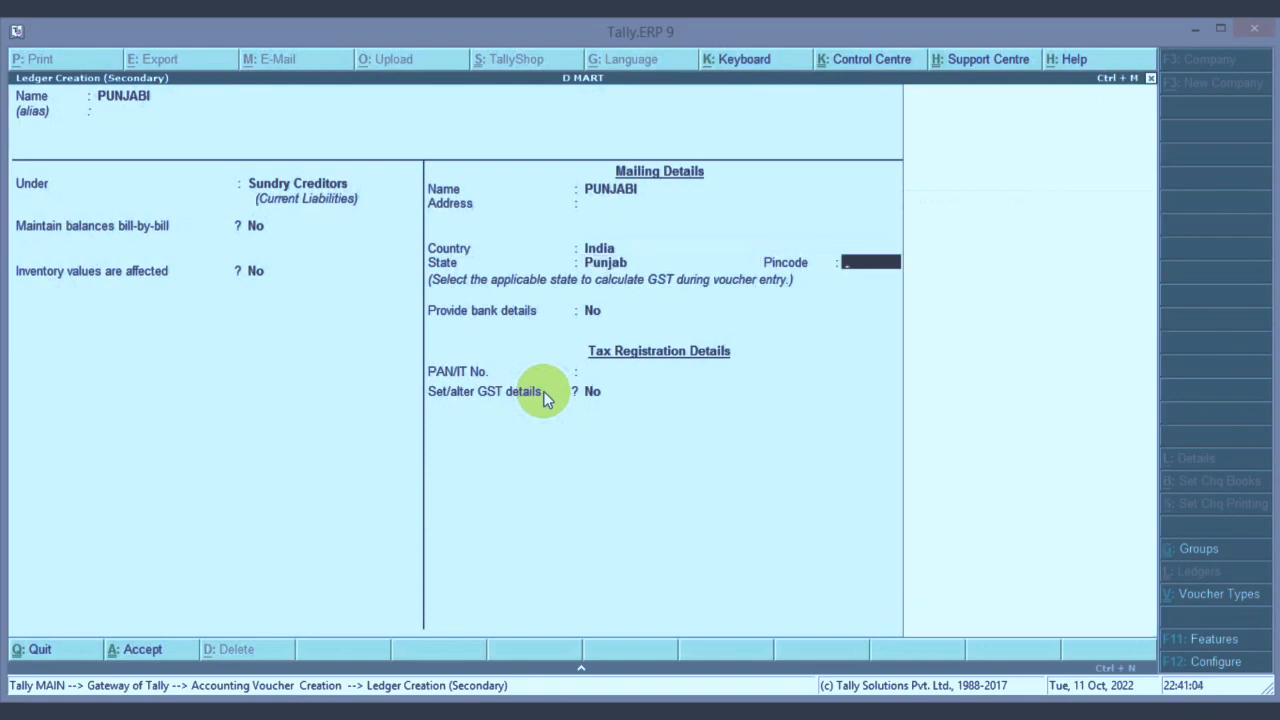
Step: Leave the PUNJABI ledger's pincode and PAN blank, keep bank details off, and enable its GST details
{"action": "key", "text": "Return"}
{"action": "key", "text": "Return"}
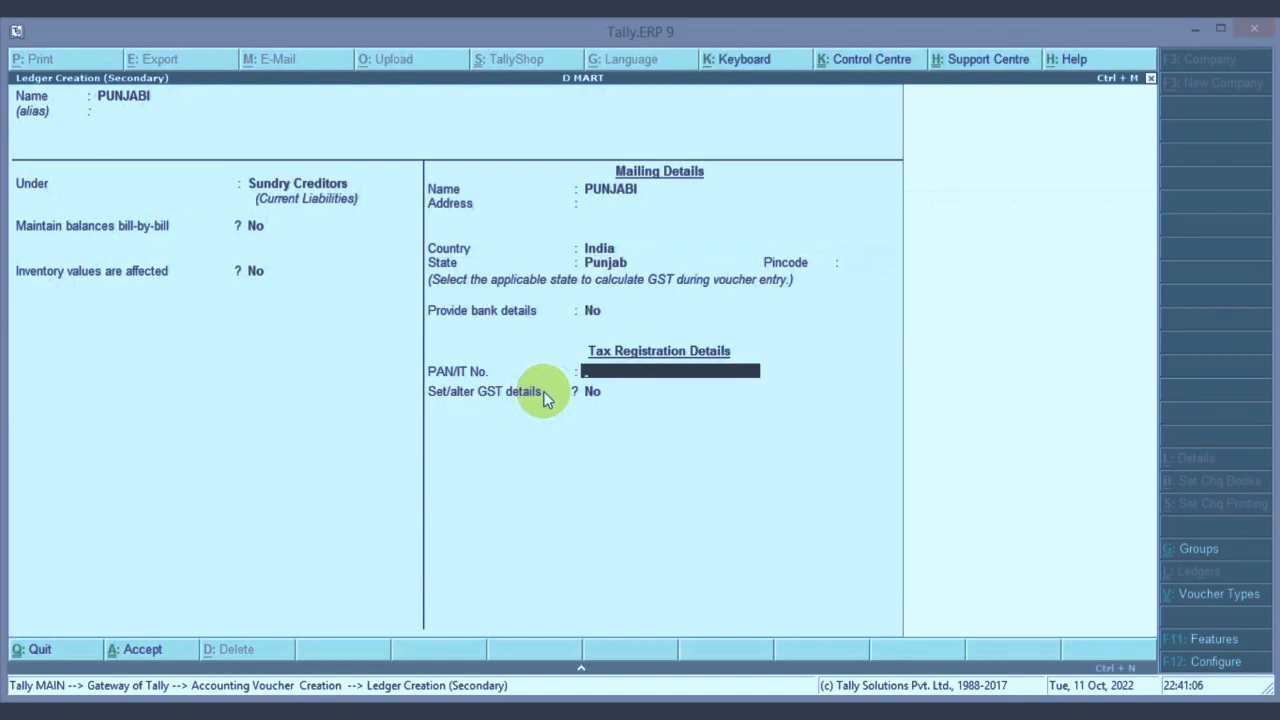
{"action": "key", "text": "Return"}
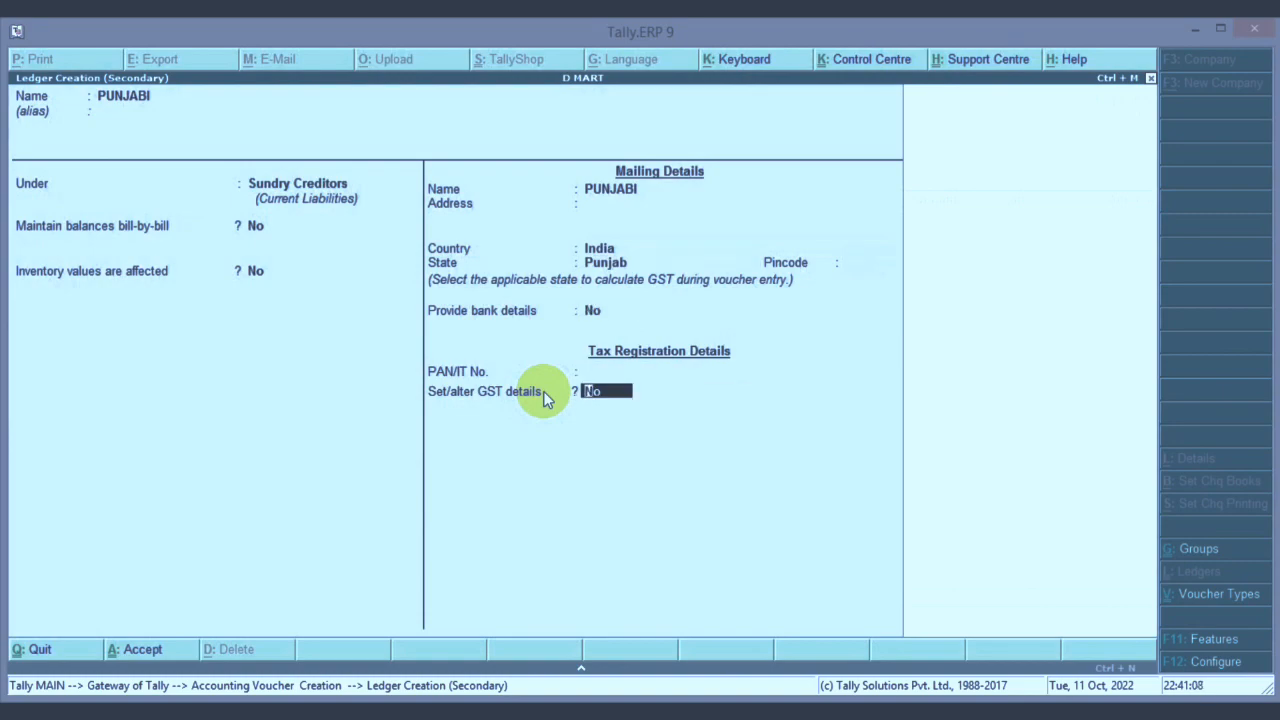
{"action": "type", "text": "Y"}
{"action": "key", "text": "Return"}
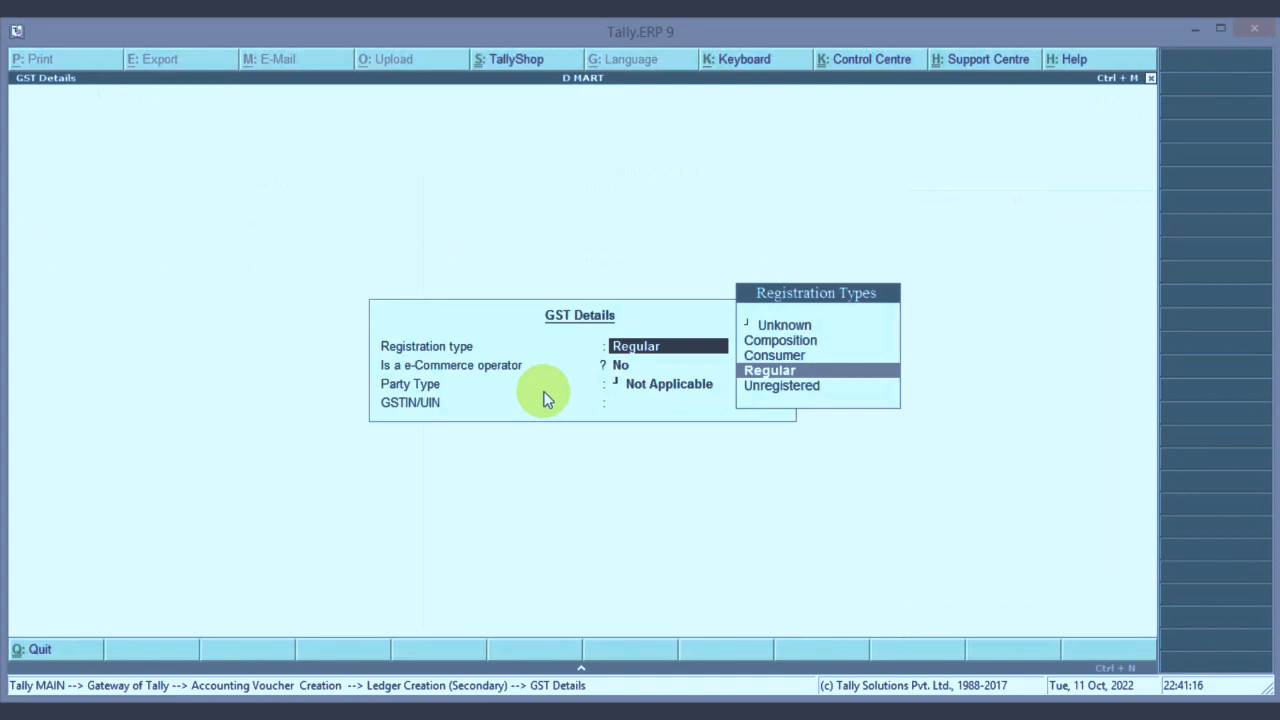
Step: Set the supplier's GST registration to Regular, e-commerce operator to No and party type to Not Applicable, and enter its GSTIN
{"action": "key", "text": "Return"}
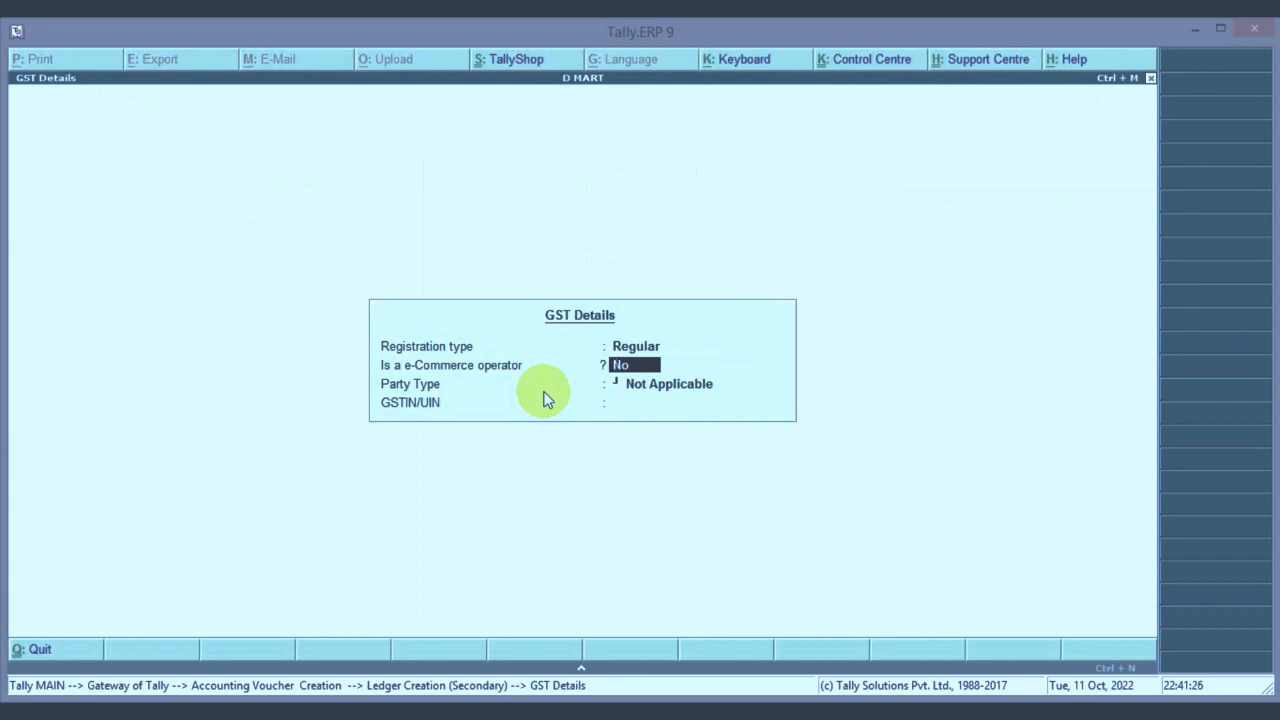
{"action": "key", "text": "Return"}
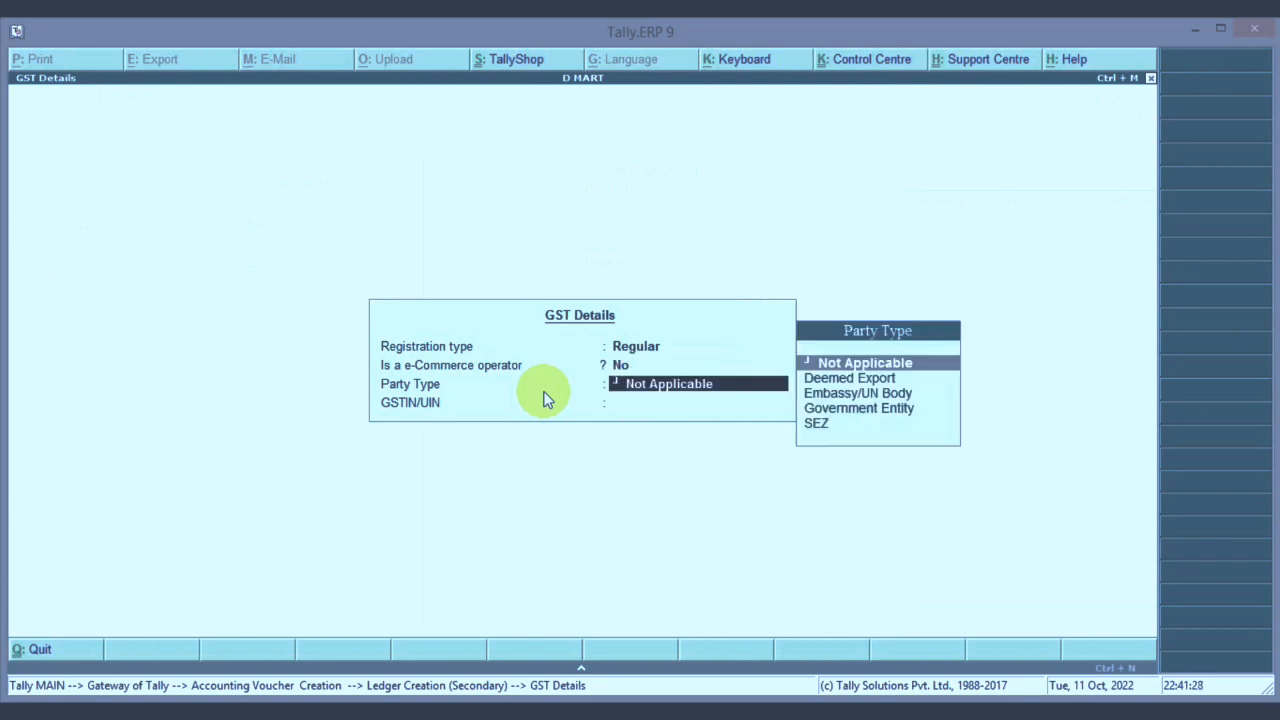
{"action": "key", "text": "Return"}
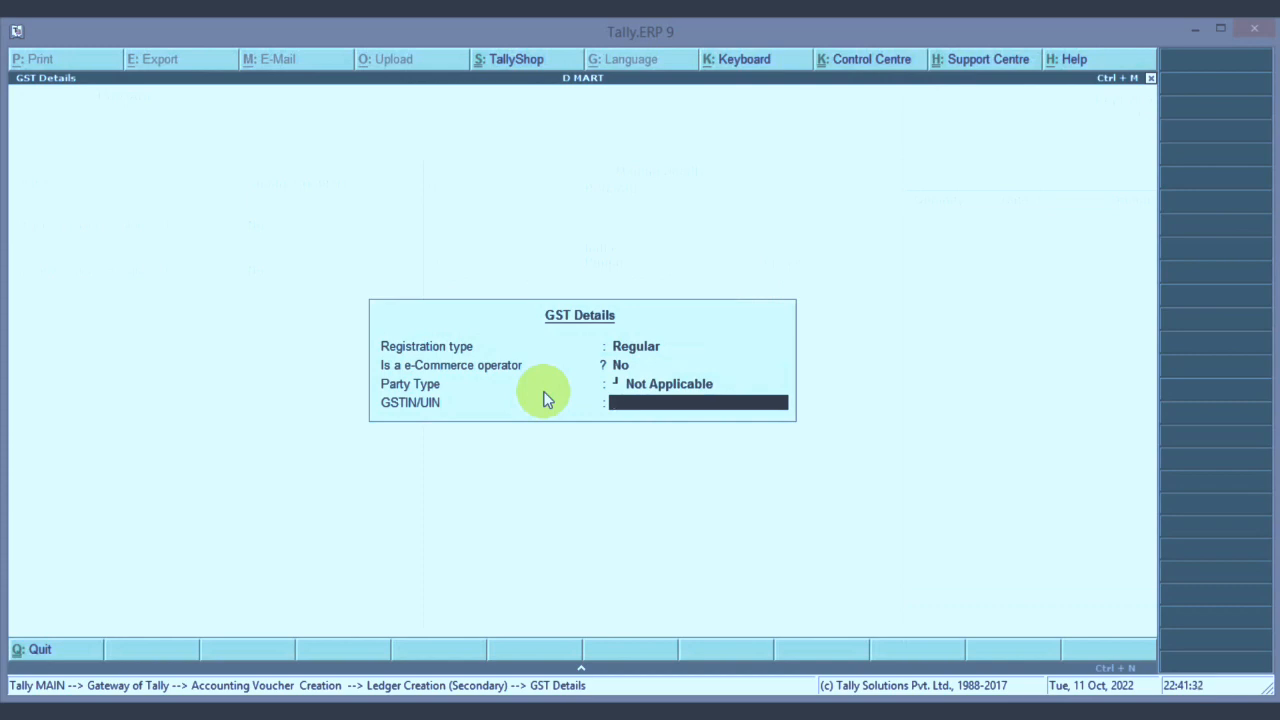
{"action": "type", "text": "2222222222"}
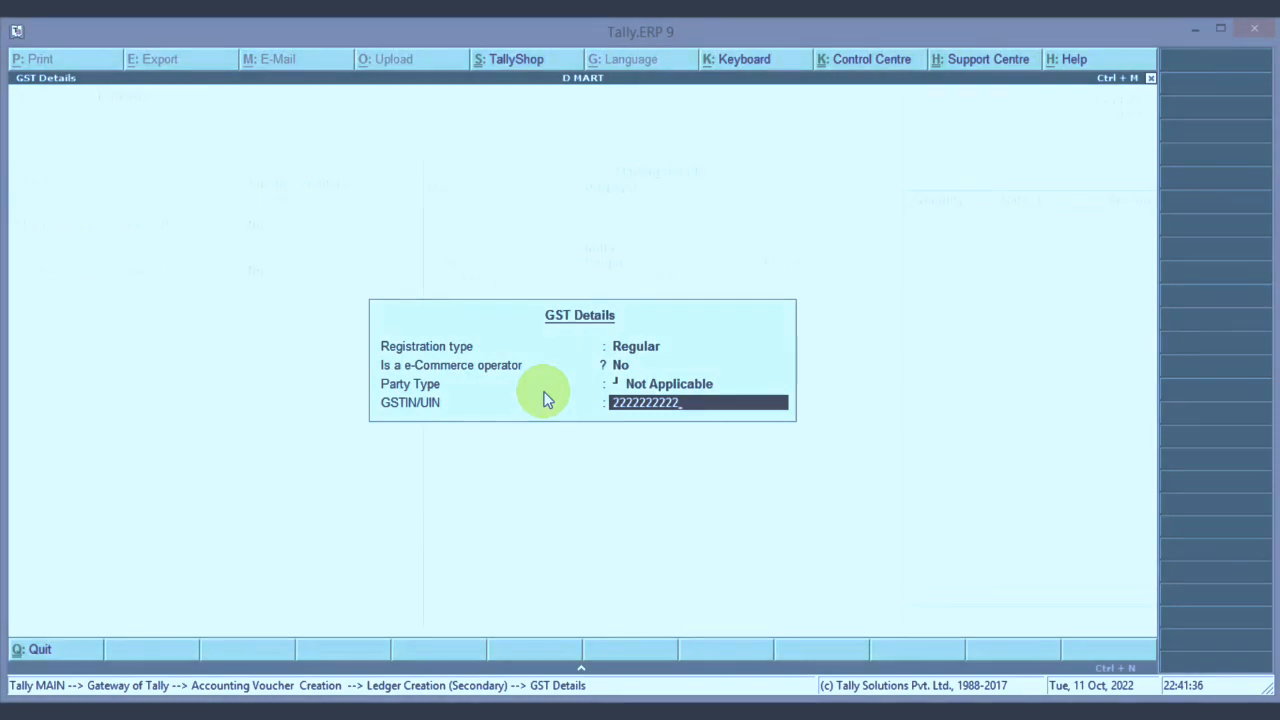
{"action": "key", "text": "Return"}
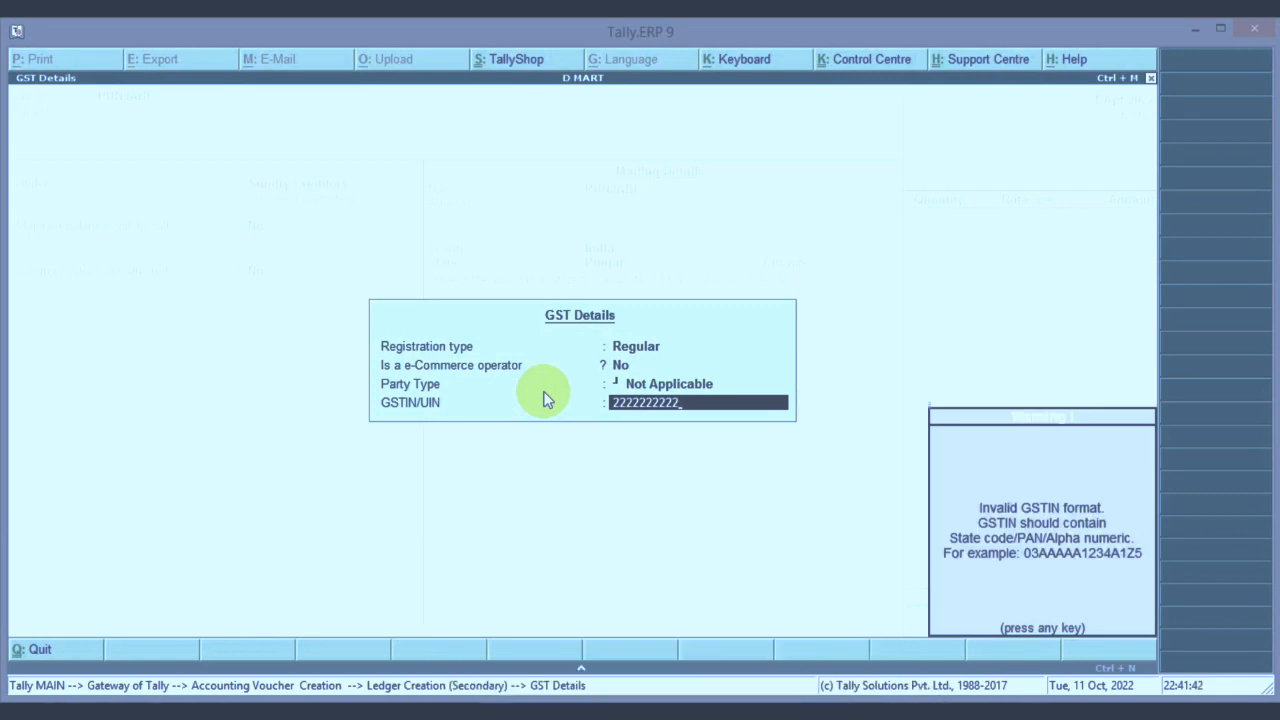
{"action": "key", "text": "Return"}
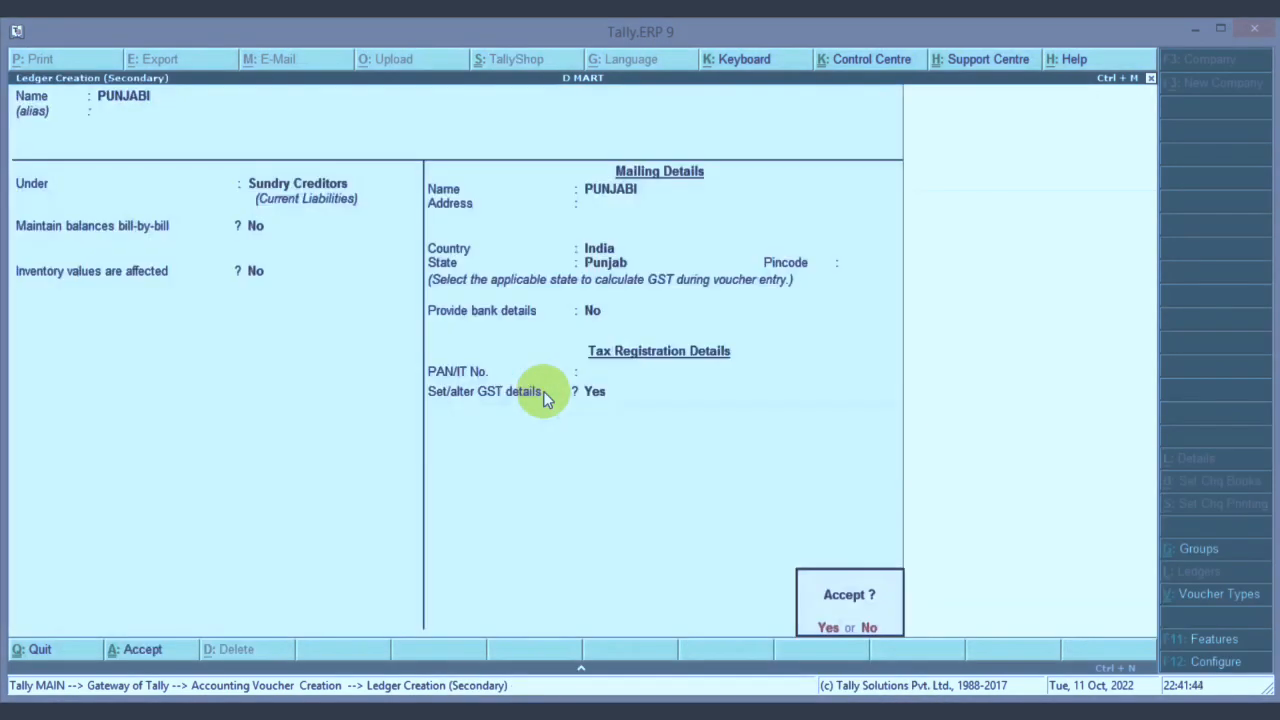
Step: Save the PUNJABI ledger and accept it as the voucher's party, continuing to the purchase ledger entry
{"action": "key", "text": "Return"}
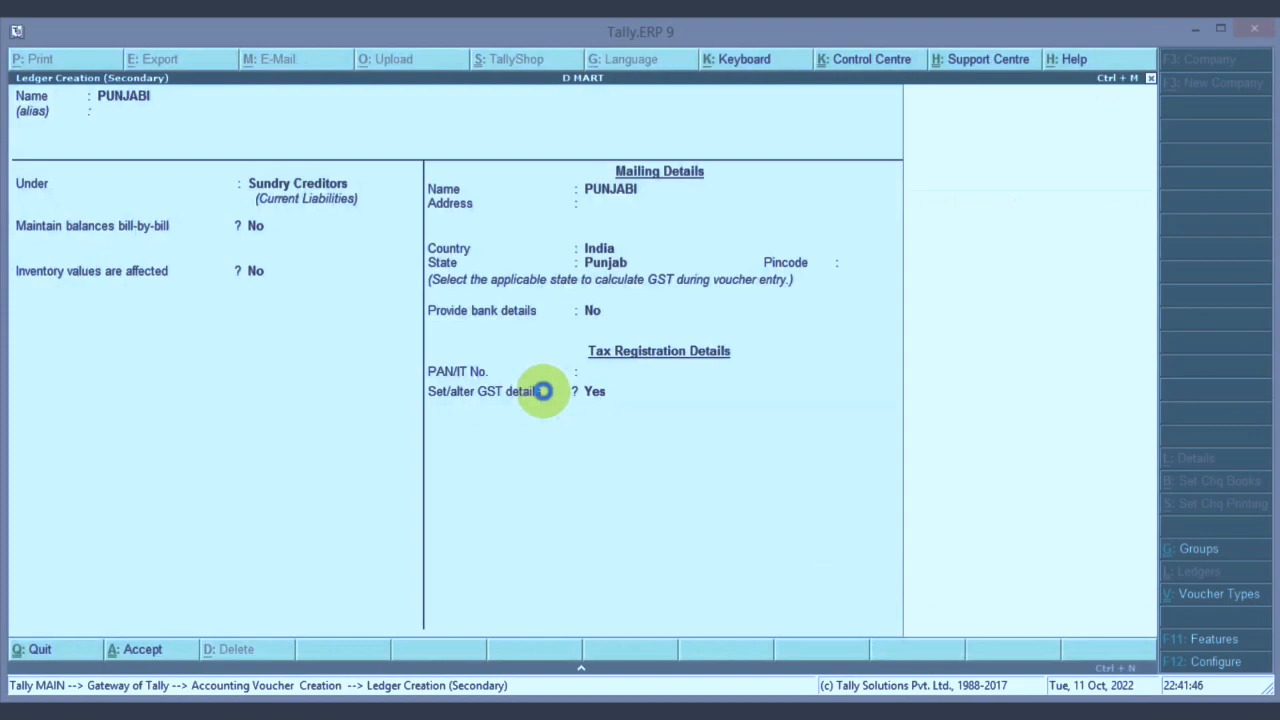
{"action": "key", "text": "Return"}
{"action": "key", "text": "Return"}
{"action": "key", "text": "Return"}
{"action": "key", "text": "Return"}
{"action": "key", "text": "Return"}
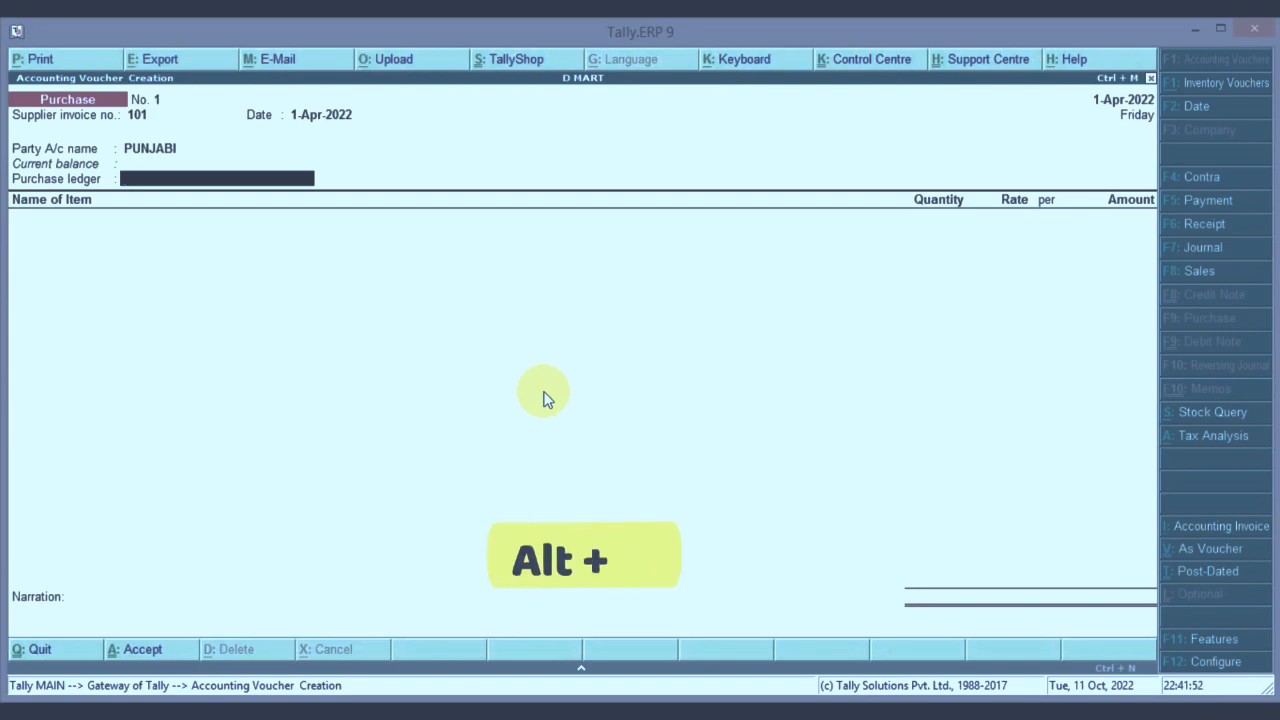
Step: Create a ledger named PURCHASE from the voucher and place it under Purchase Accounts
{"action": "key", "text": "alt+c"}
{"action": "type", "text": "PUR"}
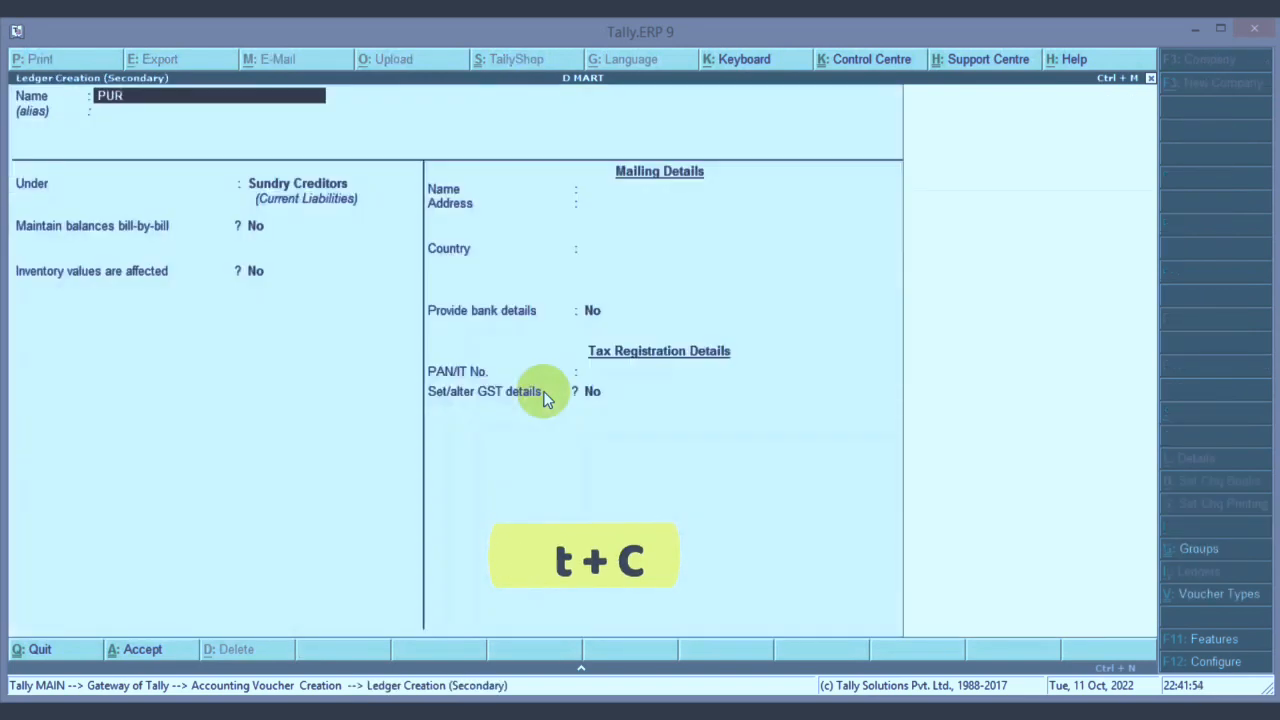
{"action": "type", "text": "CHASE"}
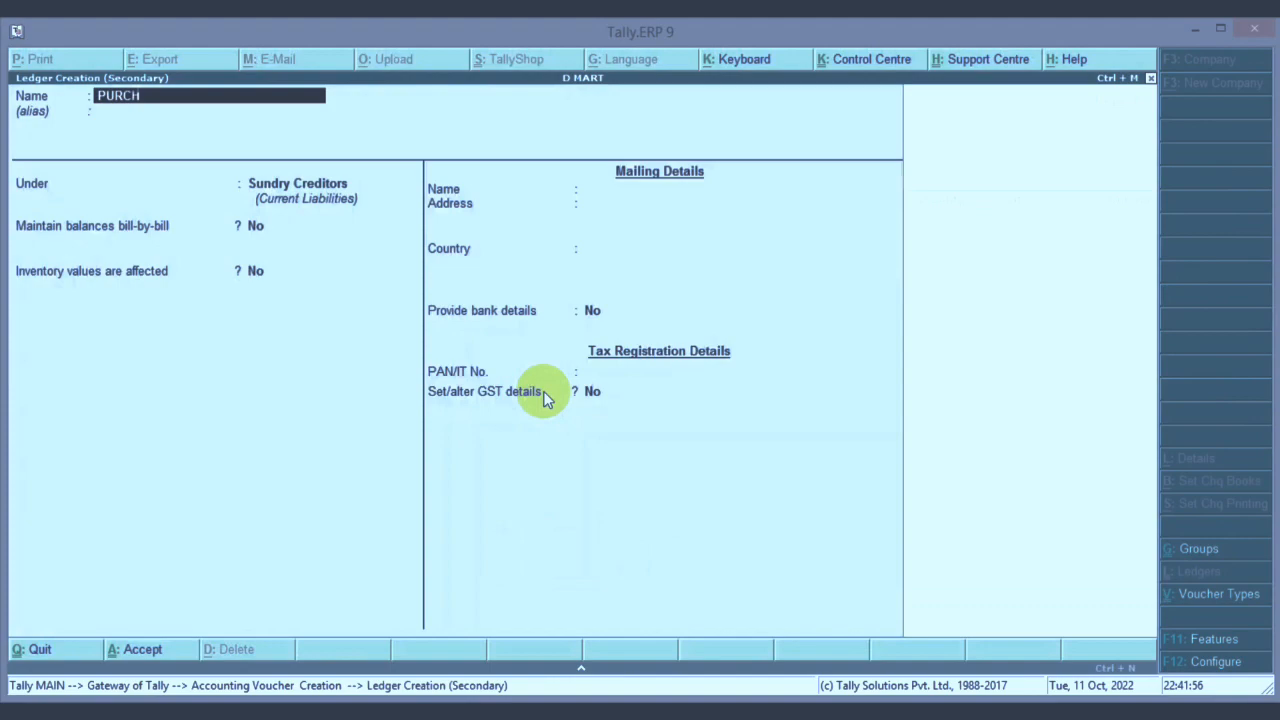
{"action": "key", "text": "Return"}
{"action": "key", "text": "Return"}
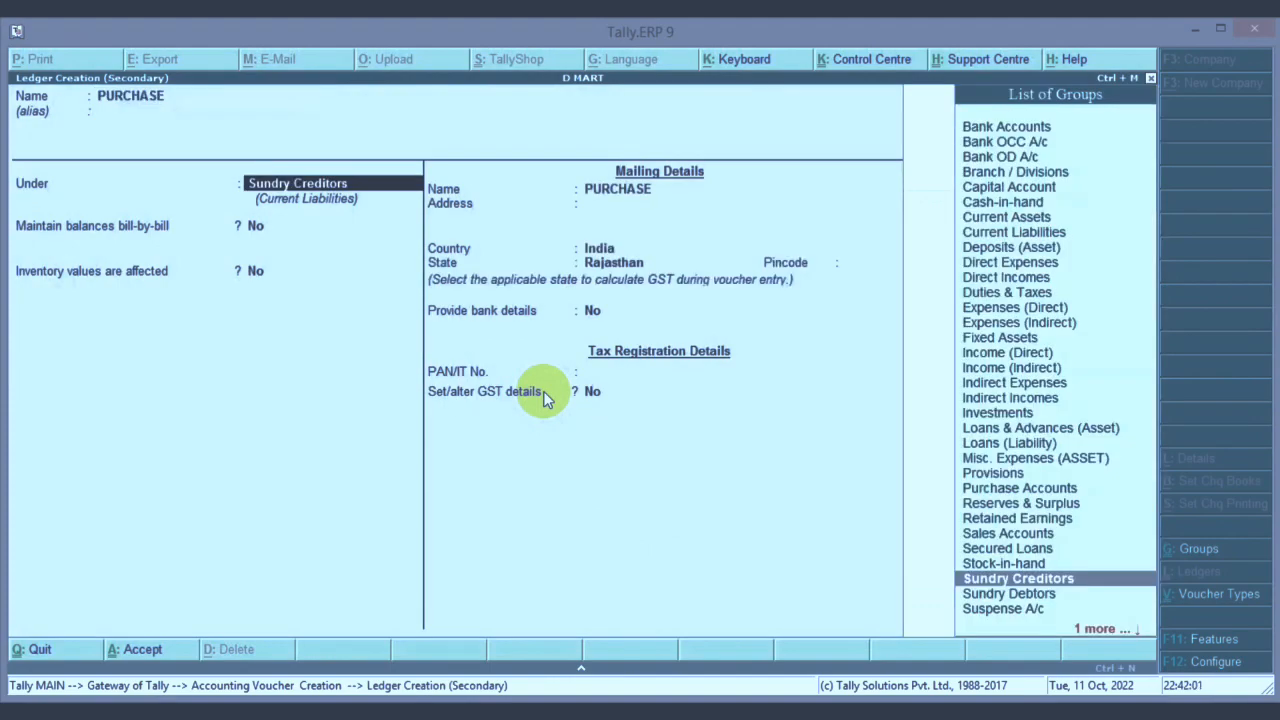
{"action": "type", "text": "PU"}
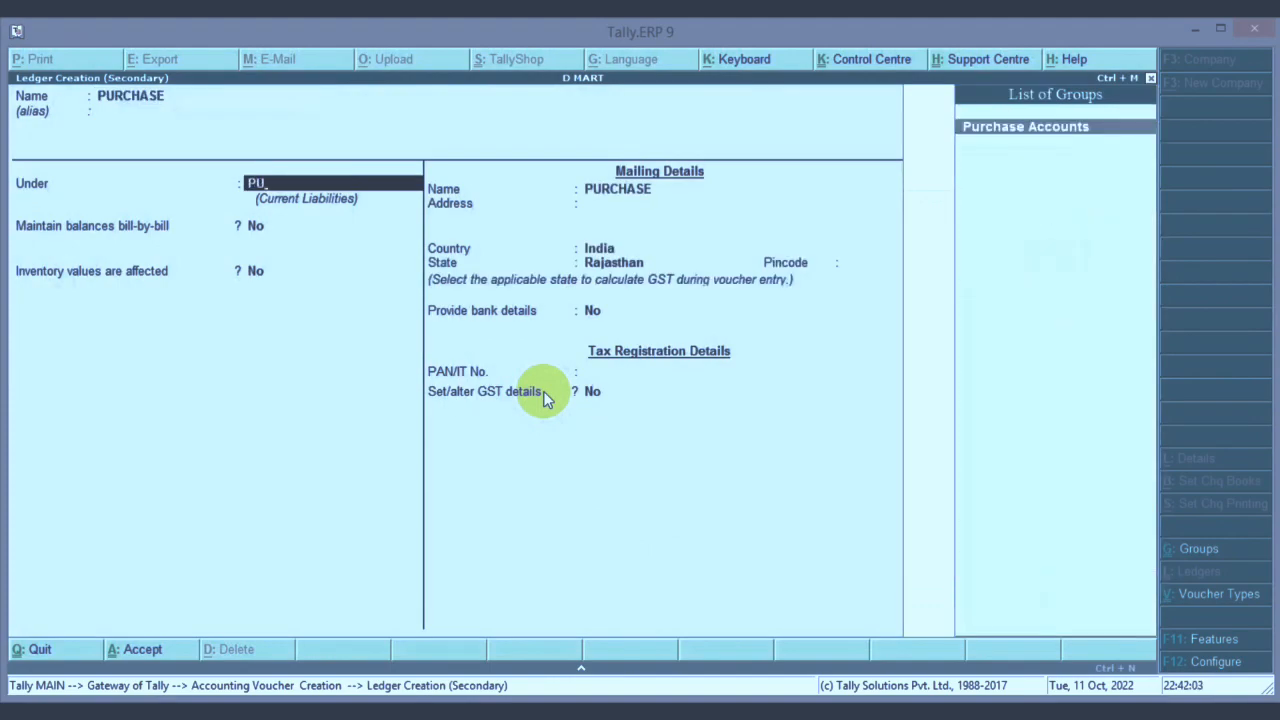
{"action": "key", "text": "Return"}
Step: Keep inventory values and GST applicable for the PURCHASE ledger, and enable GST details with transaction nature Not Applicable and taxability Unknown
{"action": "key", "text": "Return"}
{"action": "key", "text": "Return"}
{"action": "key", "text": "Return"}
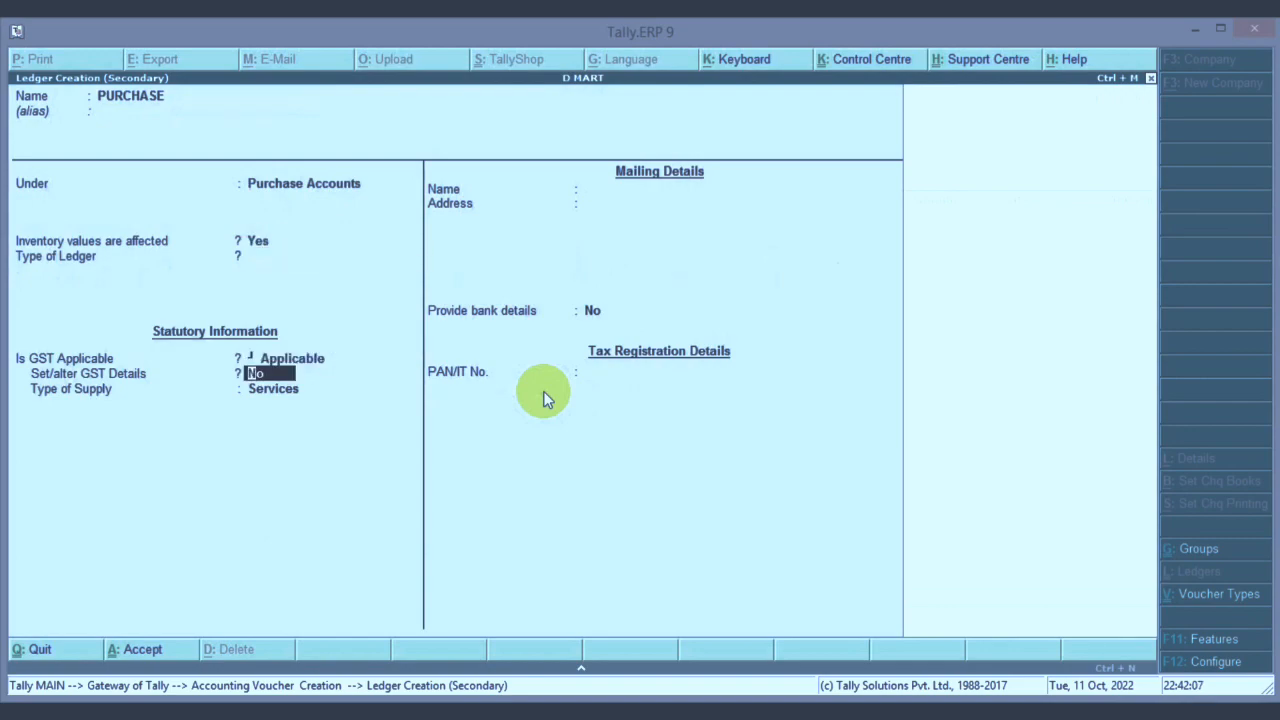
{"action": "type", "text": "Y"}
{"action": "key", "text": "Return"}
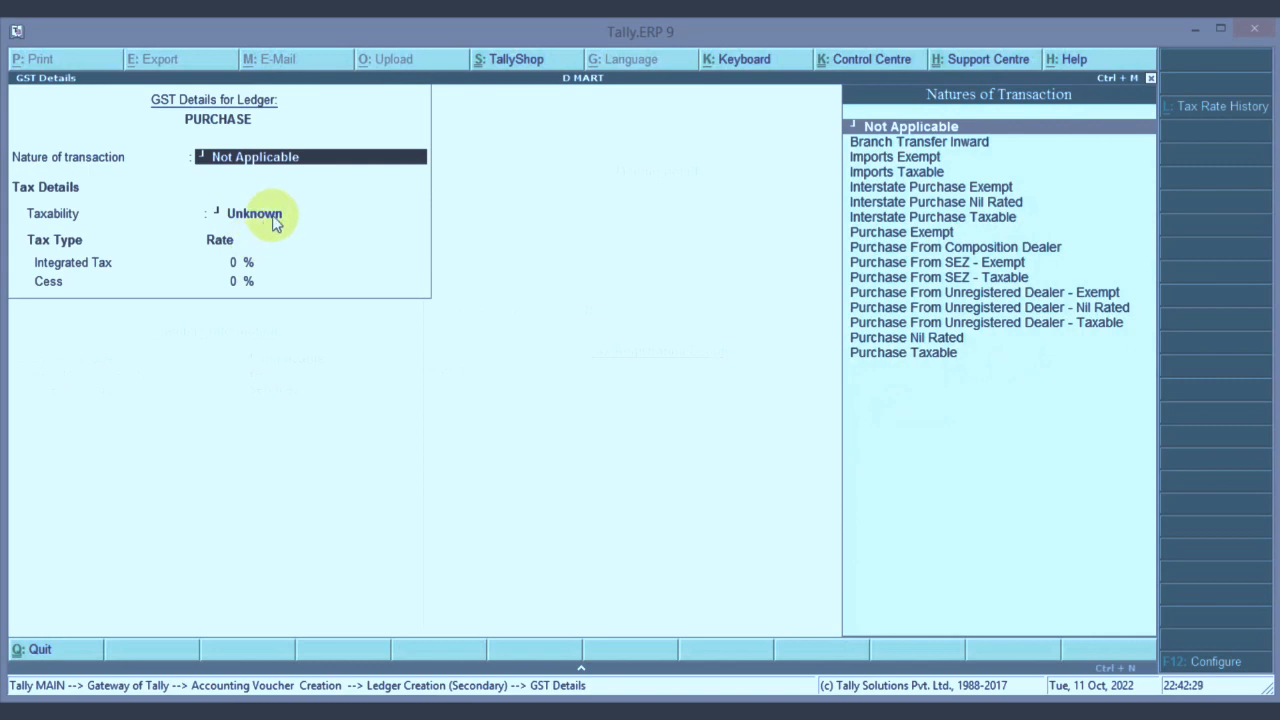
{"action": "key", "text": "Return"}
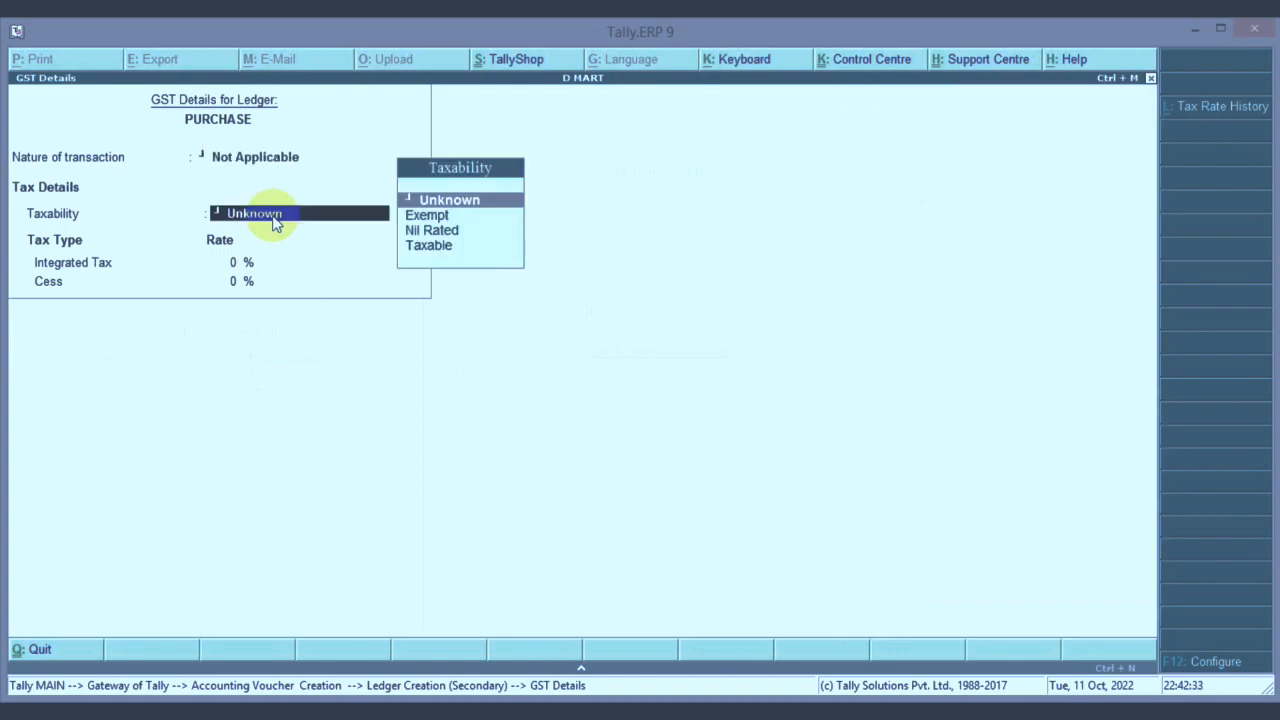
{"action": "key", "text": "Return"}
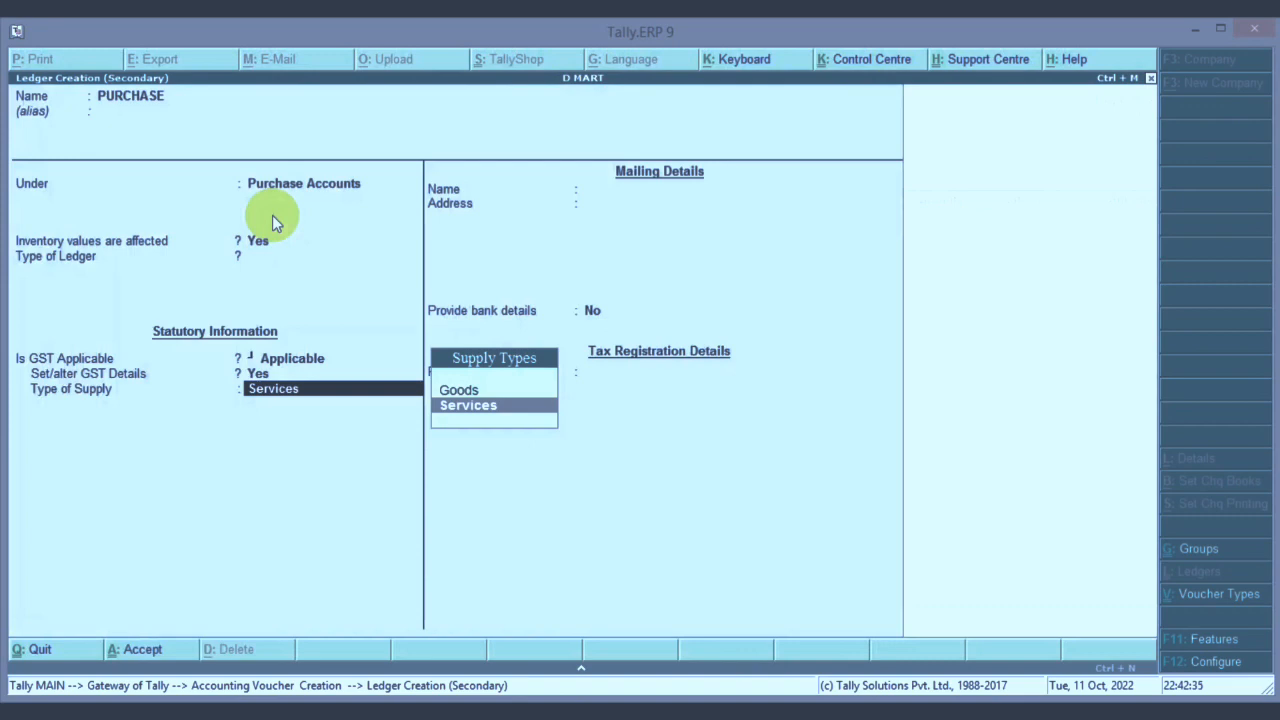
Step: Set the PURCHASE ledger's type of supply to Goods, save it, and continue to the voucher's item entry
{"action": "key", "text": "Up"}
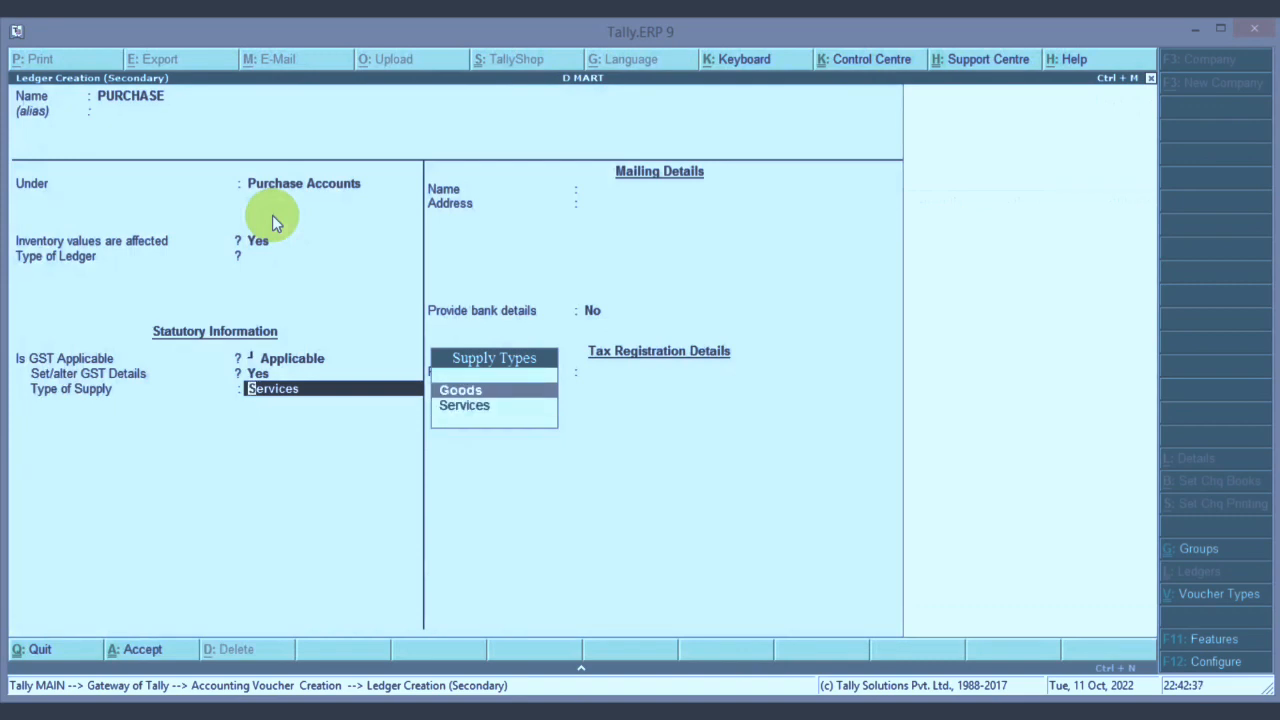
{"action": "key", "text": "Return"}
{"action": "key", "text": "Return"}
{"action": "key", "text": "Return"}
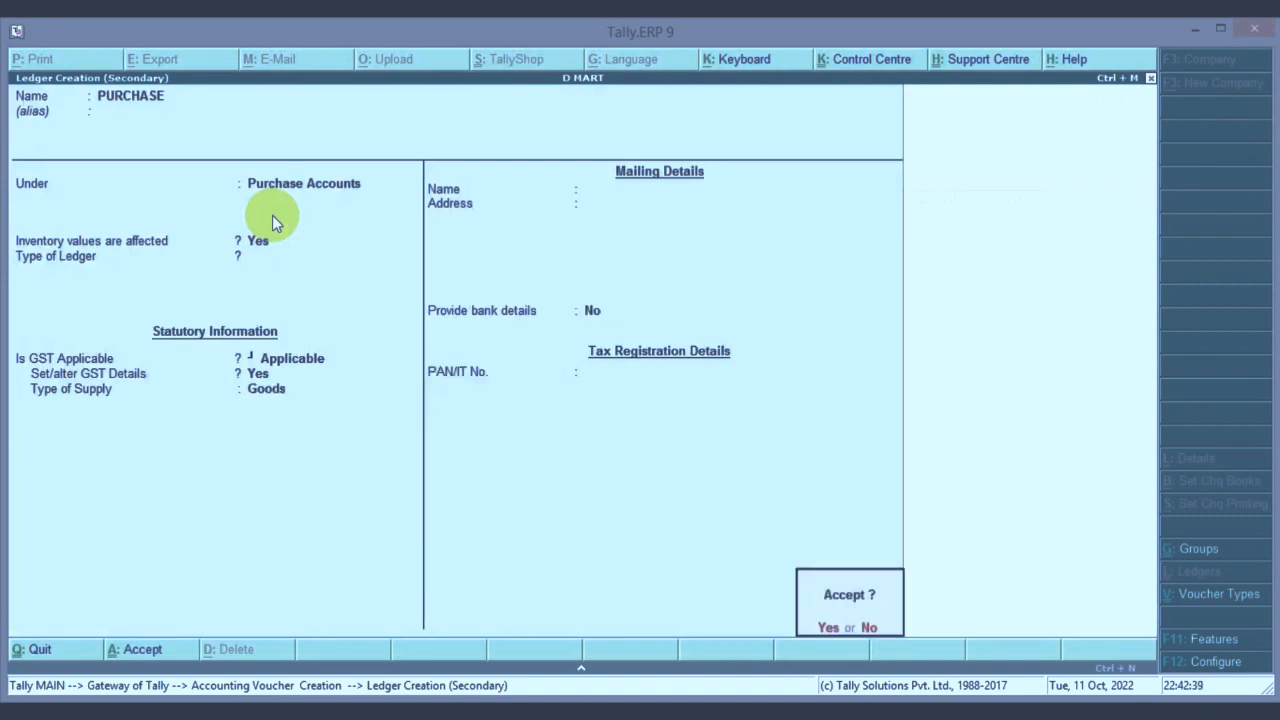
{"action": "key", "text": "Return"}
{"action": "key", "text": "Return"}
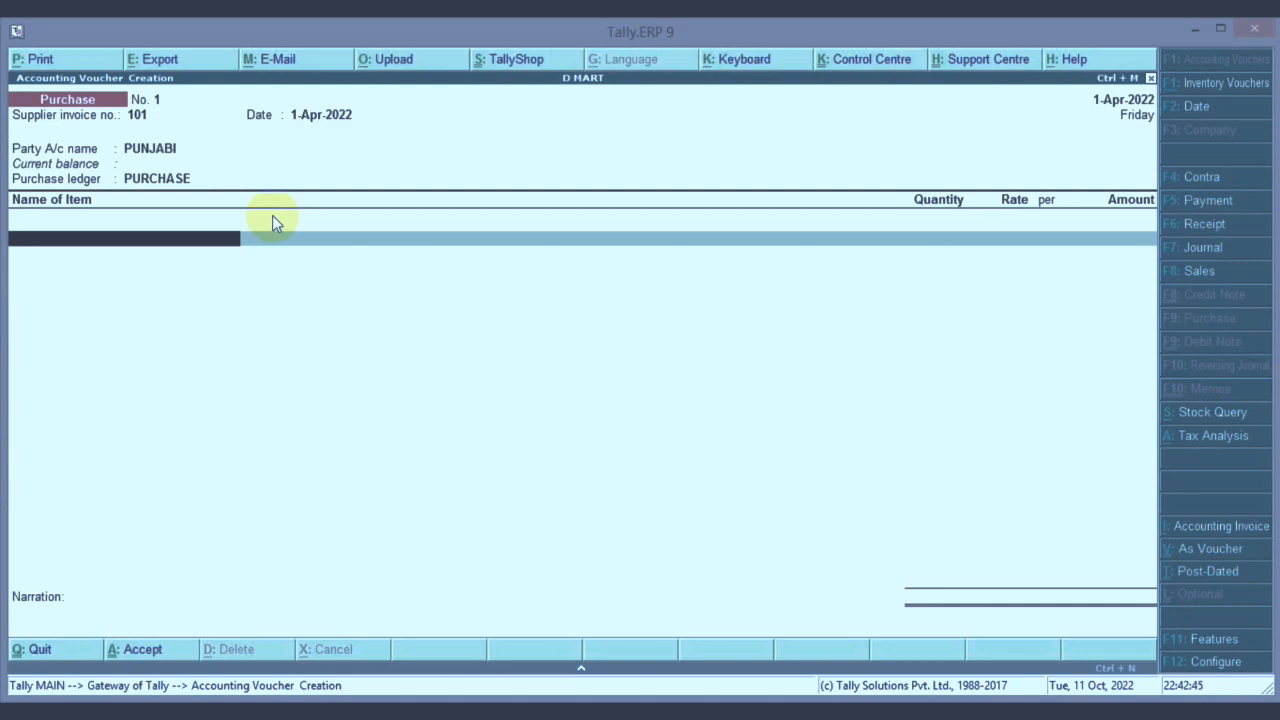
Step: Create a stock item named LAPTOP from the voucher, without an alias and under Primary
{"action": "key", "text": "alt+c"}
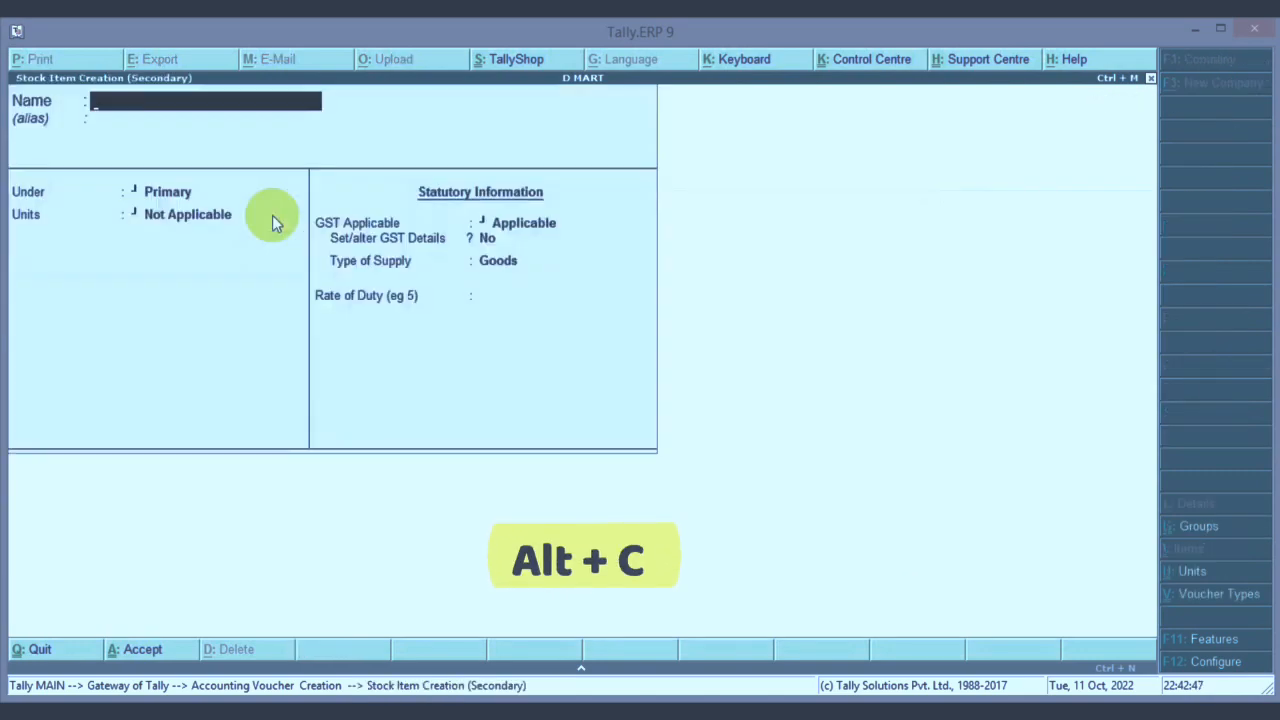
{"action": "type", "text": "LA"}
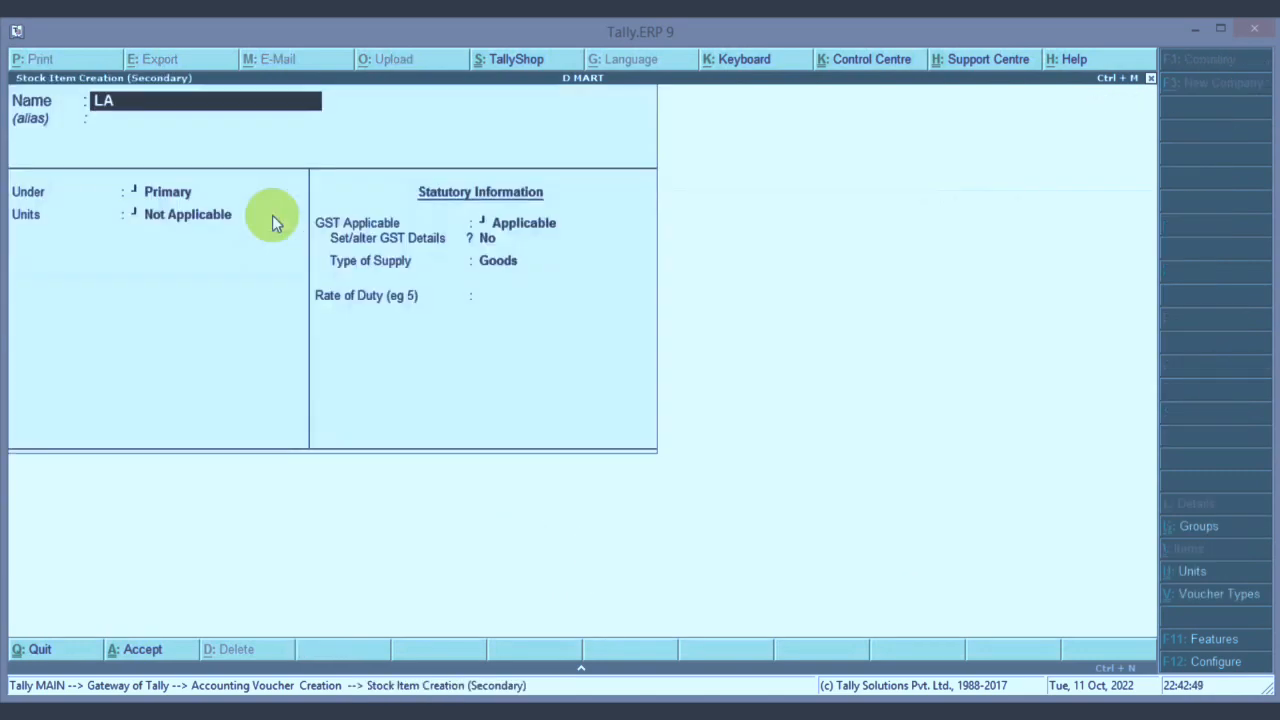
{"action": "type", "text": "PTOP"}
{"action": "key", "text": "Return"}
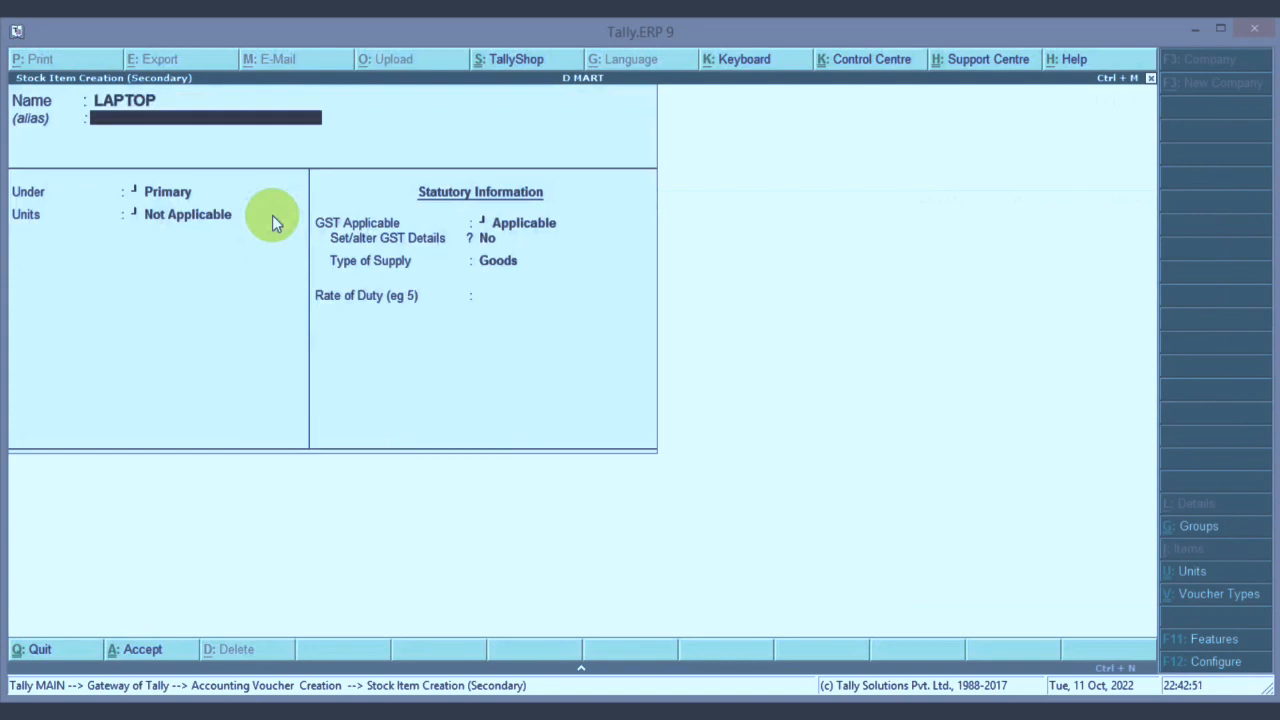
{"action": "key", "text": "Return"}
{"action": "key", "text": "Return"}
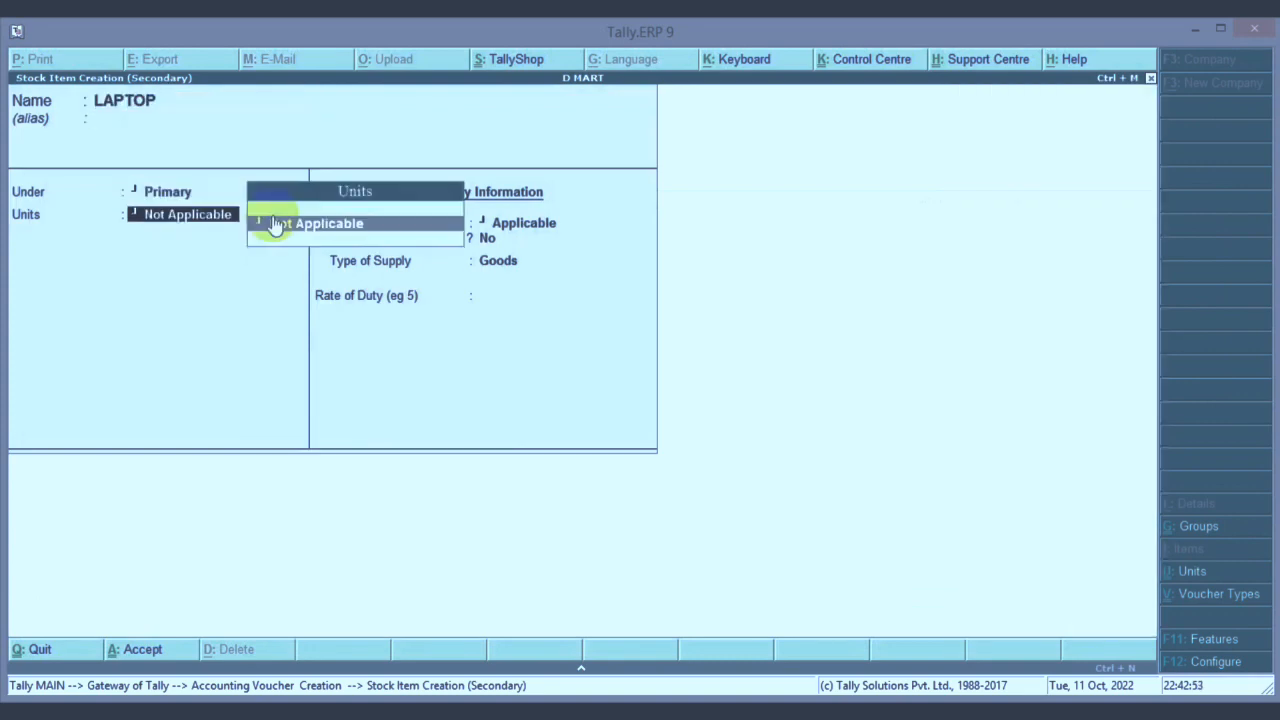
Step: Create a simple unit NOS with quantity code NOS-NUMBERS and 0 decimal places, and assign it to the LAPTOP item
{"action": "key", "text": "alt+c"}
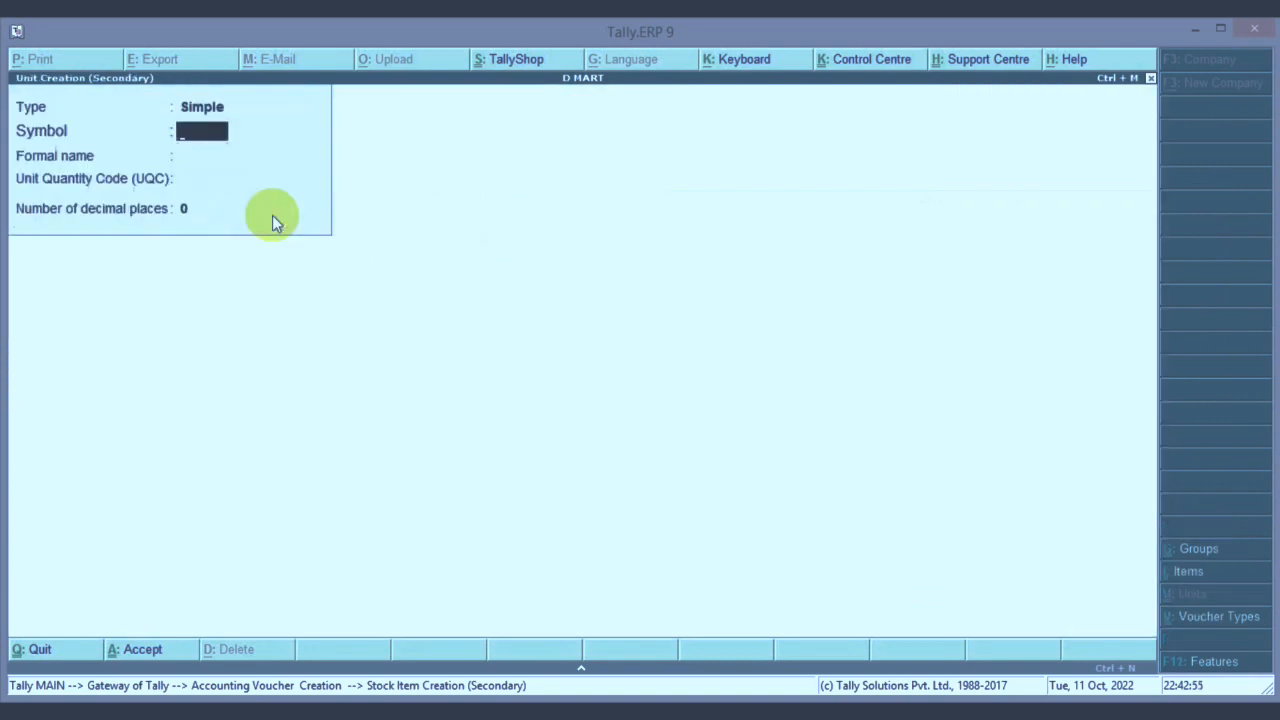
{"action": "type", "text": "NOS"}
{"action": "key", "text": "Return"}
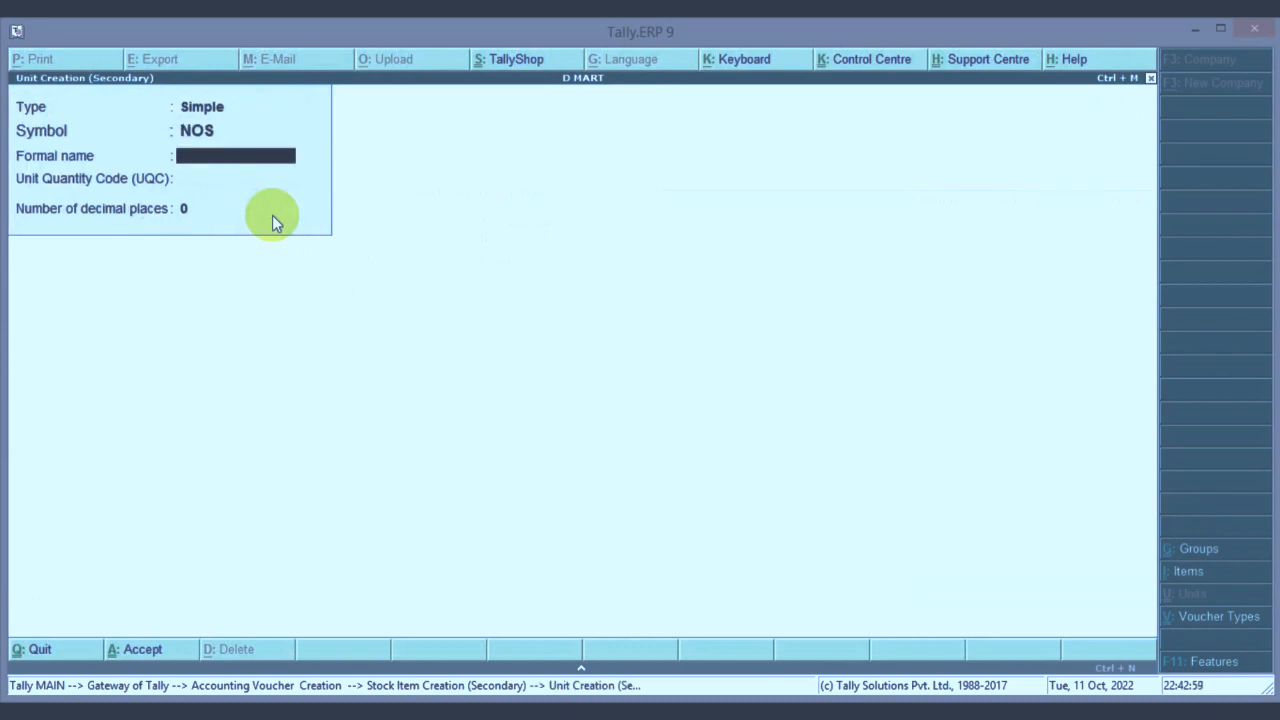
{"action": "key", "text": "Return"}
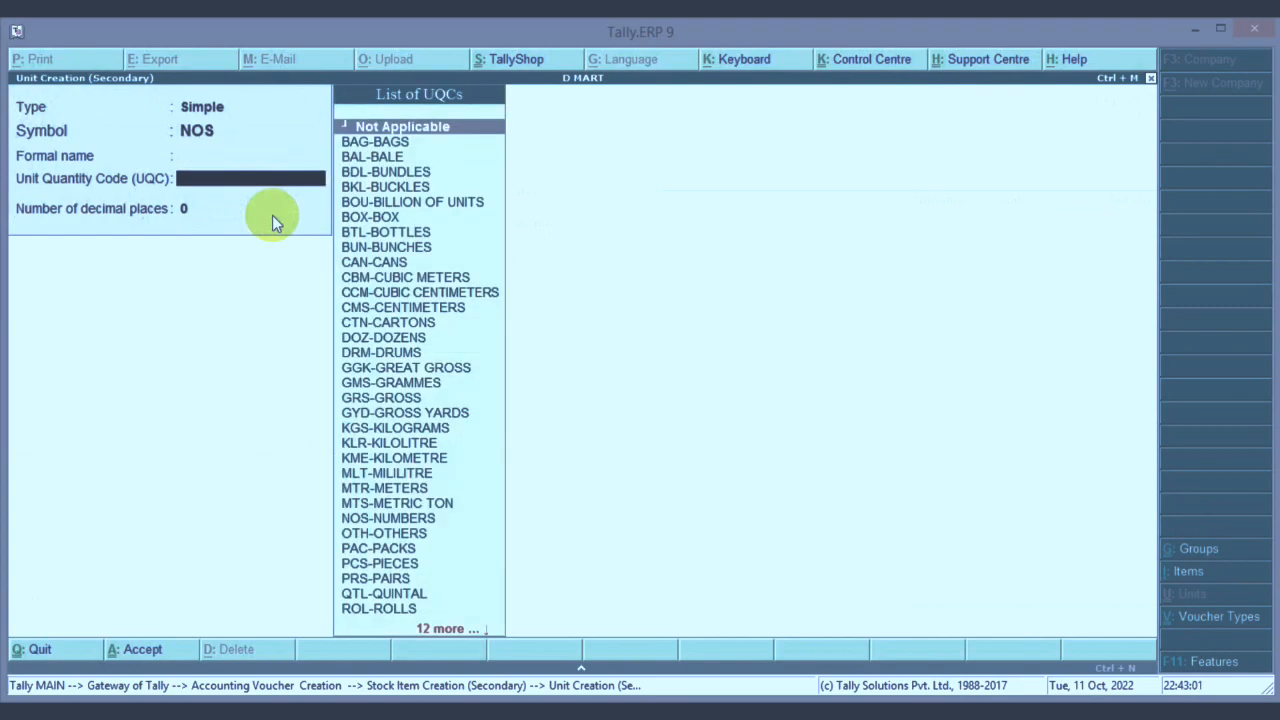
{"action": "type", "text": "NOS"}
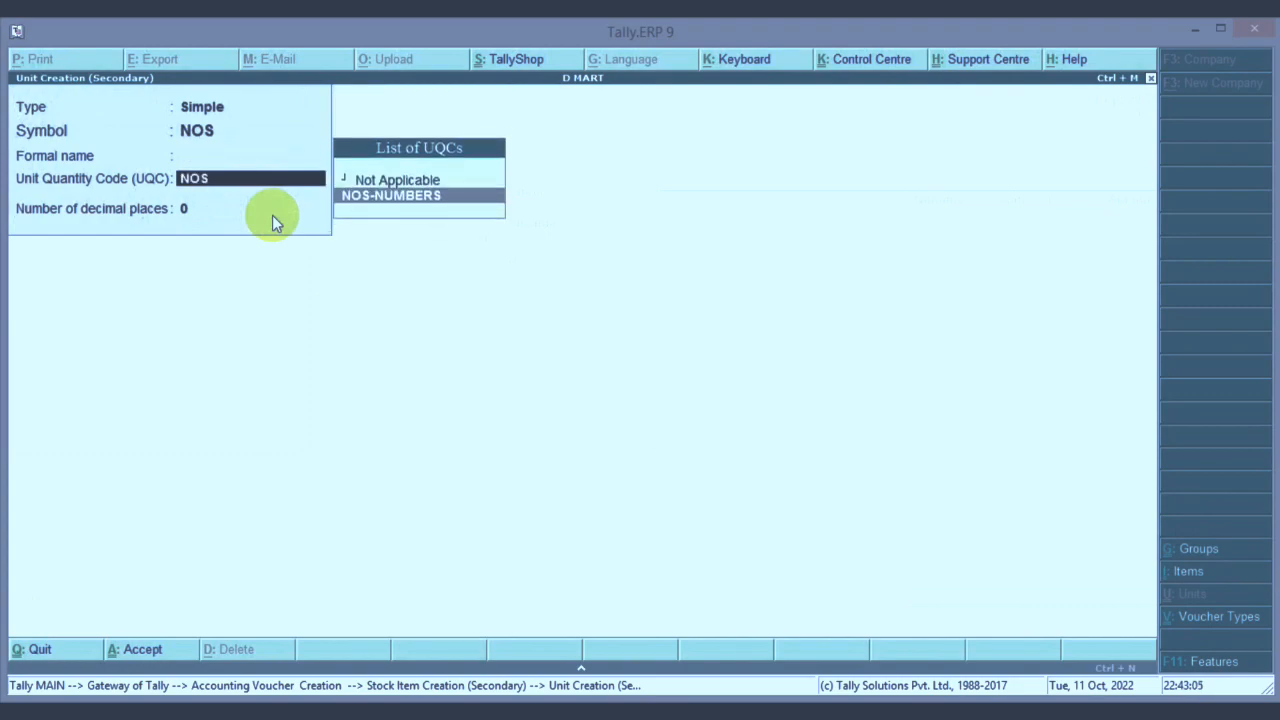
{"action": "key", "text": "Return"}
{"action": "key", "text": "Return"}
{"action": "left_click", "coordinate": [273, 218]}
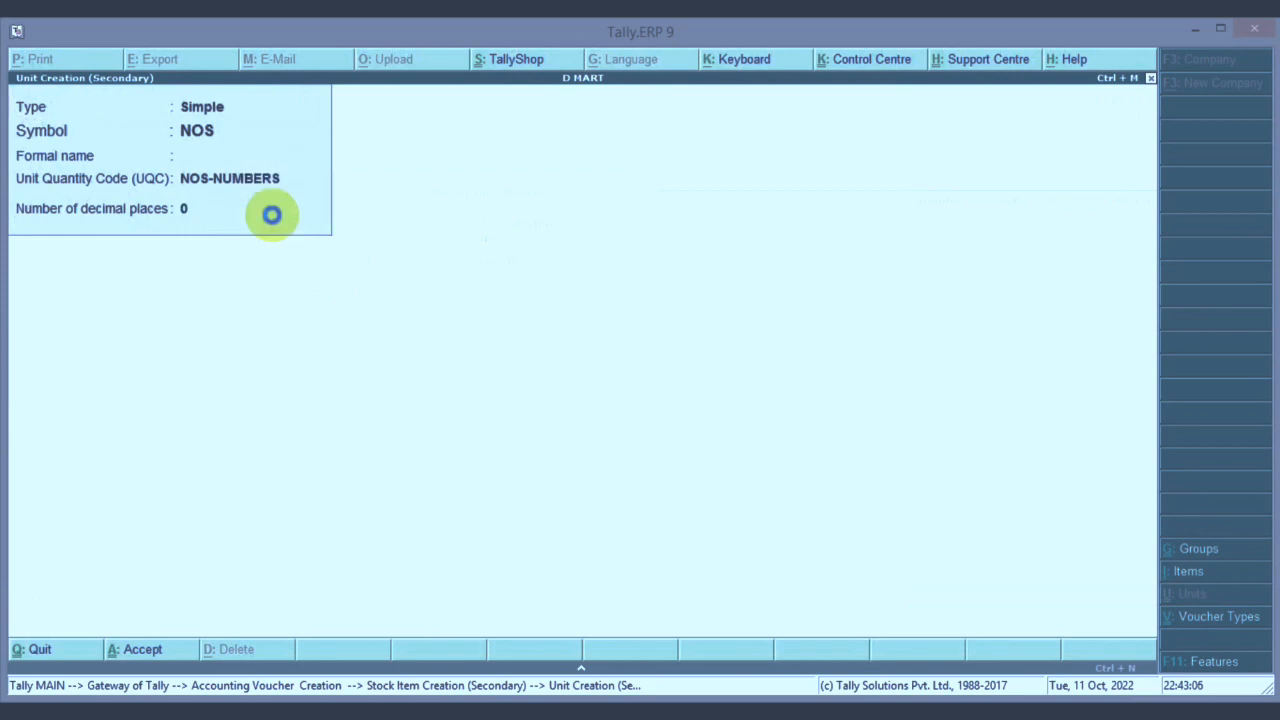
{"action": "key", "text": "Return"}
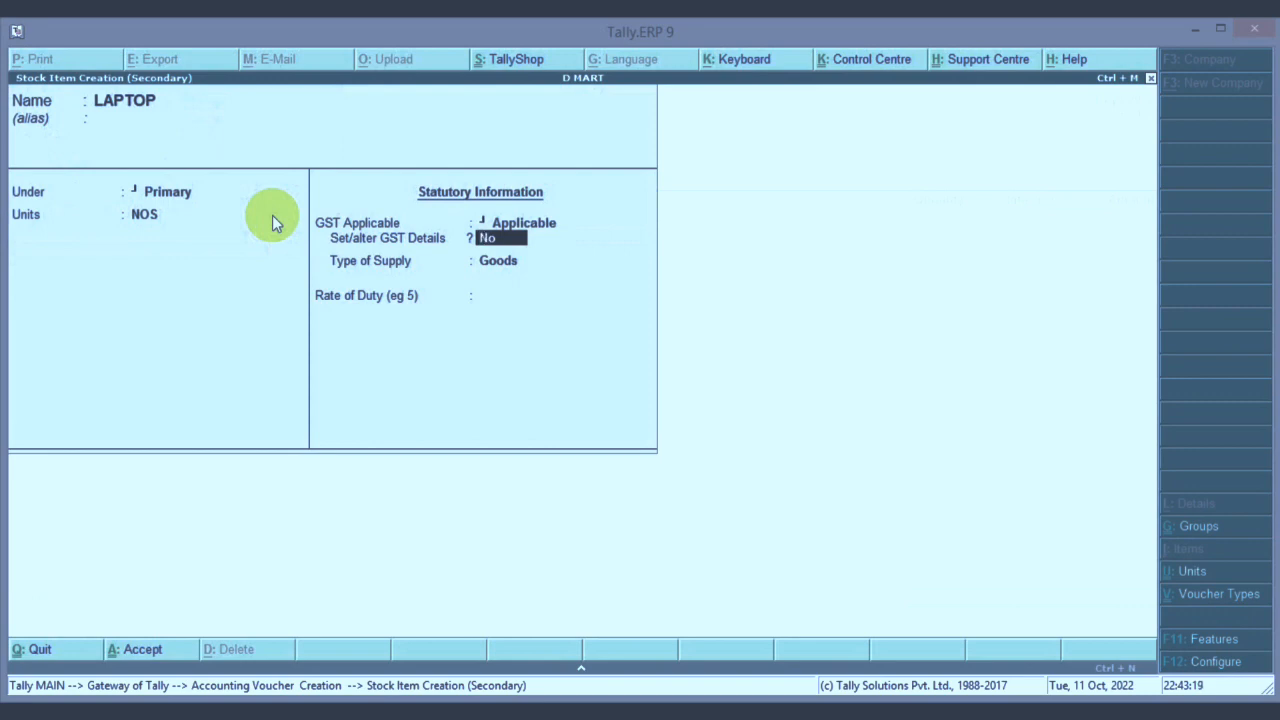
Step: Enable GST details for the LAPTOP item with calculation on value, Taxable taxability, 18% integrated tax and 0% cess
{"action": "type", "text": "y"}
{"action": "key", "text": "Return"}
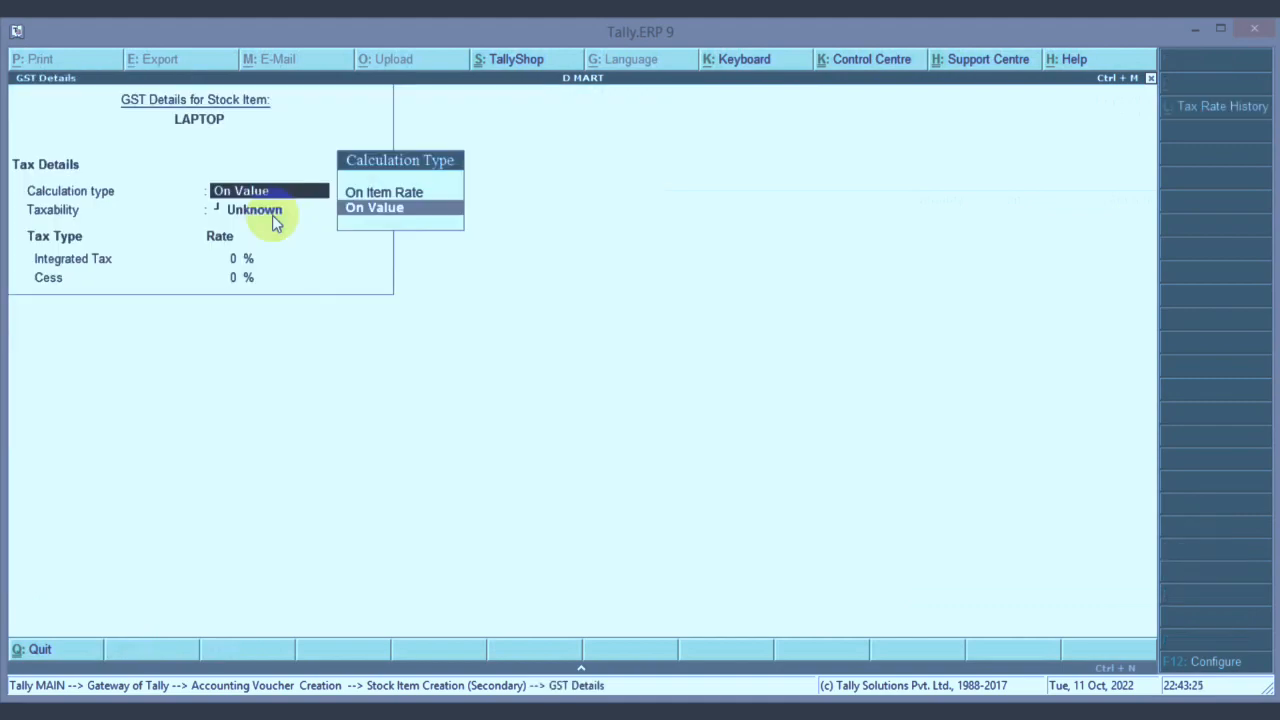
{"action": "key", "text": "Return"}
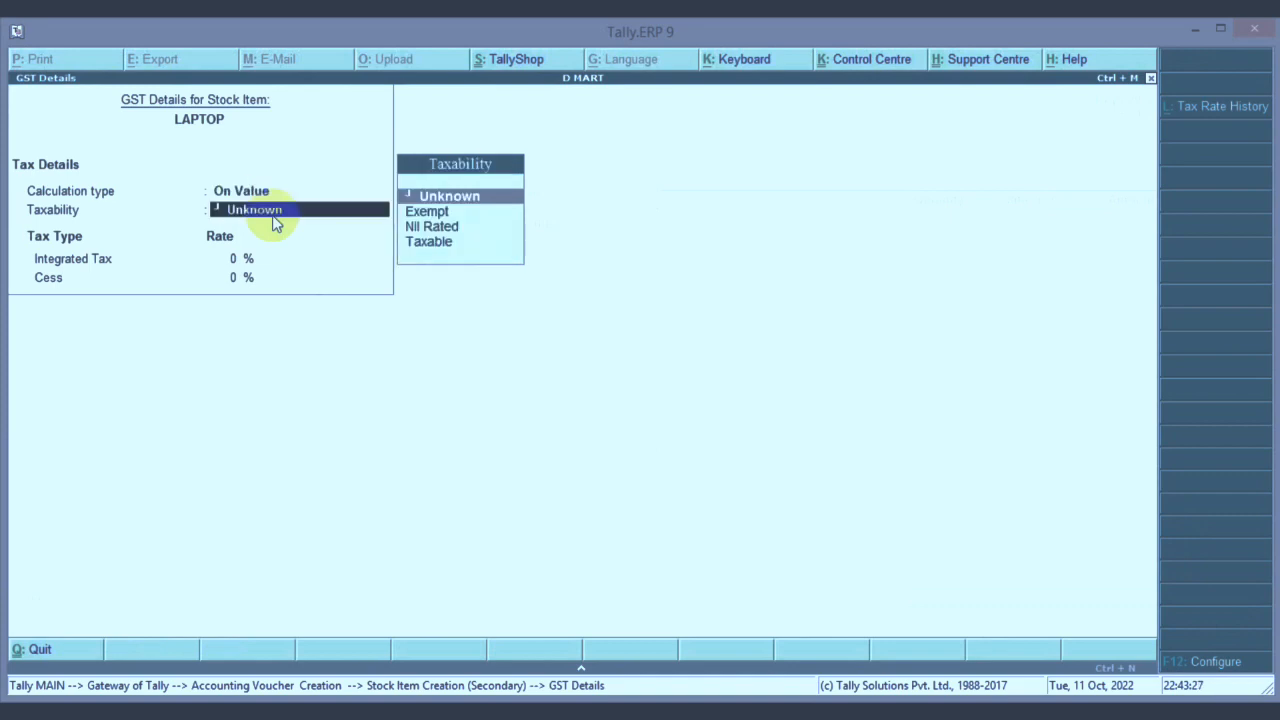
{"action": "key", "text": "Down"}
{"action": "key", "text": "Down"}
{"action": "key", "text": "Down"}
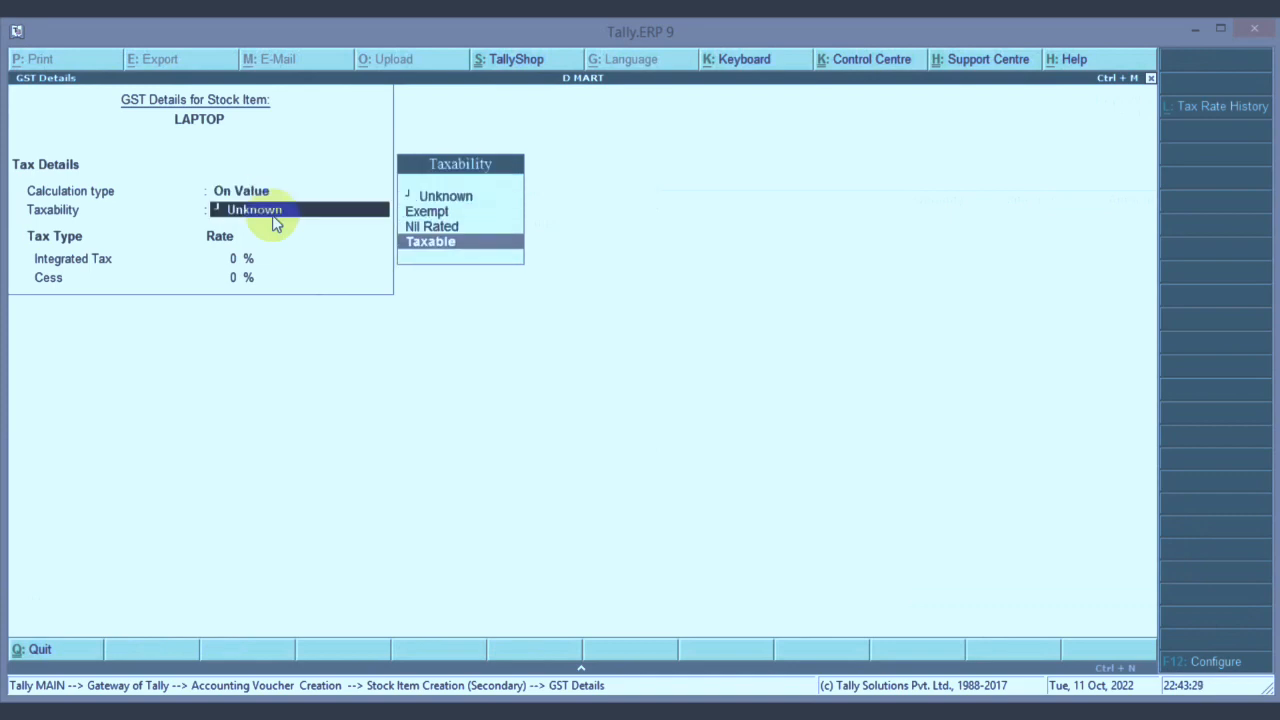
{"action": "key", "text": "Return"}
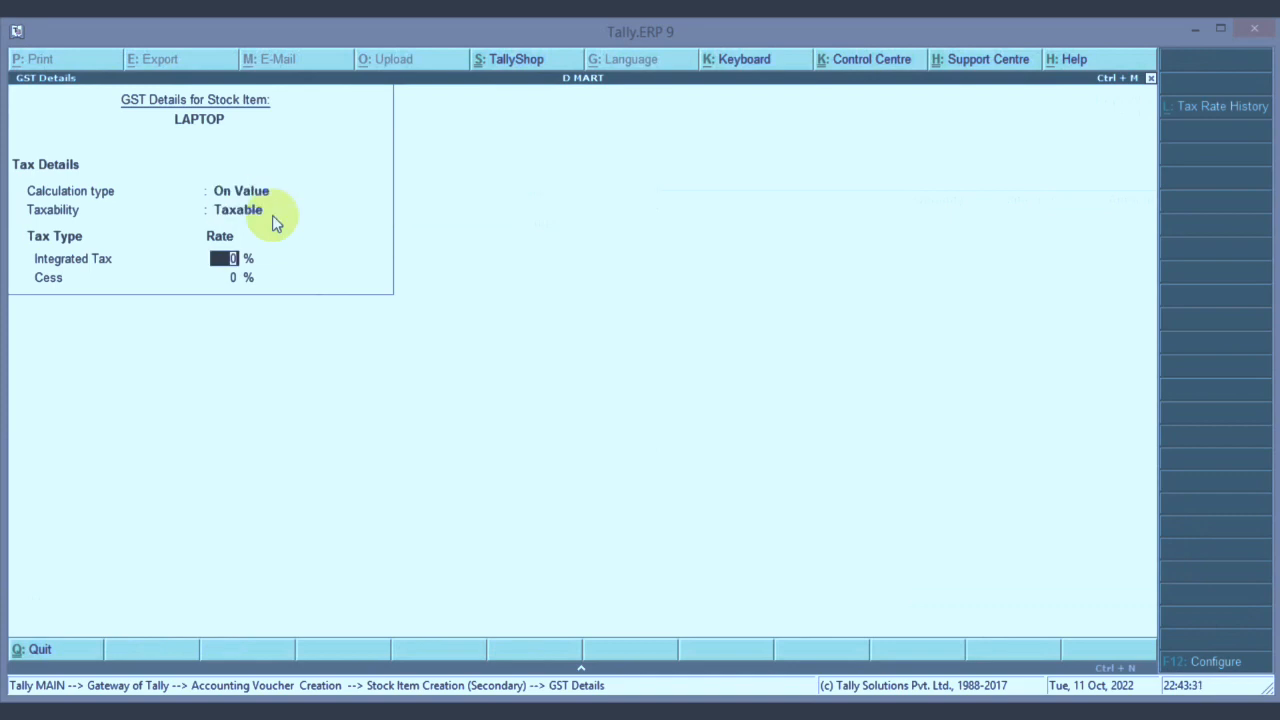
{"action": "type", "text": "18"}
{"action": "key", "text": "Return"}
{"action": "key", "text": "Return"}
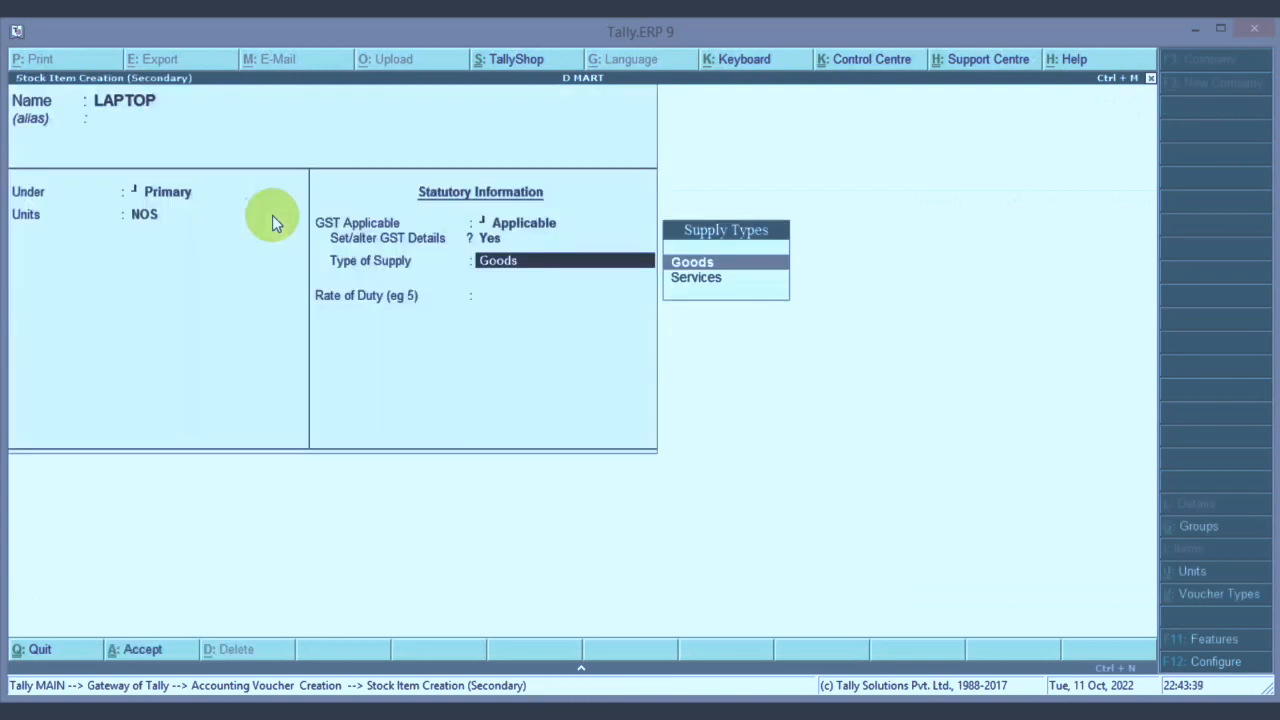
Step: Keep LAPTOP's type of supply as Goods and its rate of duty at 0, and save the stock item
{"action": "key", "text": "Return"}
{"action": "key", "text": "Return"}
{"action": "key", "text": "Return"}
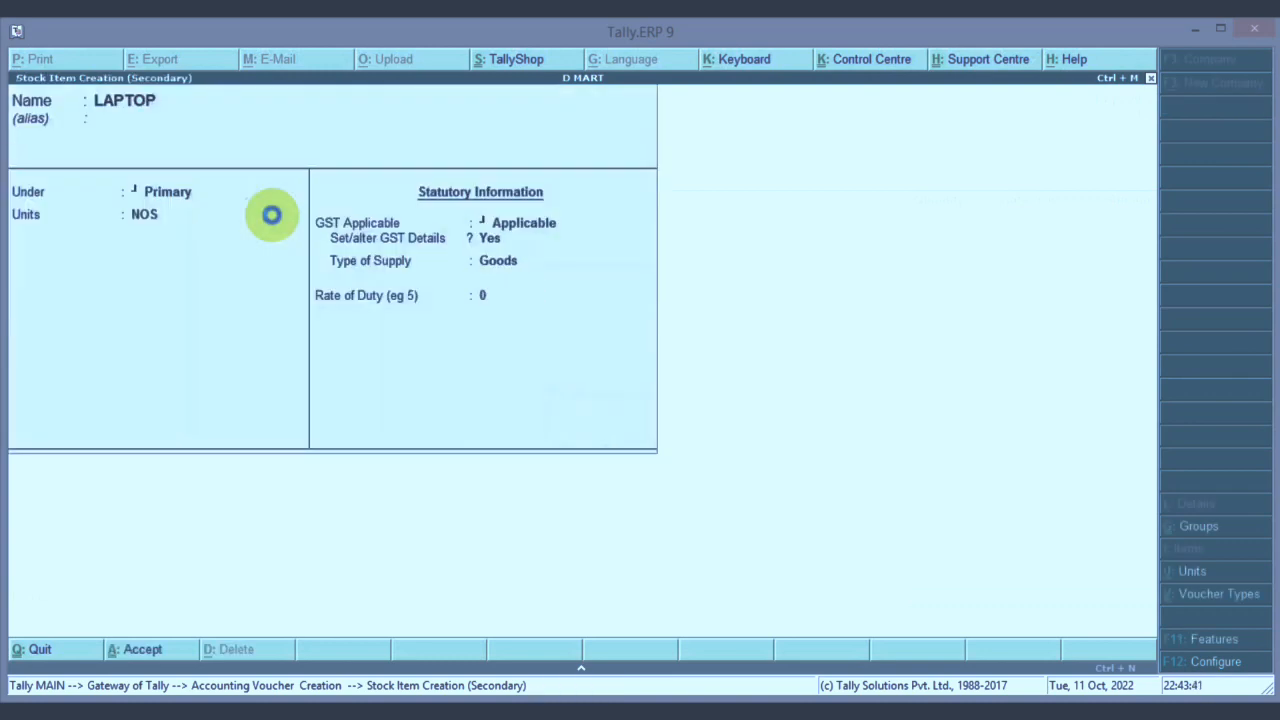
{"action": "key", "text": "Return"}
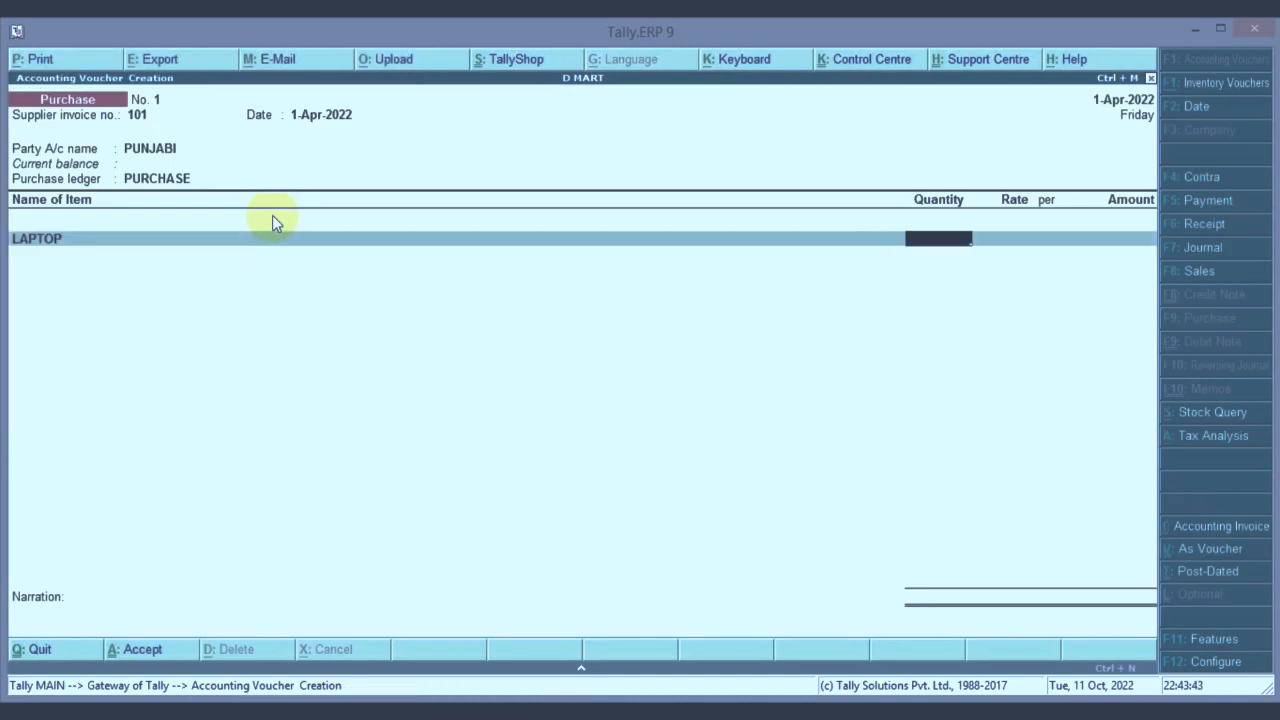
Step: Enter 1 NOS of LAPTOP at a rate of 100000 in the purchase voucher and finish the item list
{"action": "type", "text": "1"}
{"action": "key", "text": "Return"}
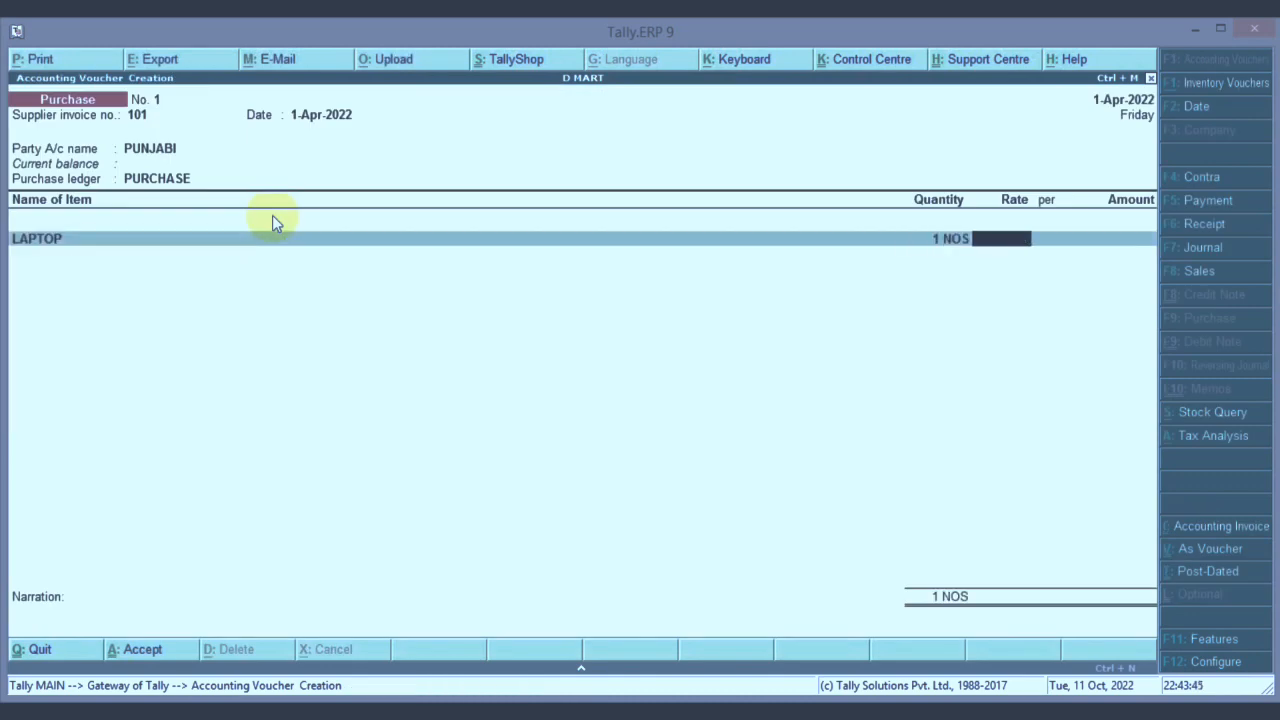
{"action": "type", "text": "100000"}
{"action": "key", "text": "Return"}
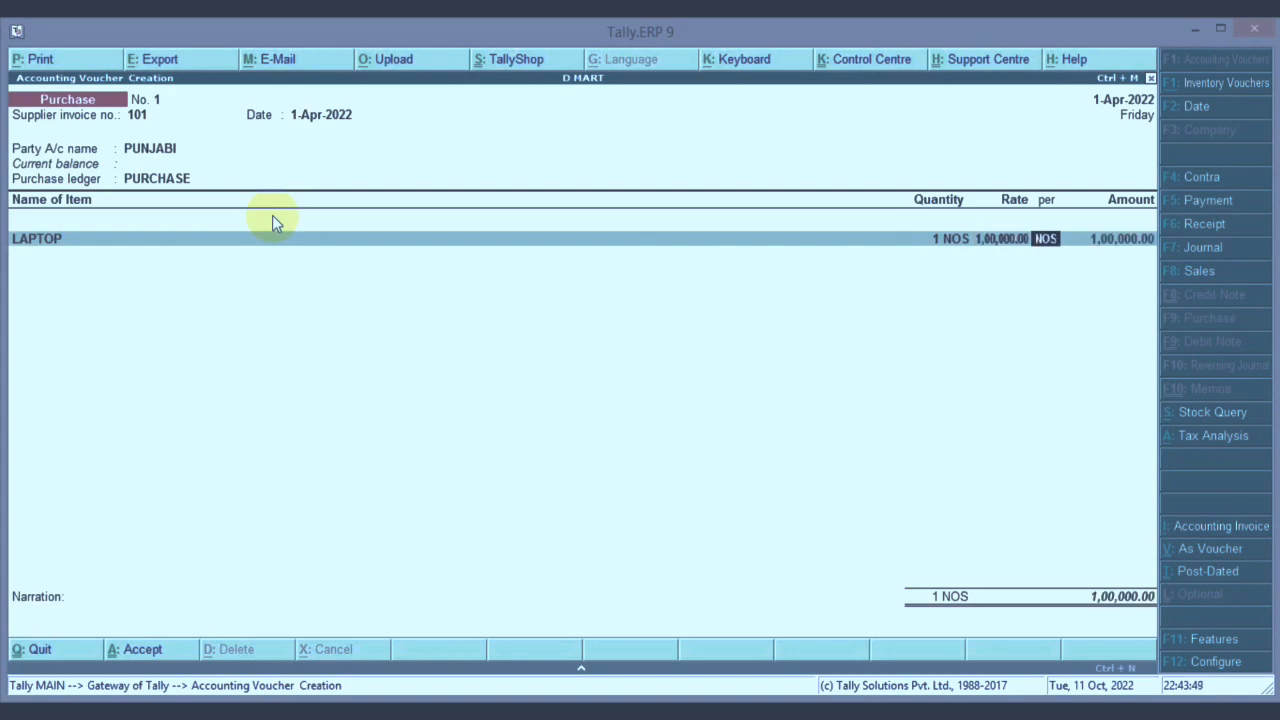
{"action": "key", "text": "Return"}
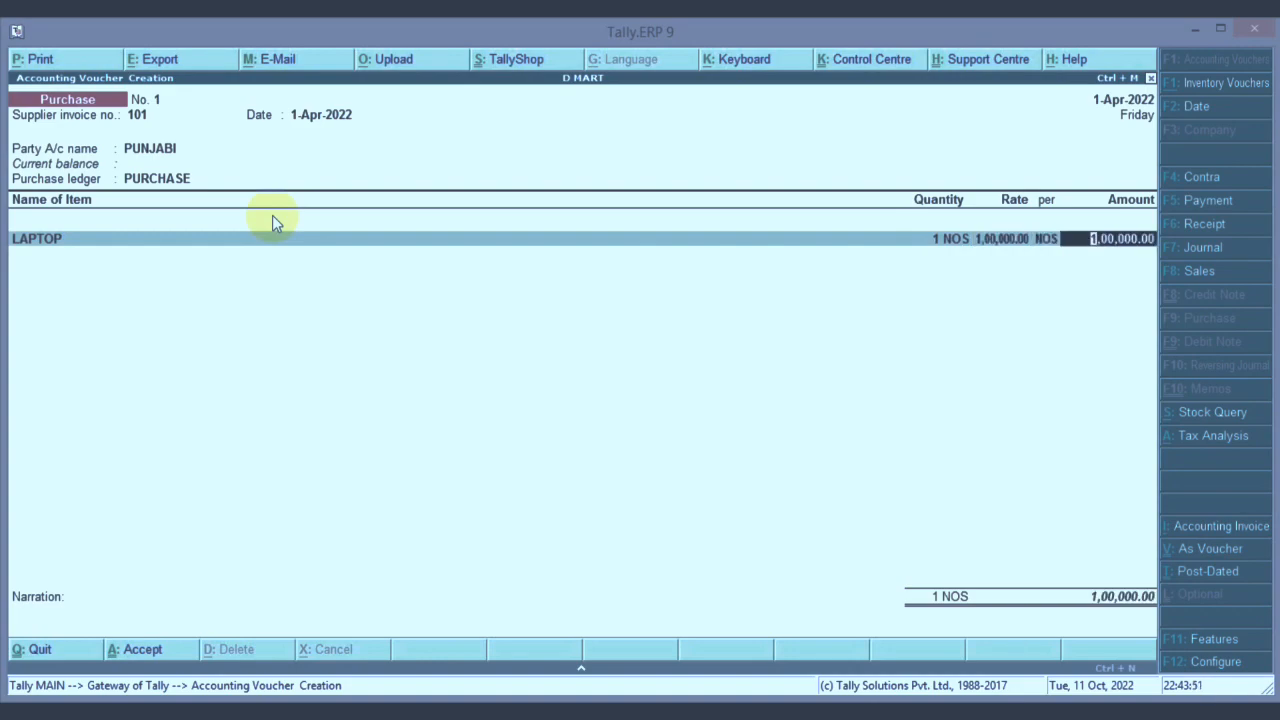
{"action": "key", "text": "Return"}
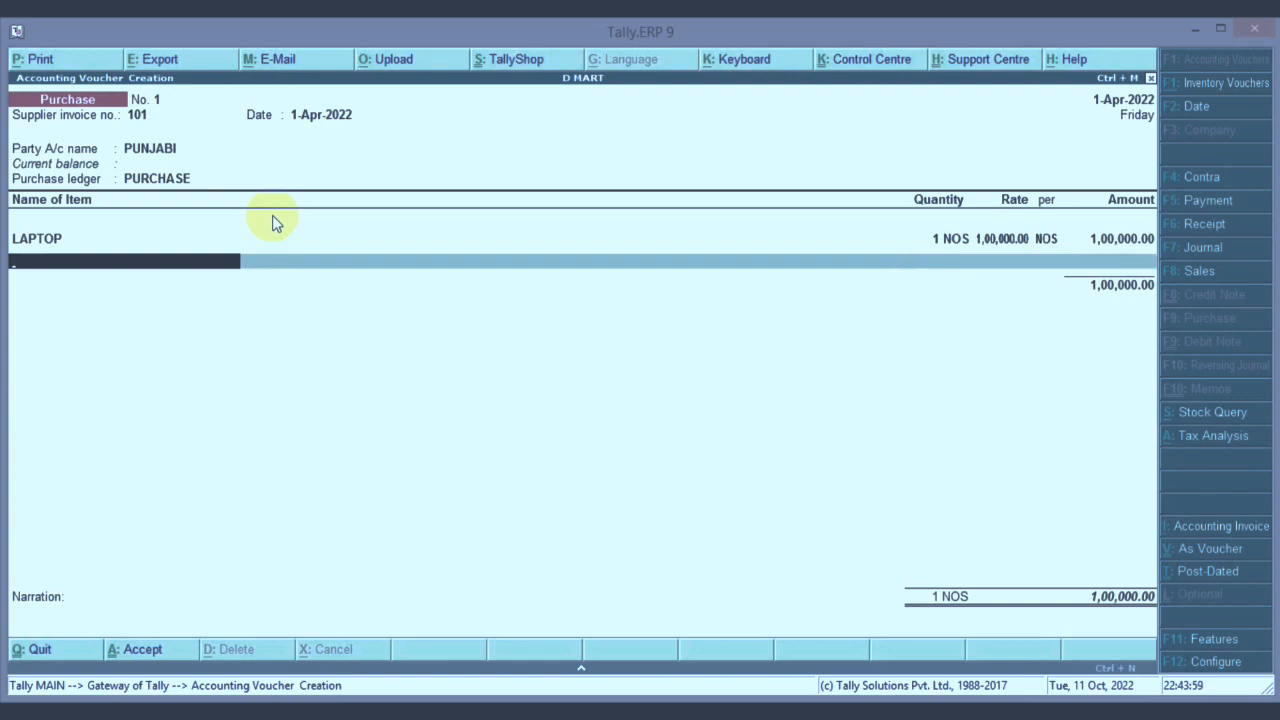
{"action": "key", "text": "Return"}
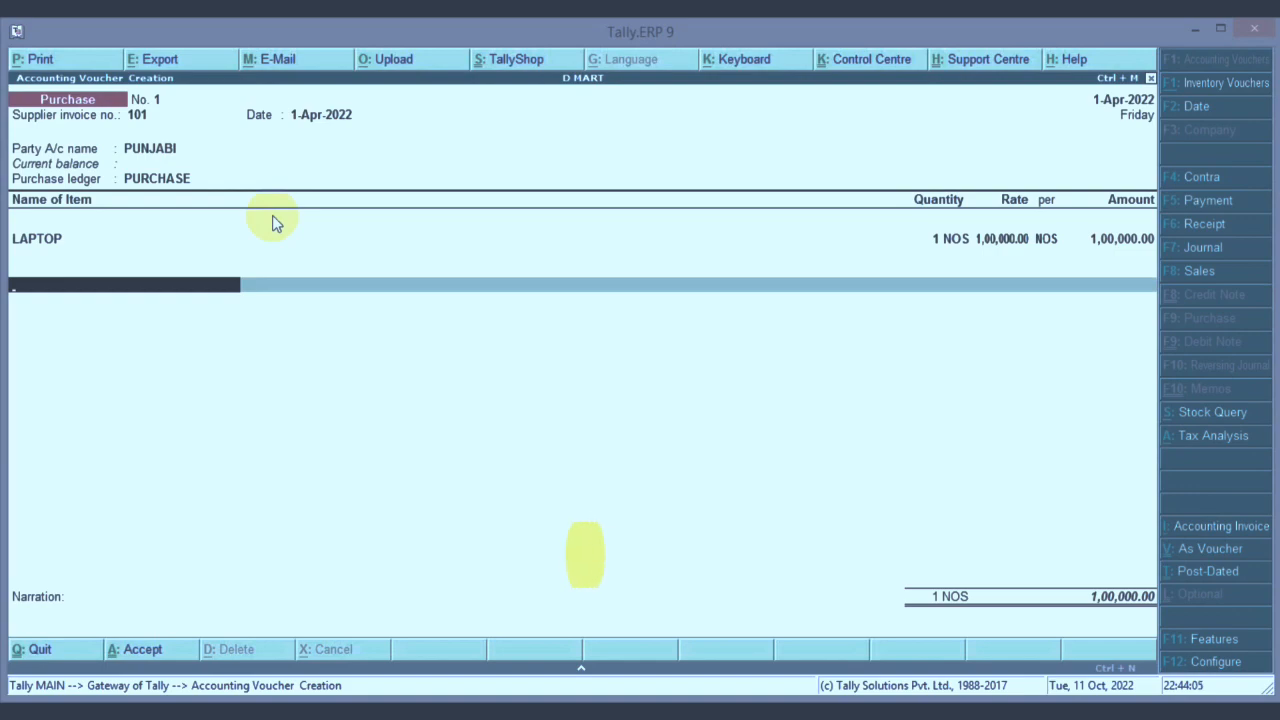
Step: Create a ledger named IGST from the voucher, without an alias and under Duties & Taxes
{"action": "key", "text": "alt+c"}
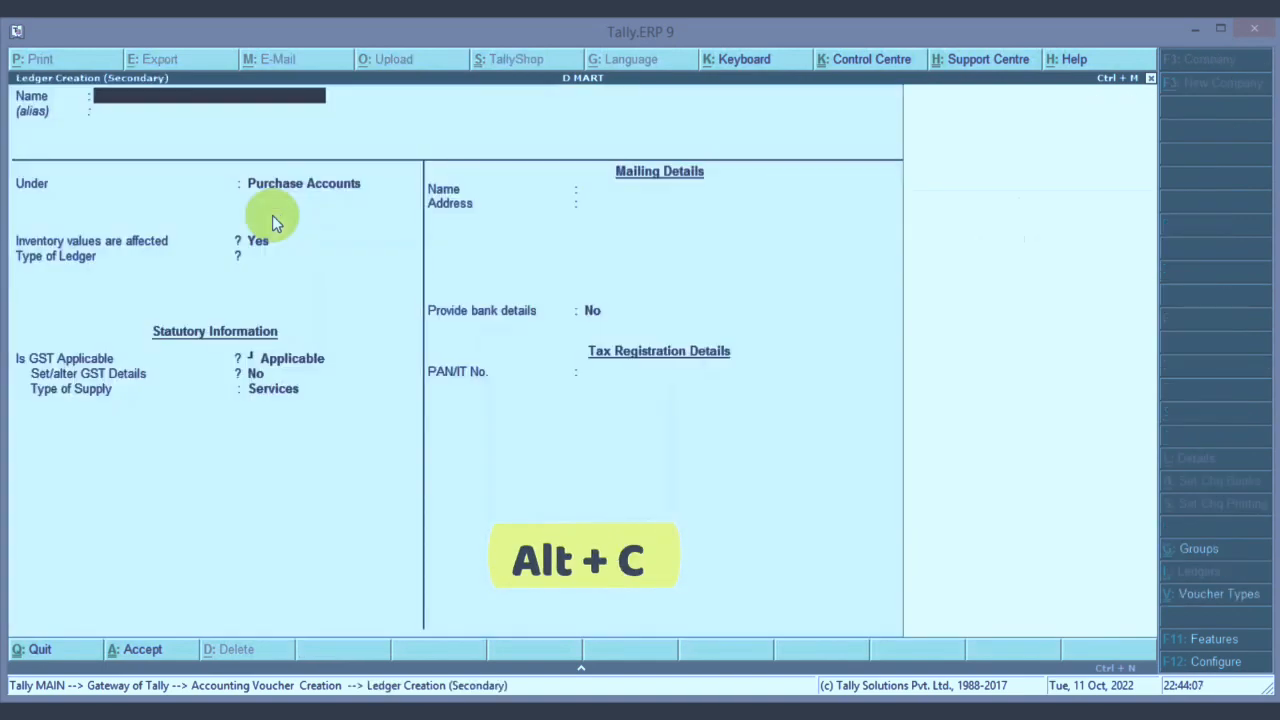
{"action": "type", "text": "IGST"}
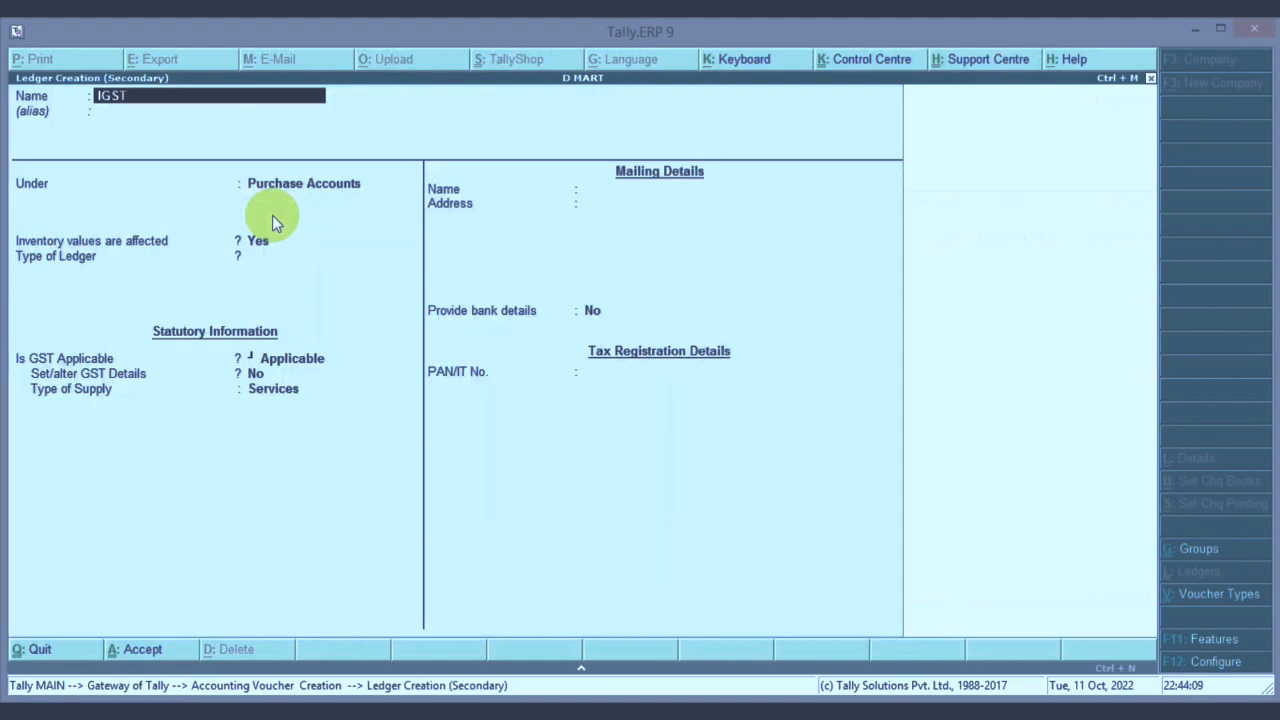
{"action": "key", "text": "Return"}
{"action": "key", "text": "Return"}
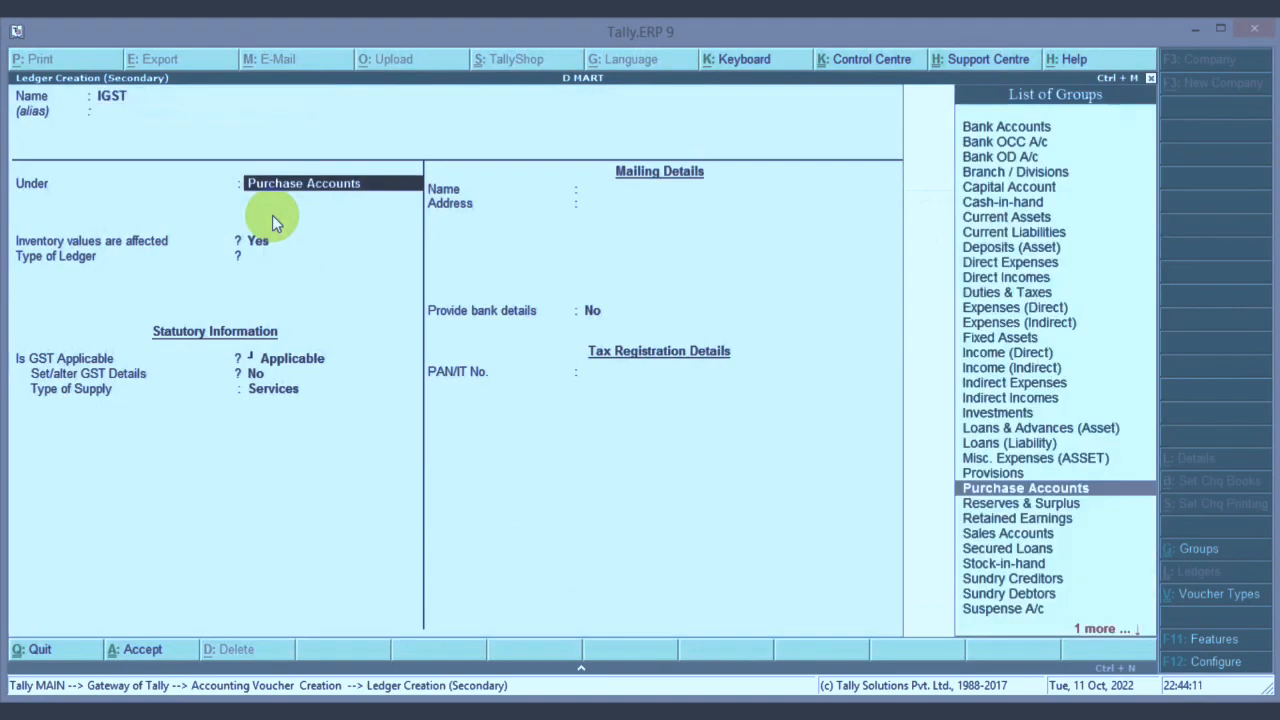
{"action": "type", "text": "DU"}
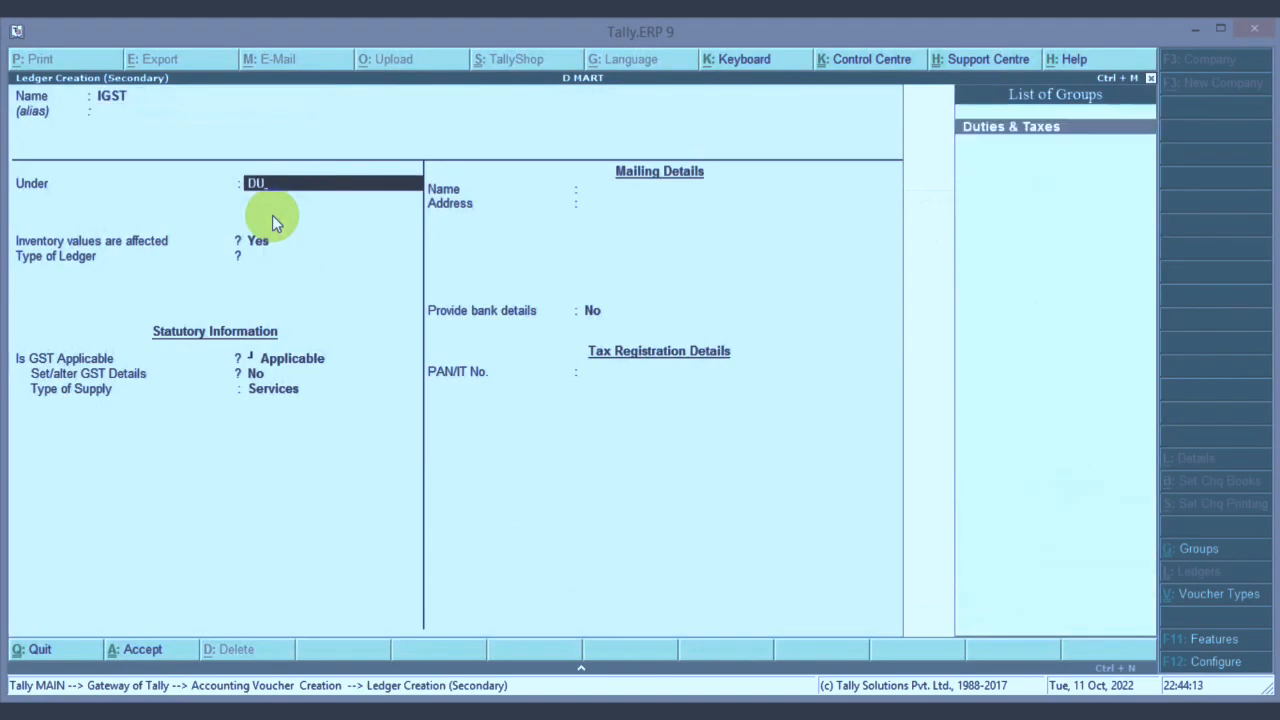
{"action": "key", "text": "Return"}
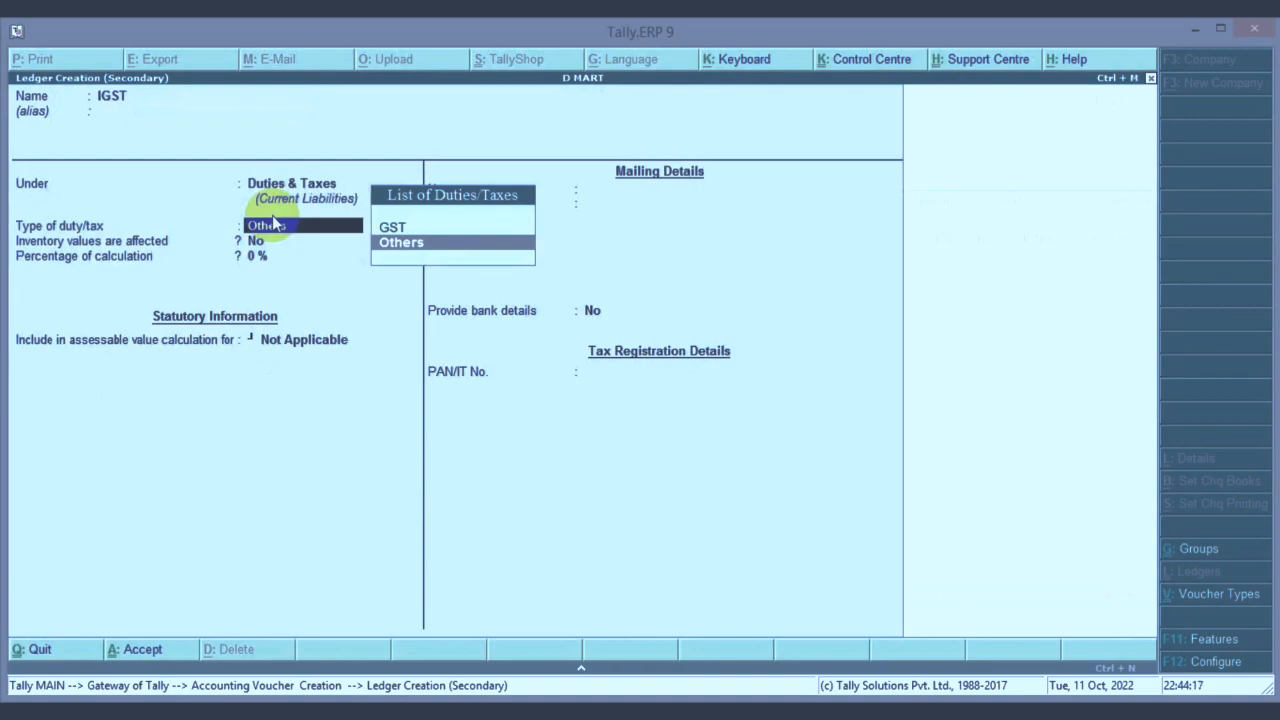
Step: Set the IGST ledger to duty type GST, tax type Integrated Tax, 0% calculation and no rounding method, and save it into the voucher
{"action": "key", "text": "Up"}
{"action": "key", "text": "Return"}
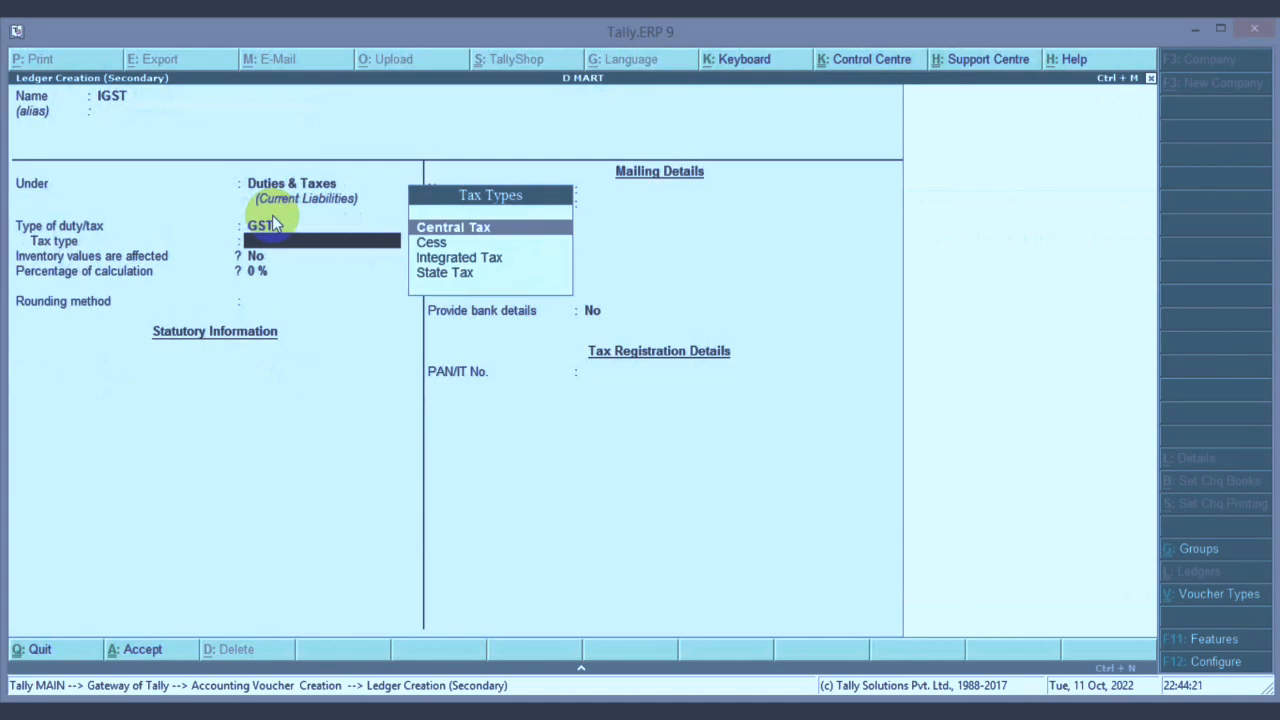
{"action": "key", "text": "Down"}
{"action": "key", "text": "Down"}
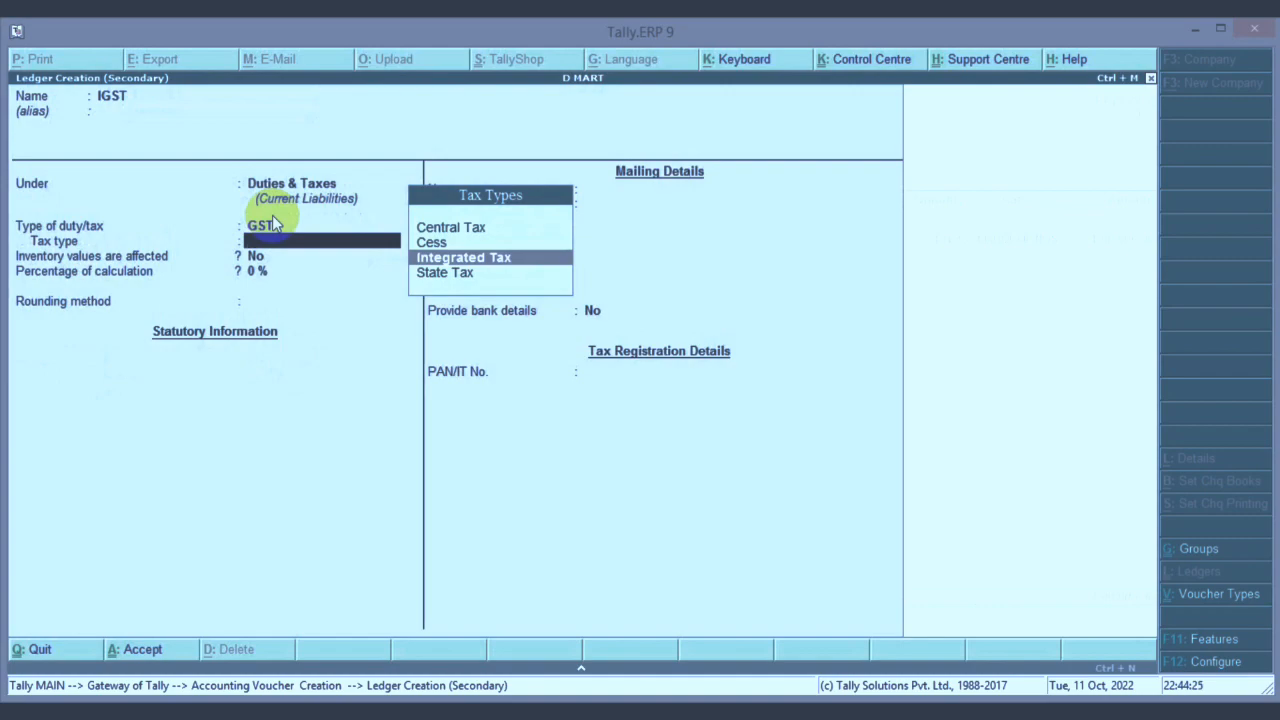
{"action": "key", "text": "Return"}
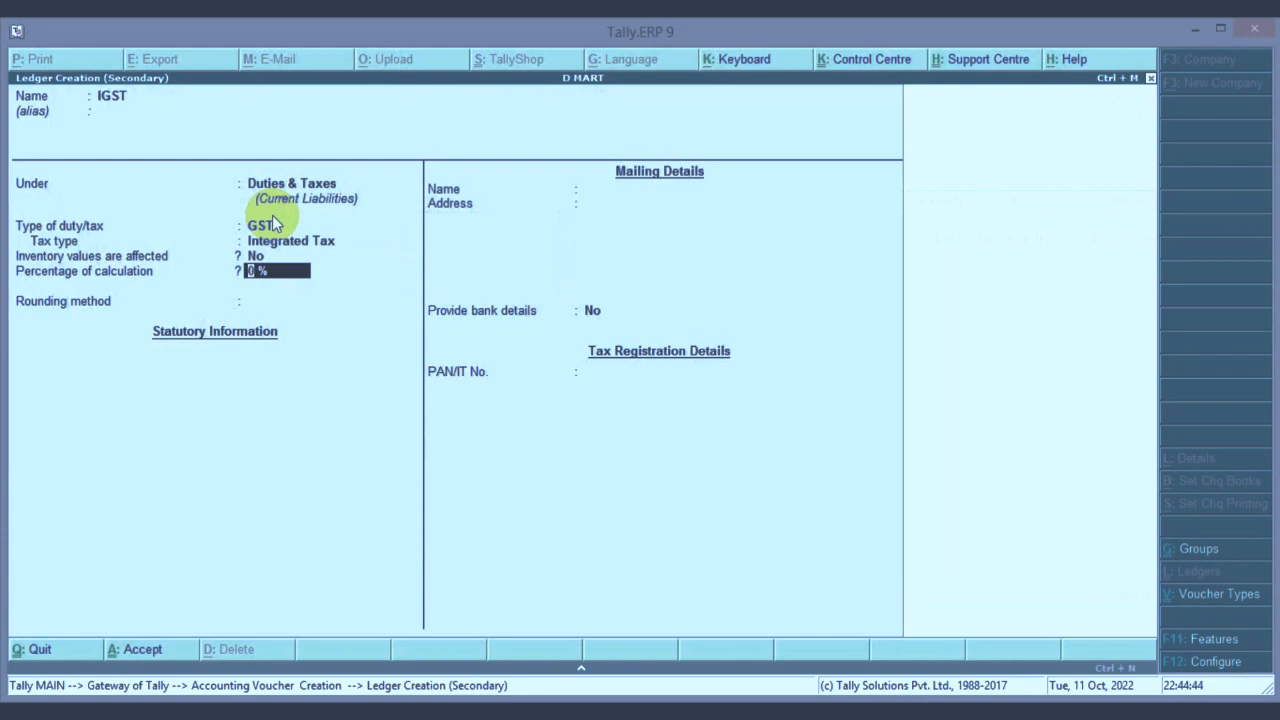
{"action": "key", "text": "Return"}
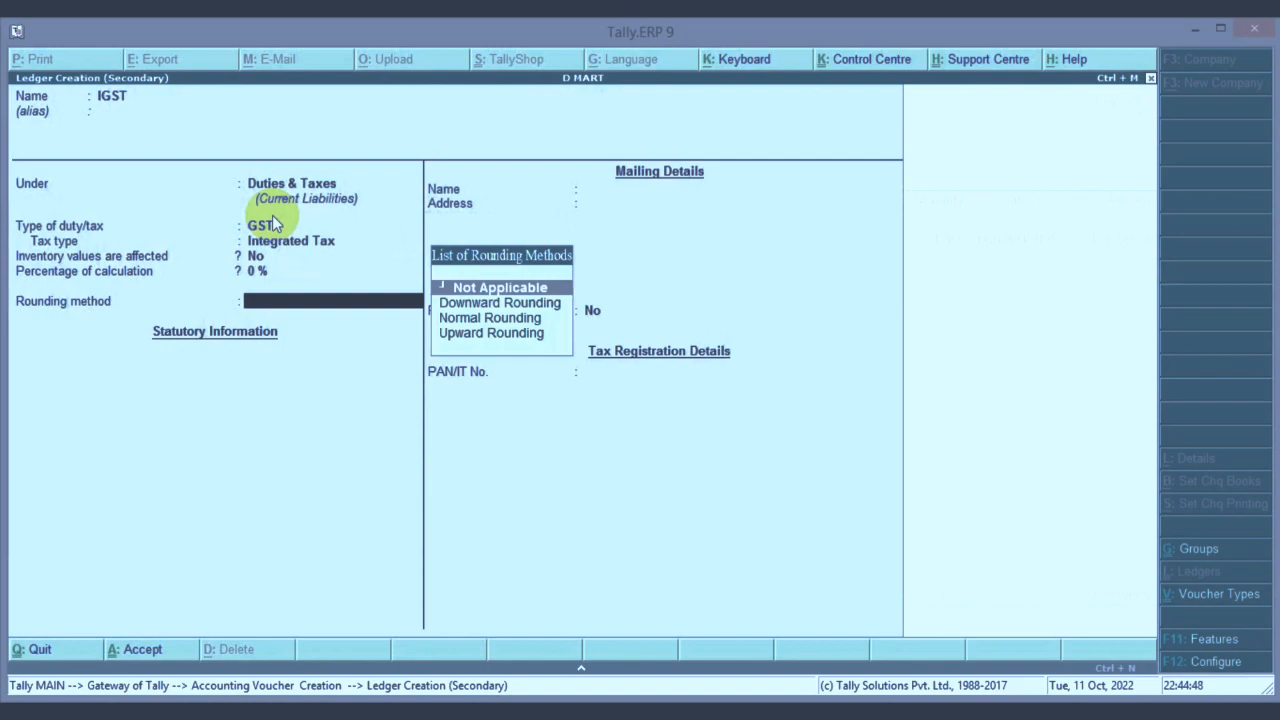
{"action": "key", "text": "Return"}
{"action": "key", "text": "Return"}
{"action": "left_click", "coordinate": [272, 217]}
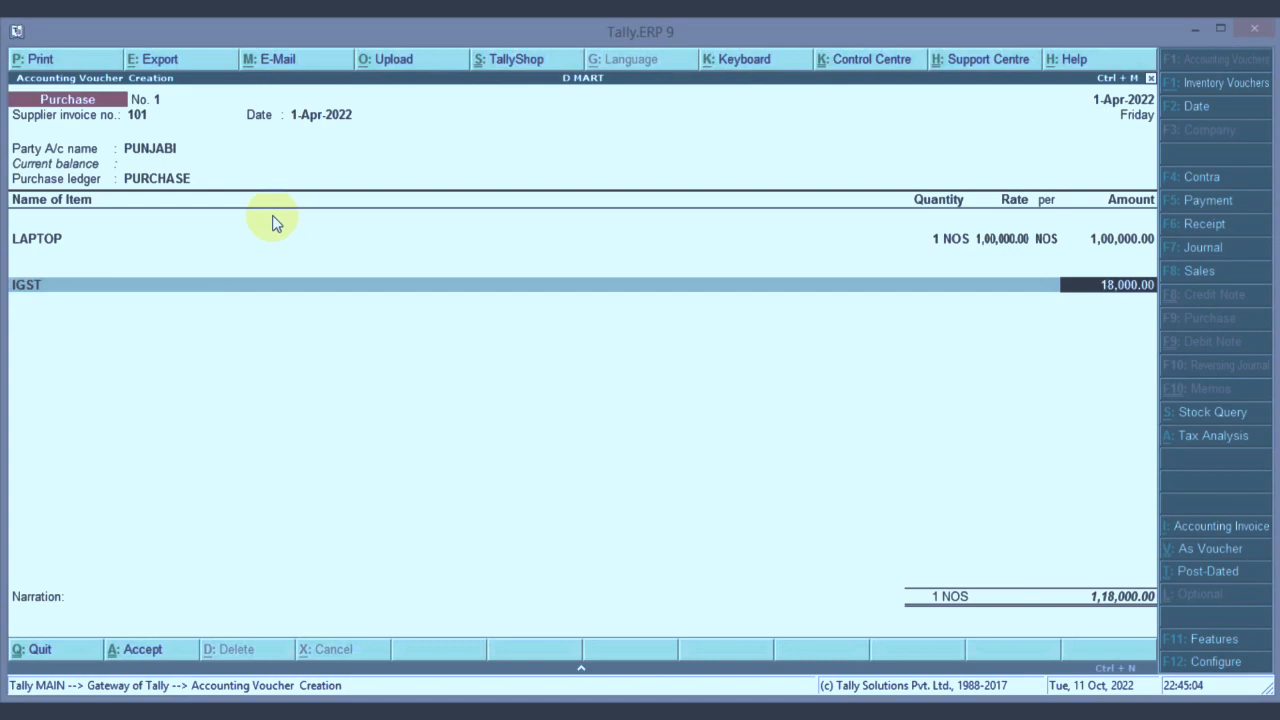
Step: Keep the calculated IGST amount, leave the narration blank, and accept the purchase voucher
{"action": "key", "text": "Return"}
{"action": "key", "text": "Return"}
{"action": "key", "text": "Return"}
{"action": "key", "text": "Return"}
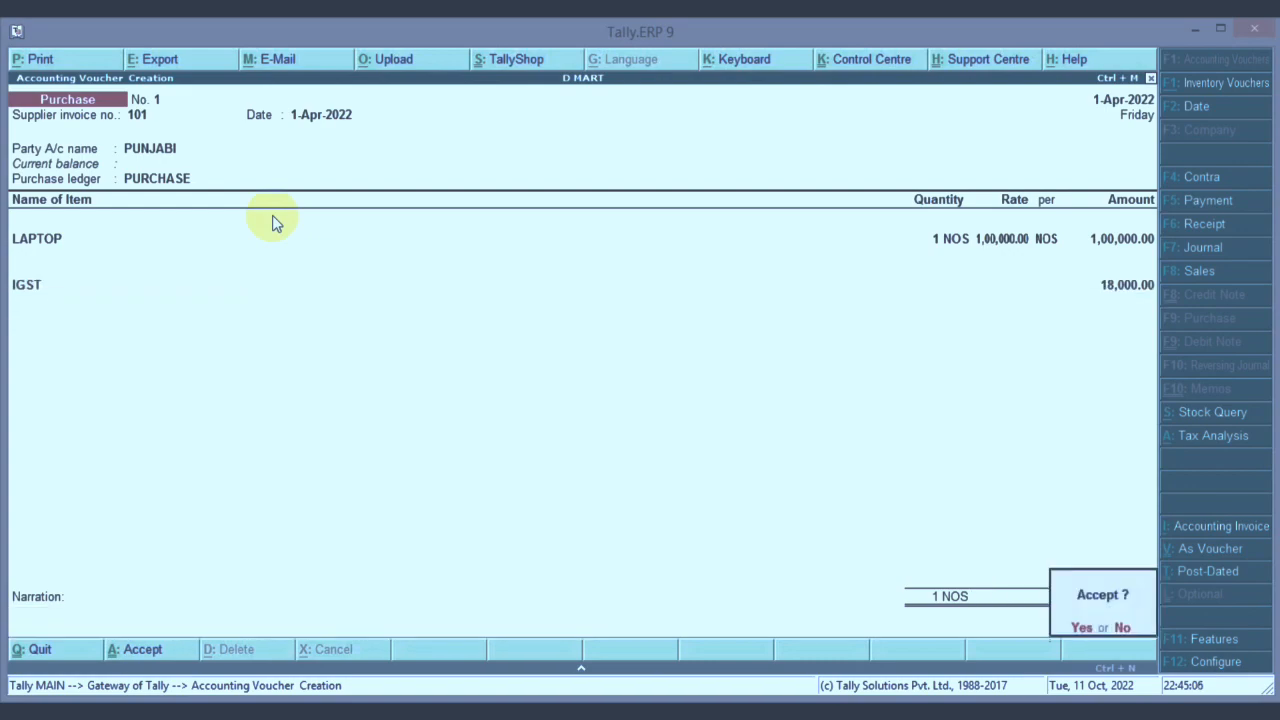
{"action": "left_click", "coordinate": [272, 215]}
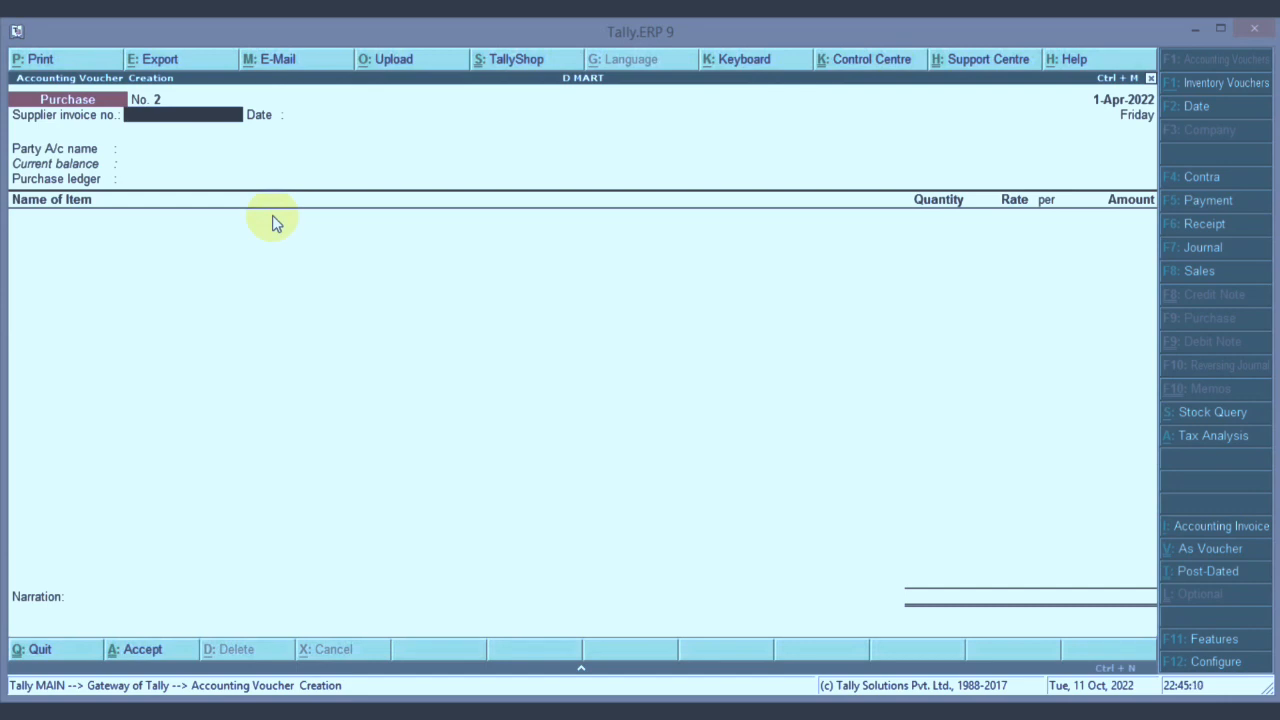
Step: Start a sales voucher without a reference number and choose Cash as the party account
{"action": "key", "text": "F8"}
{"action": "key", "text": "Return"}
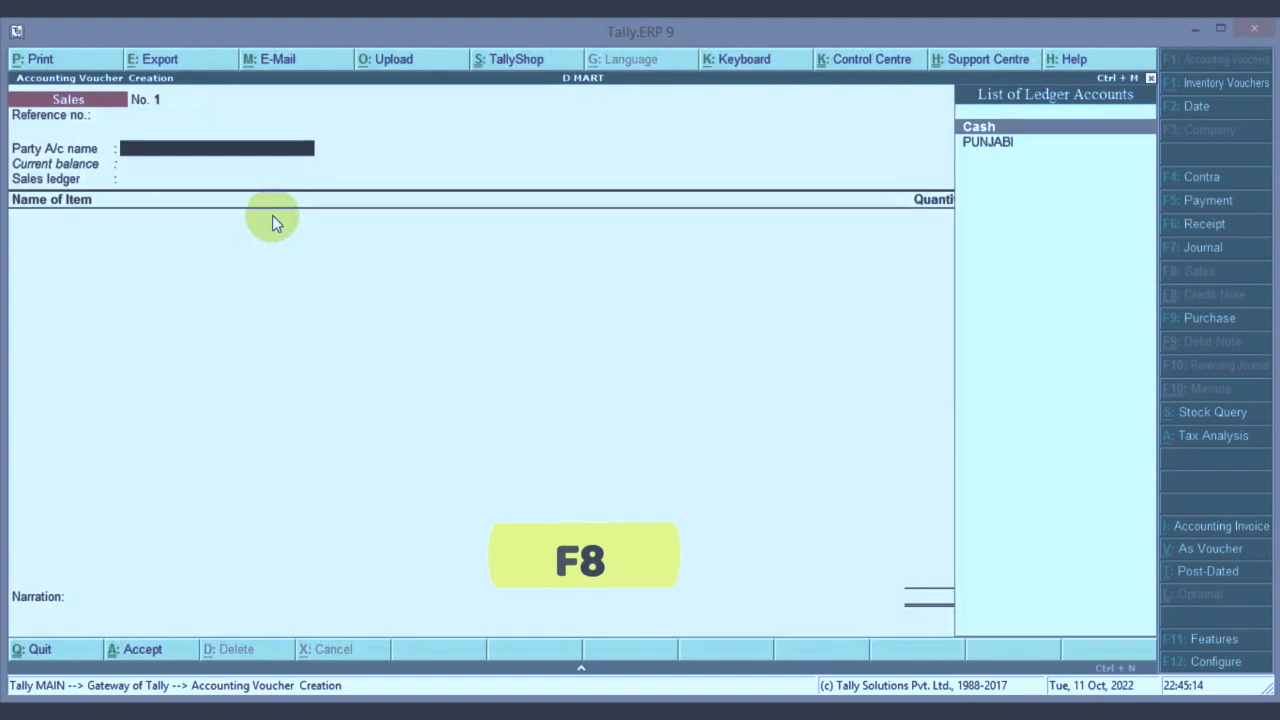
{"action": "key", "text": "Return"}
Step: Leave the despatch and order details blank, keeping Cash as the buyer and India as the country
{"action": "key", "text": "Return"}
{"action": "key", "text": "Return"}
{"action": "key", "text": "Return"}
{"action": "key", "text": "Return"}
{"action": "key", "text": "Return"}
{"action": "key", "text": "Return"}
{"action": "key", "text": "Return"}
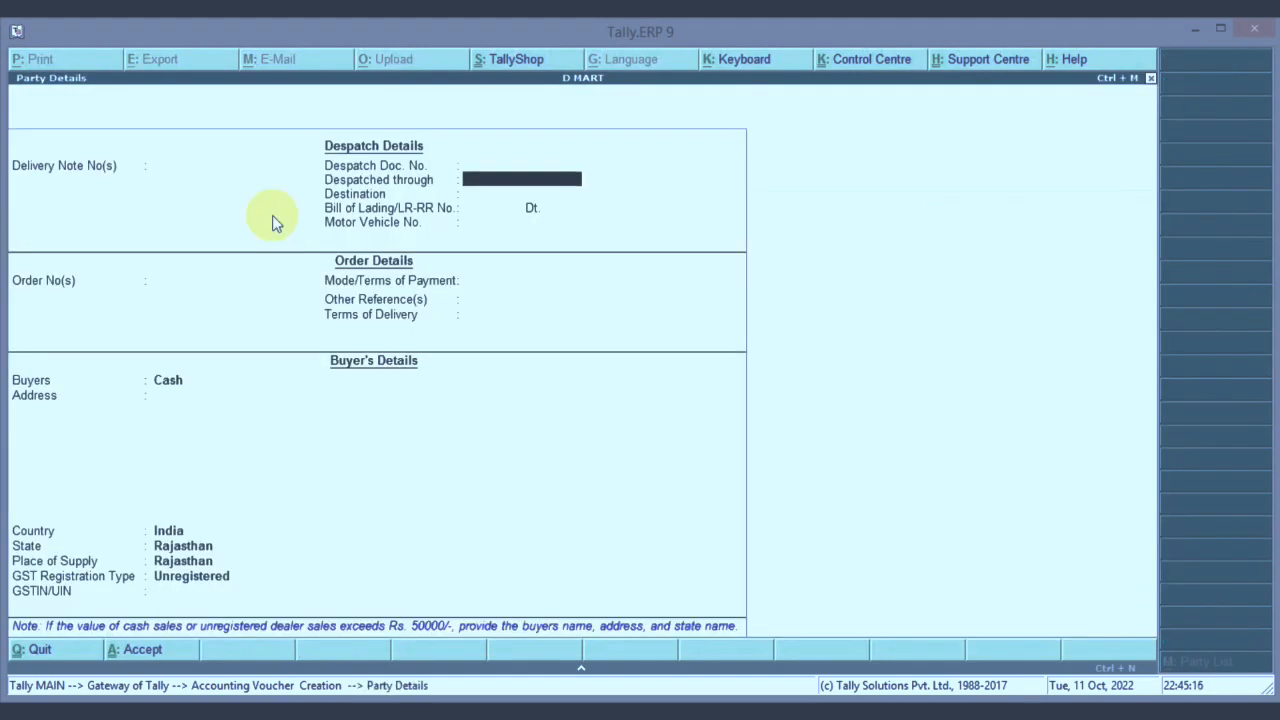
{"action": "key", "text": "Return"}
{"action": "key", "text": "Return"}
{"action": "key", "text": "Return"}
{"action": "key", "text": "Return"}
{"action": "key", "text": "Return"}
{"action": "key", "text": "Return"}
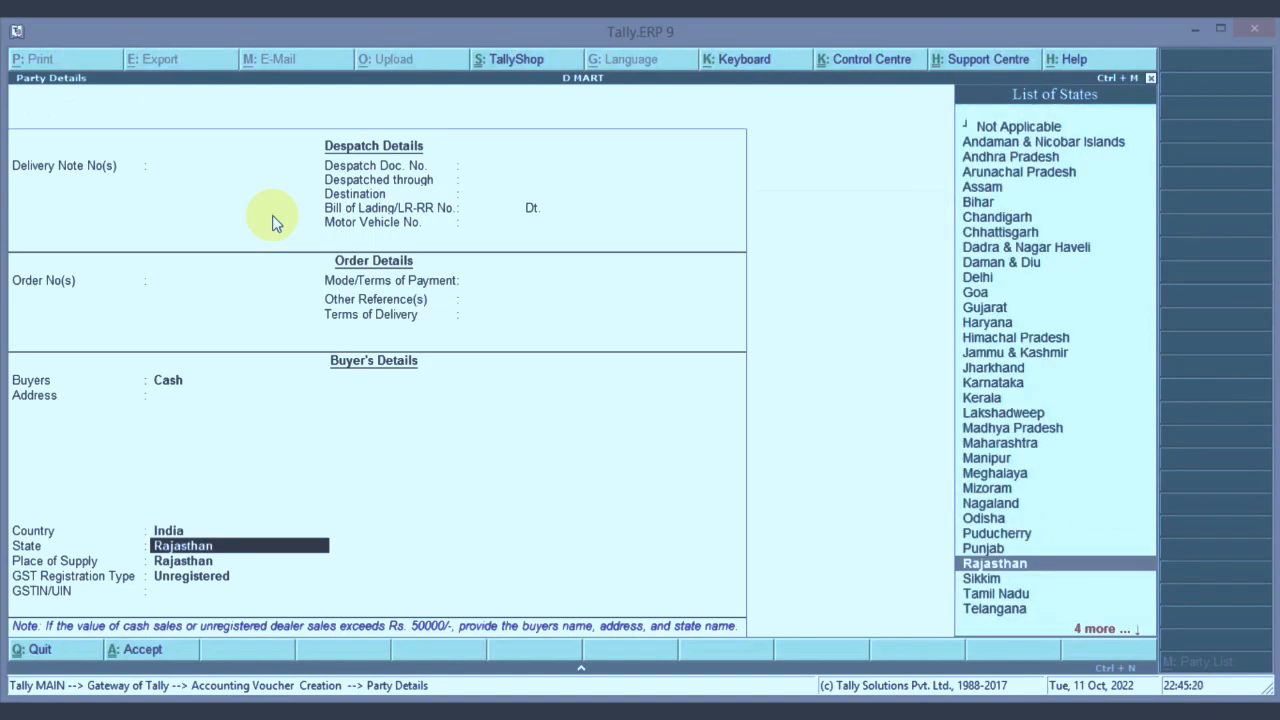
Step: Set the buyer's state and place of supply to Odisha and the GST registration type to Regular, and enter the buyer's GSTIN
{"action": "key", "text": "Up"}
{"action": "key", "text": "Up"}
{"action": "key", "text": "Up"}
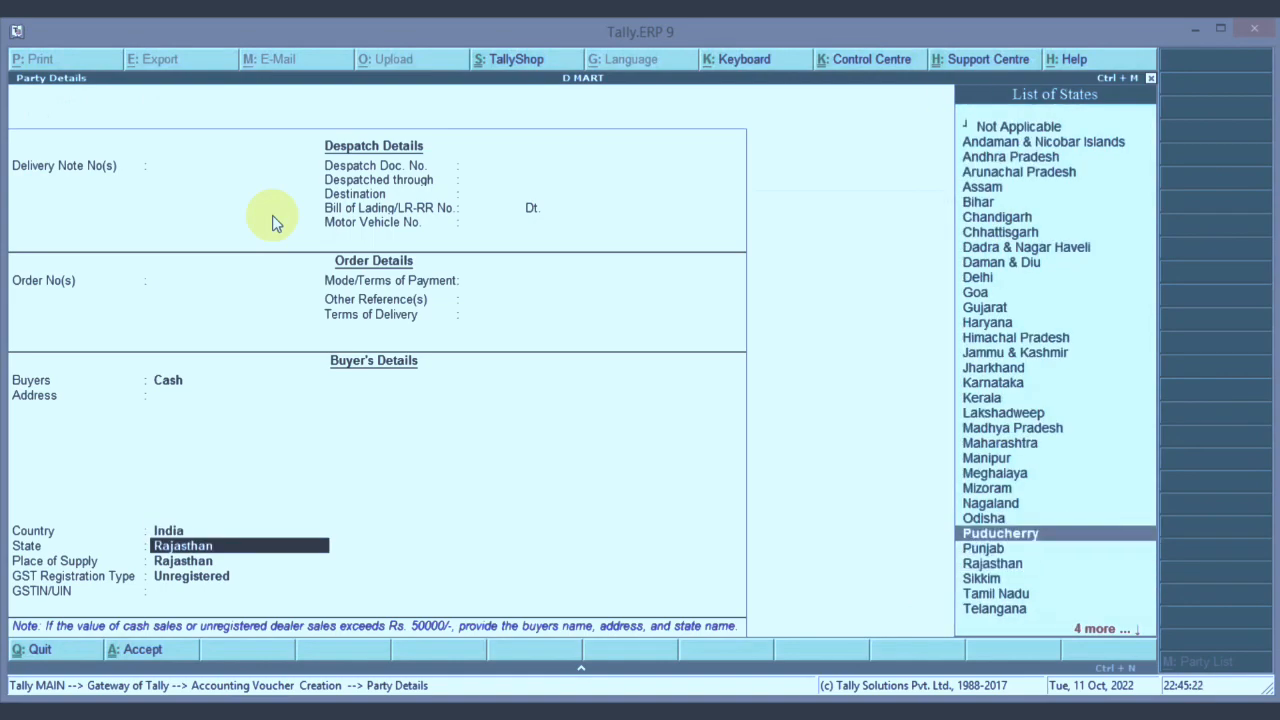
{"action": "key", "text": "Return"}
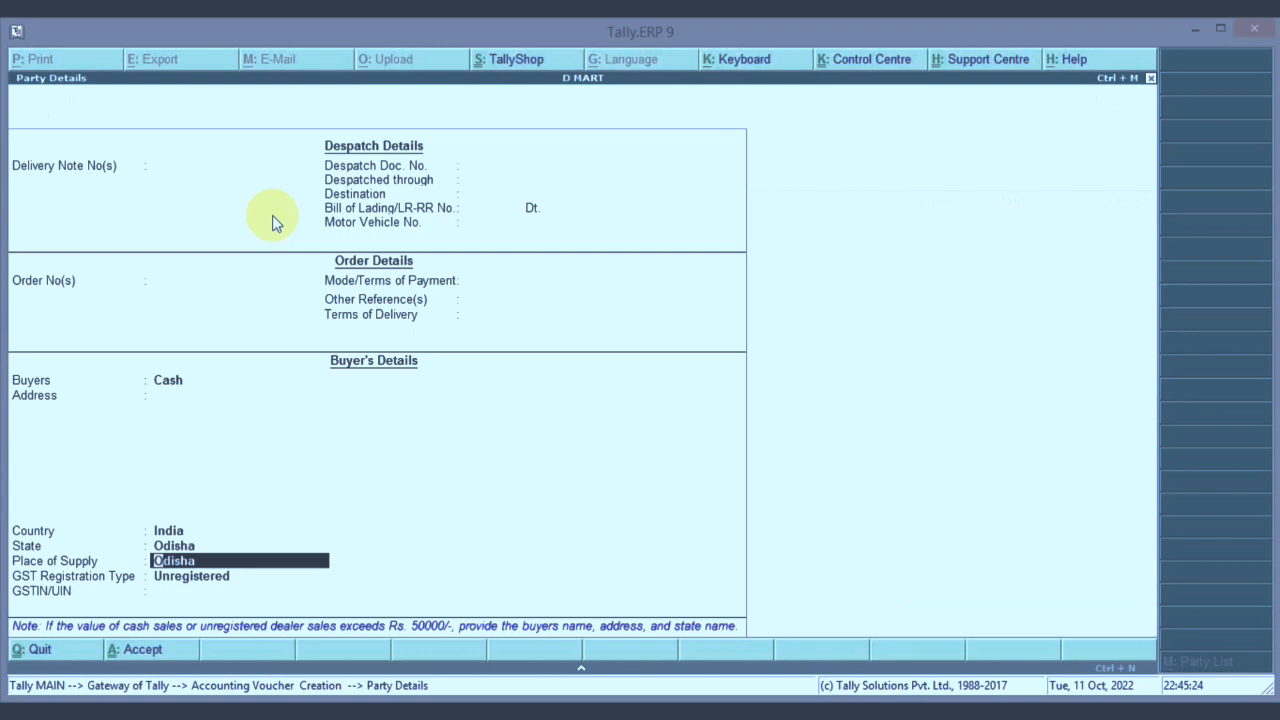
{"action": "key", "text": "Return"}
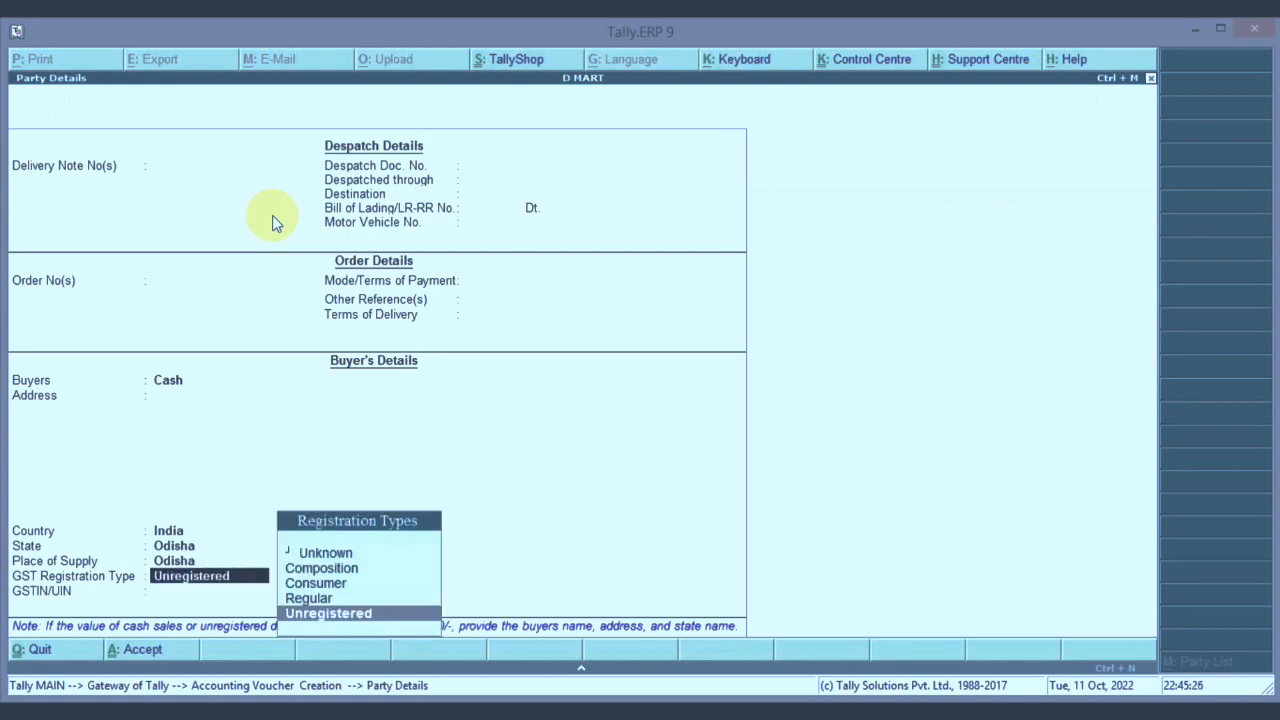
{"action": "key", "text": "Up"}
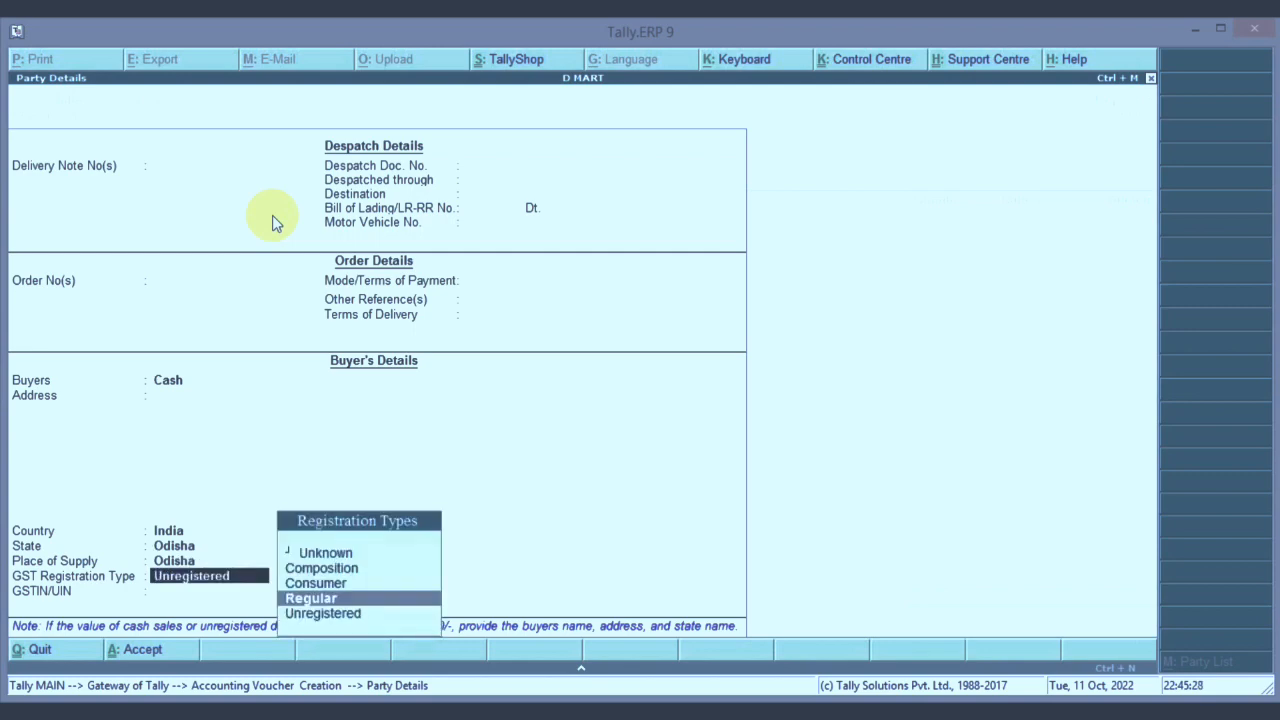
{"action": "key", "text": "Return"}
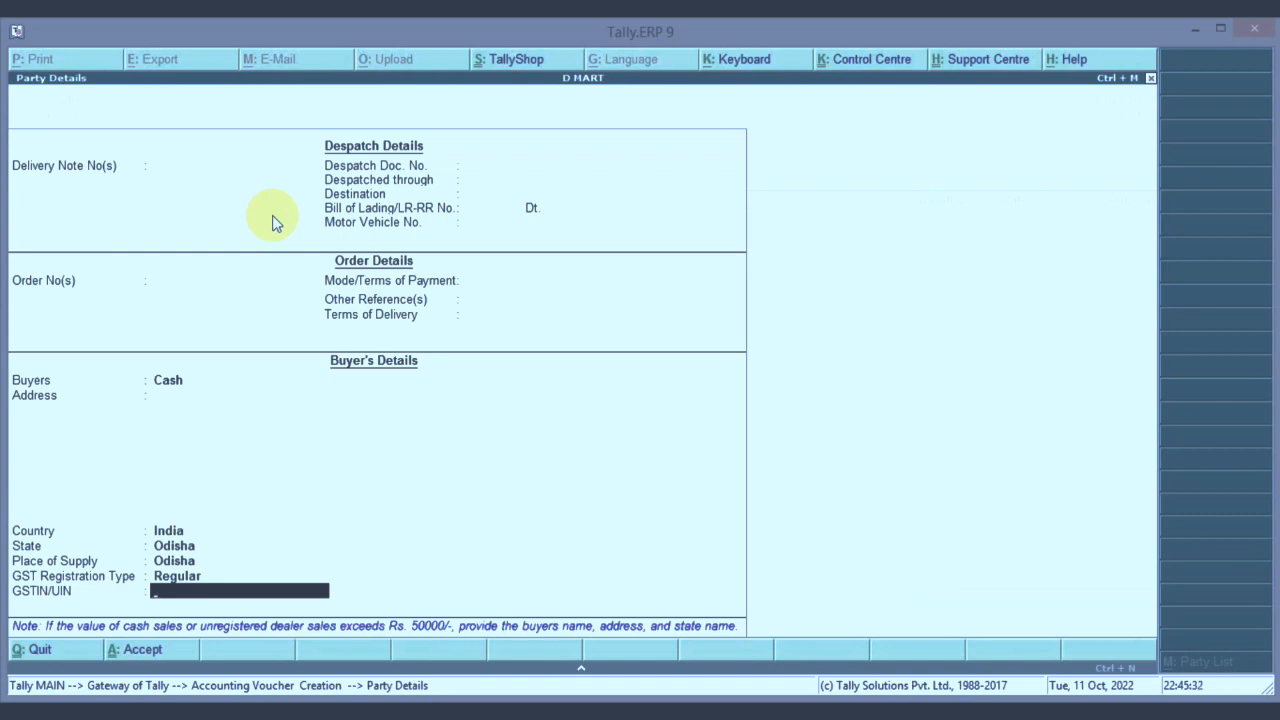
{"action": "type", "text": "33333333"}
{"action": "key", "text": "Return"}
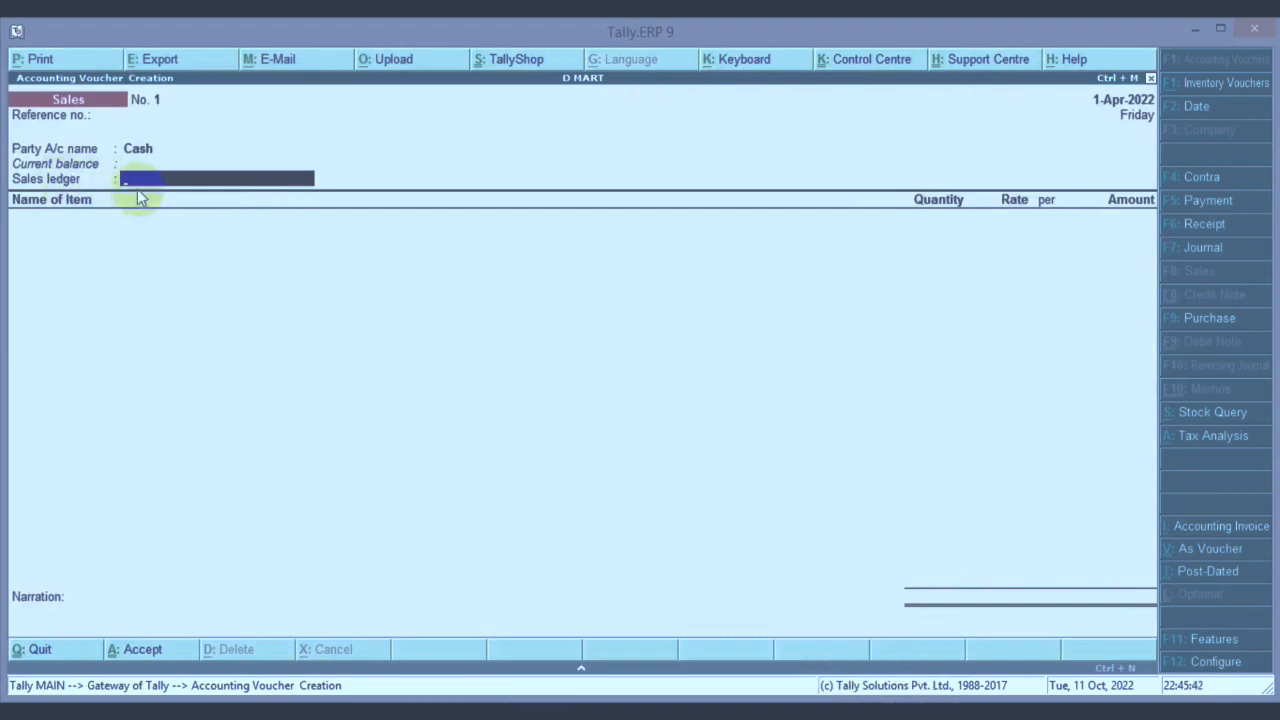
Step: Create a new ledger named SALES under Sales Accounts, keeping inventory values affected as Yes
{"action": "key", "text": "alt+c"}
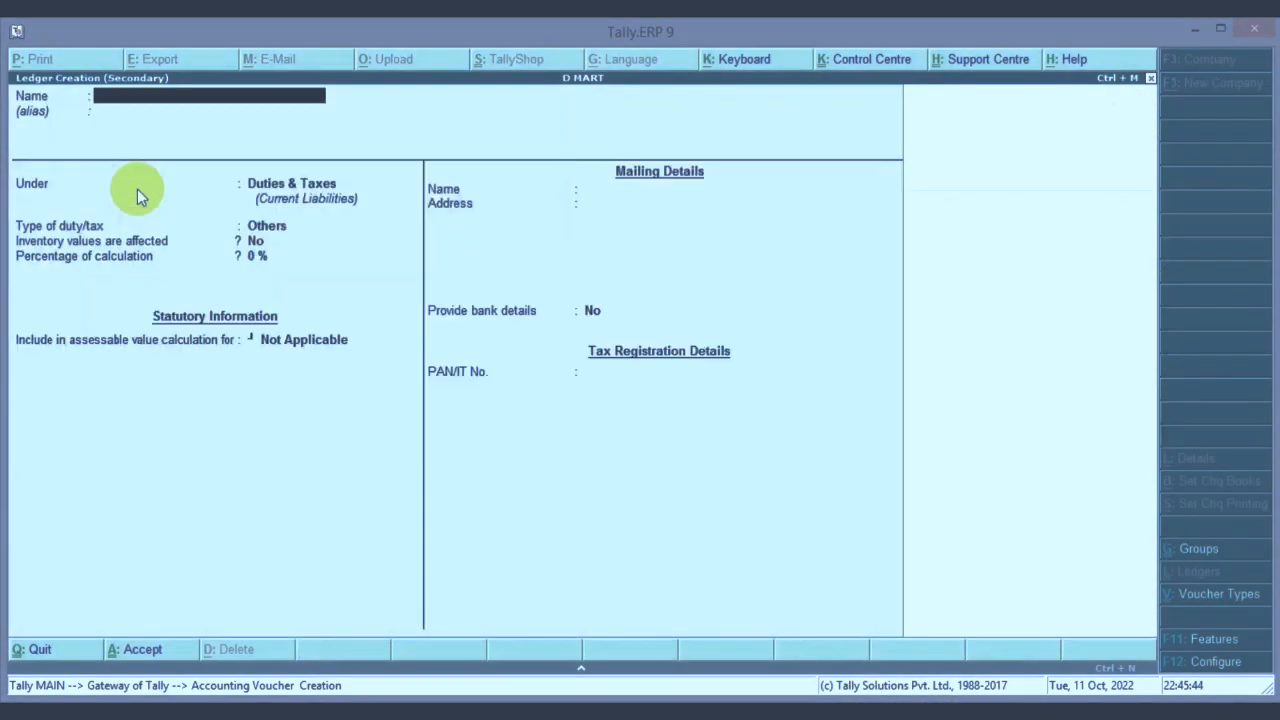
{"action": "type", "text": "SALES"}
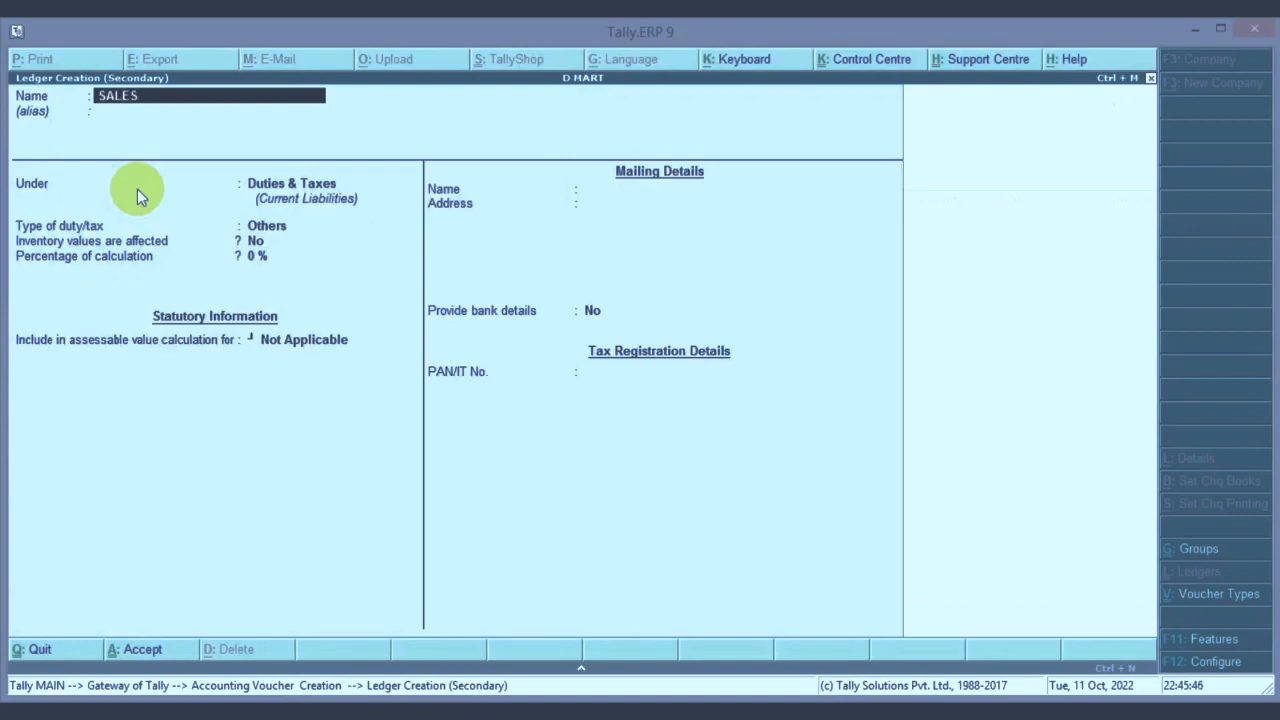
{"action": "key", "text": "Return"}
{"action": "key", "text": "Return"}
{"action": "type", "text": "SA"}
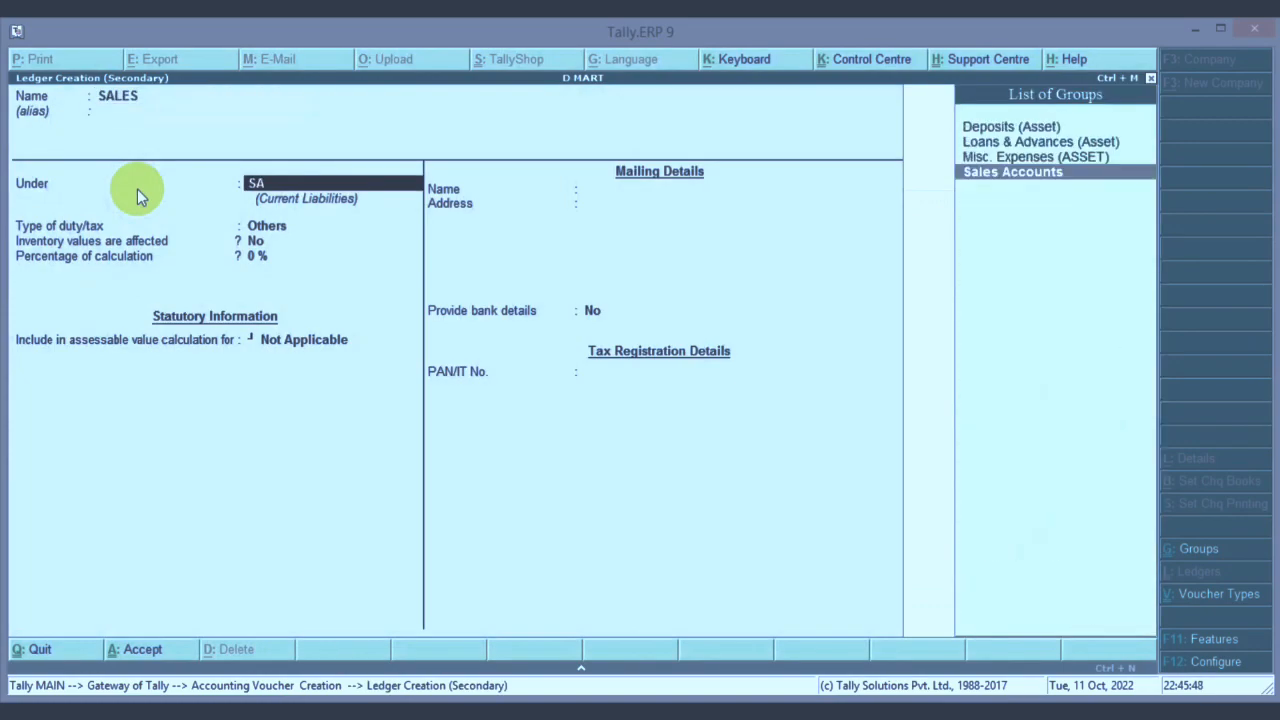
{"action": "type", "text": "L"}
{"action": "key", "text": "Return"}
{"action": "key", "text": "Return"}
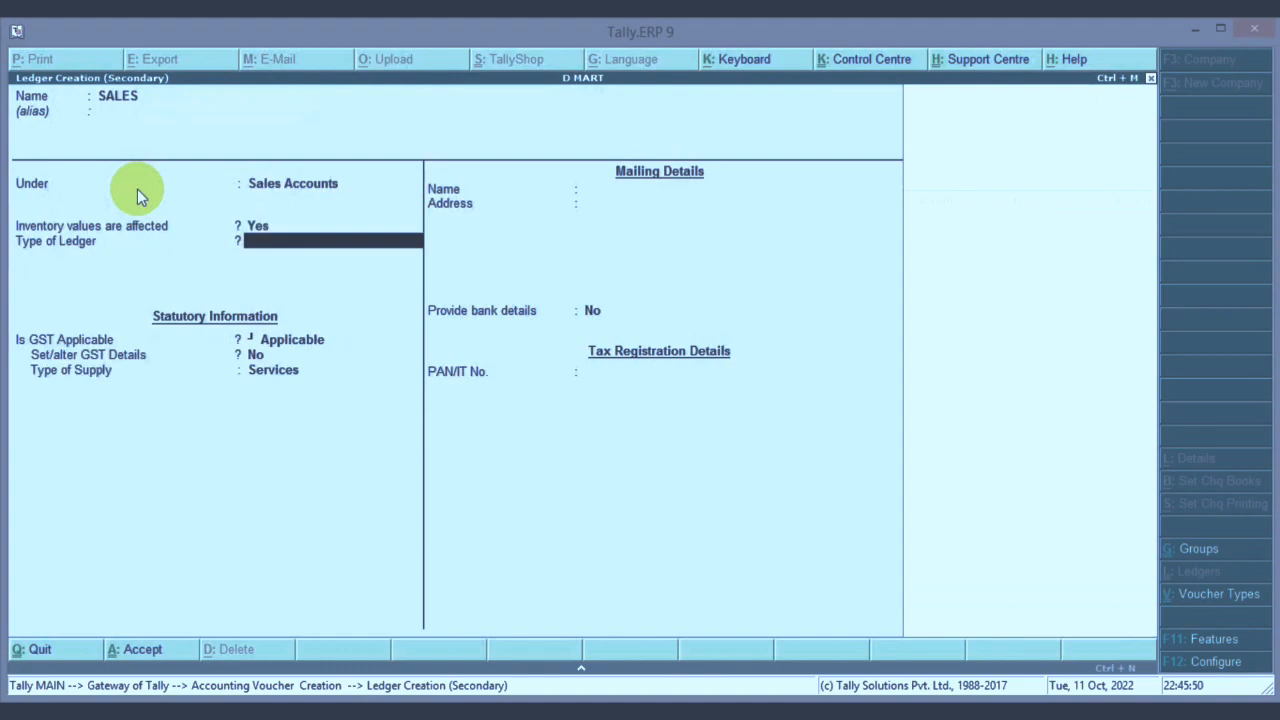
Step: Enable setting GST details for the SALES ledger, keeping the nature of transaction as Not Applicable and taxability as Unknown
{"action": "key", "text": "Return"}
{"action": "key", "text": "Return"}
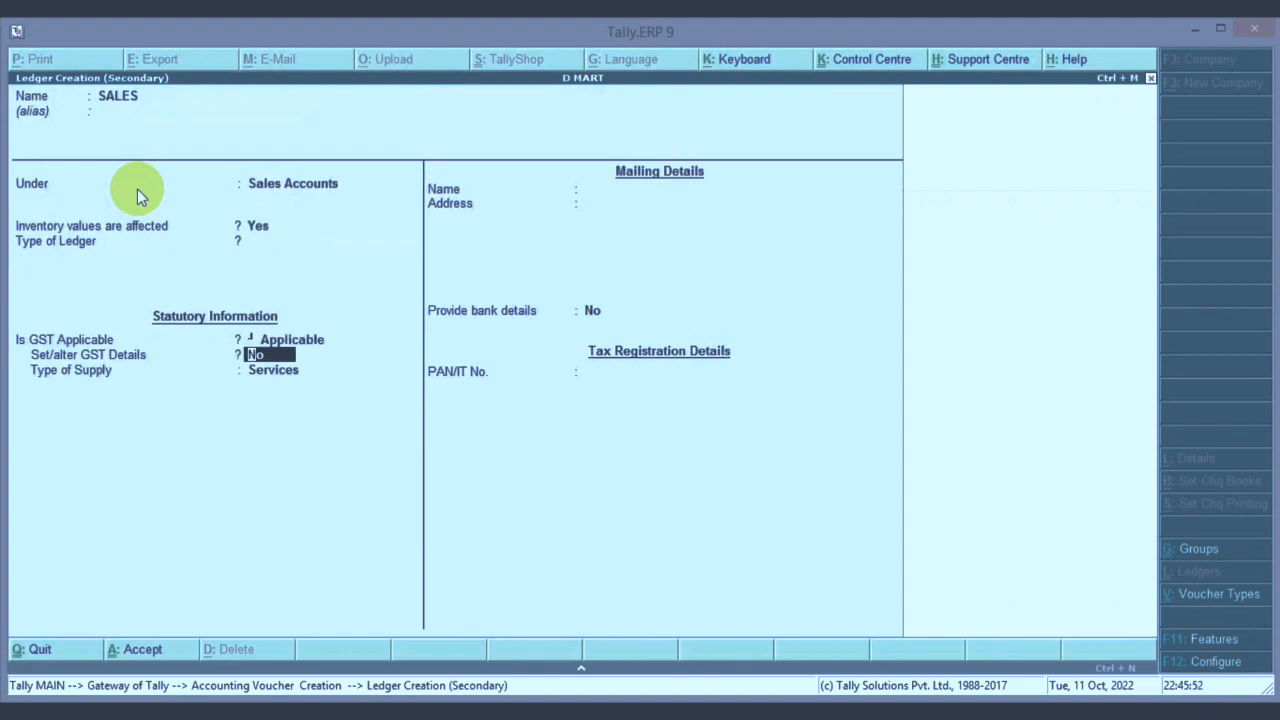
{"action": "type", "text": "y"}
{"action": "key", "text": "Return"}
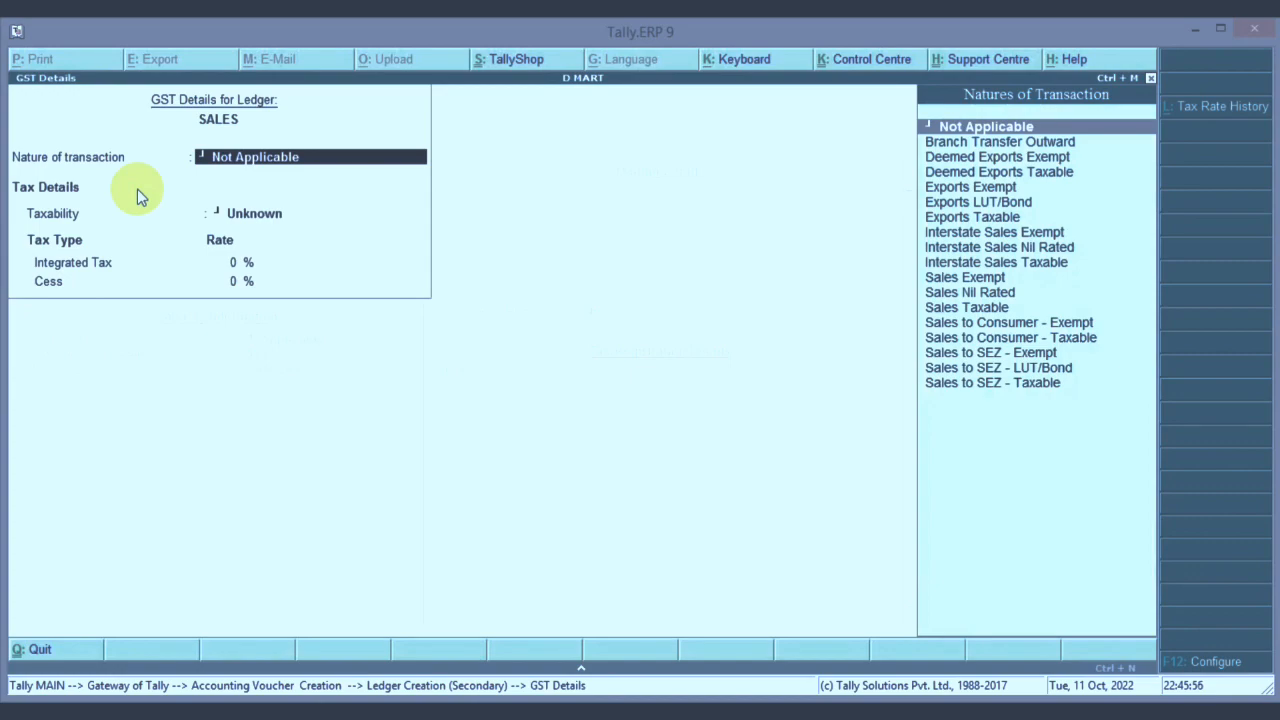
{"action": "key", "text": "Return"}
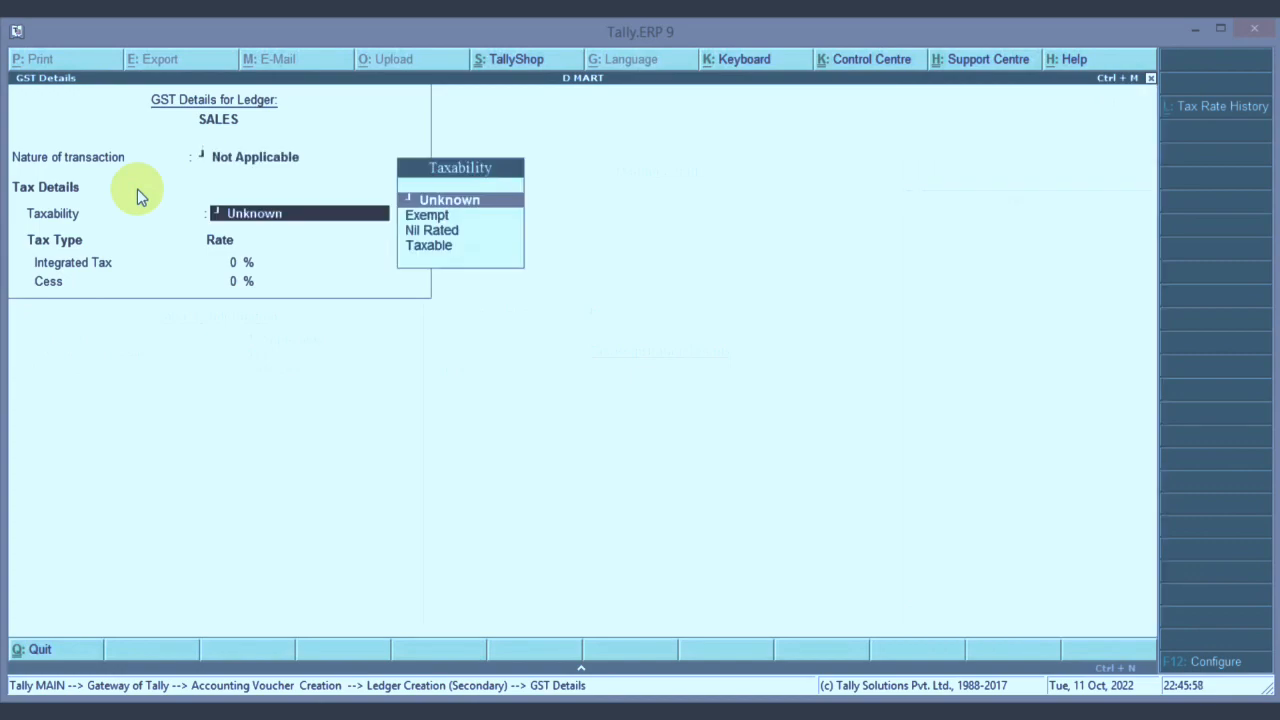
{"action": "key", "text": "Return"}
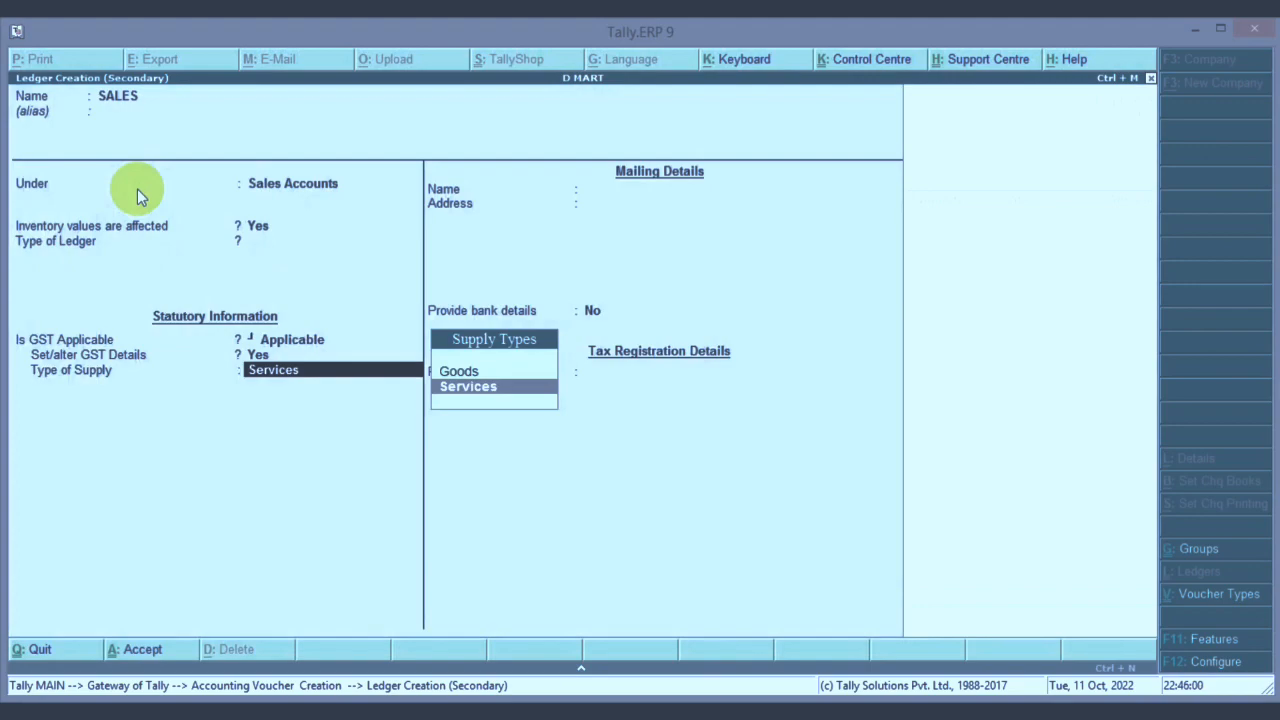
Step: Set the SALES ledger's type of supply to Goods and save the ledger for use in the voucher
{"action": "key", "text": "Up"}
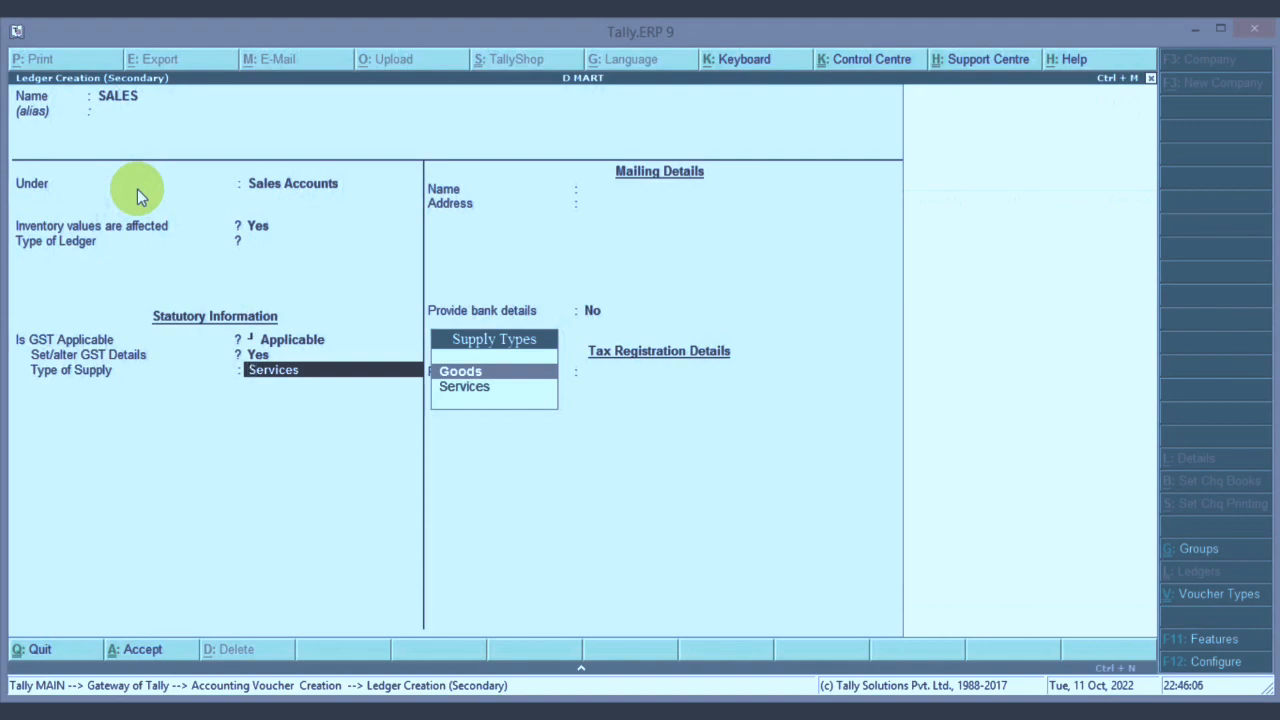
{"action": "key", "text": "Return"}
{"action": "left_click", "coordinate": [136, 188]}
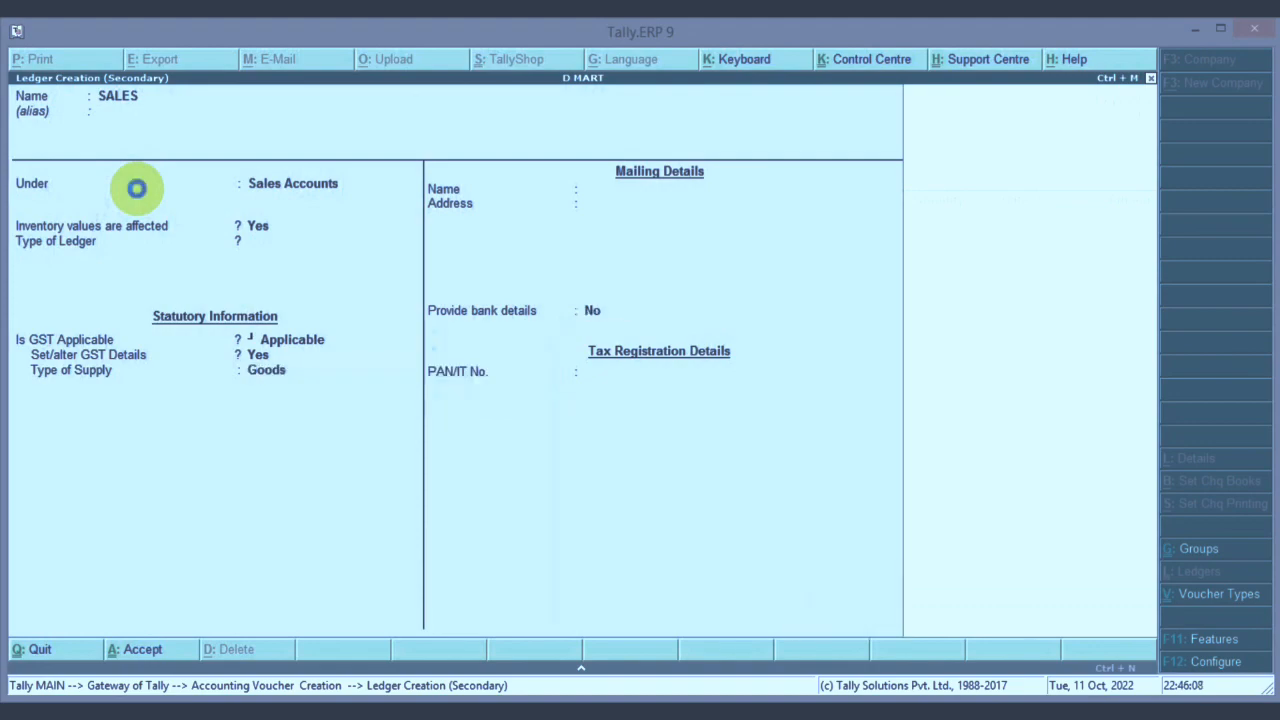
{"action": "key", "text": "ctrl+a"}
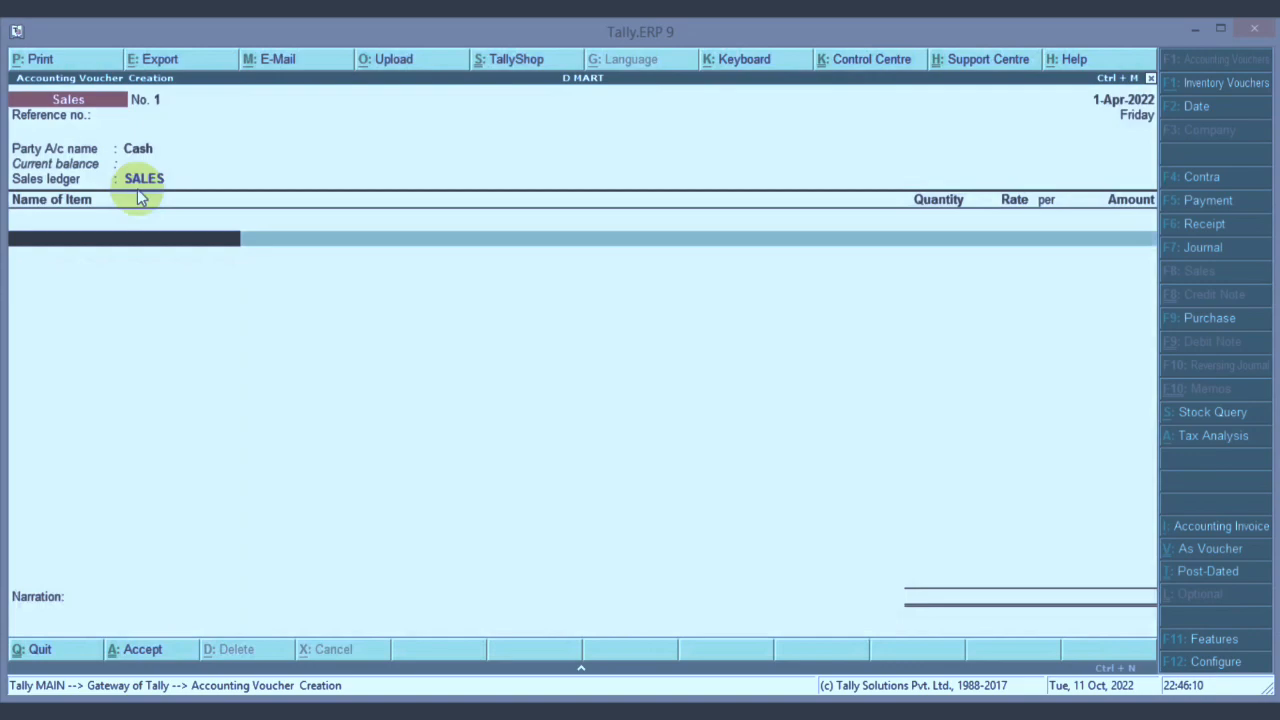
Step: Add the LAPTOP item to the sales voucher with a quantity of 1 NOS at a rate of 1,20,000
{"action": "type", "text": "L"}
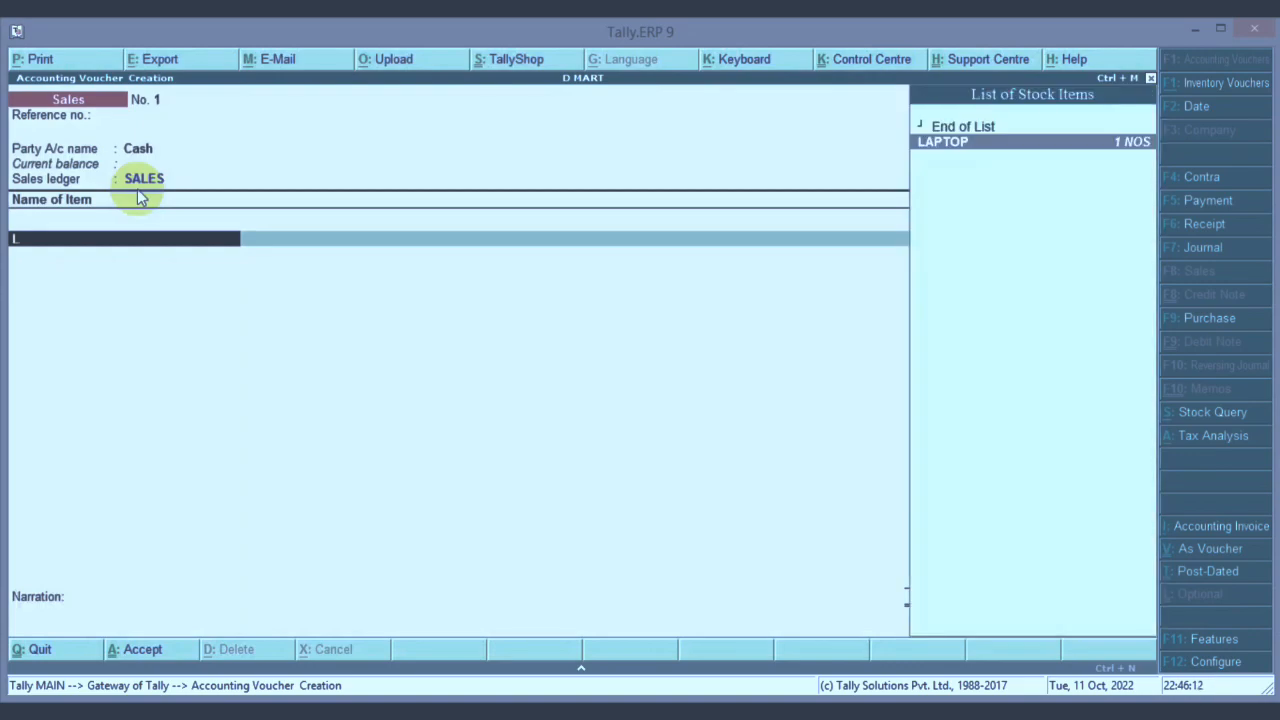
{"action": "key", "text": "Return"}
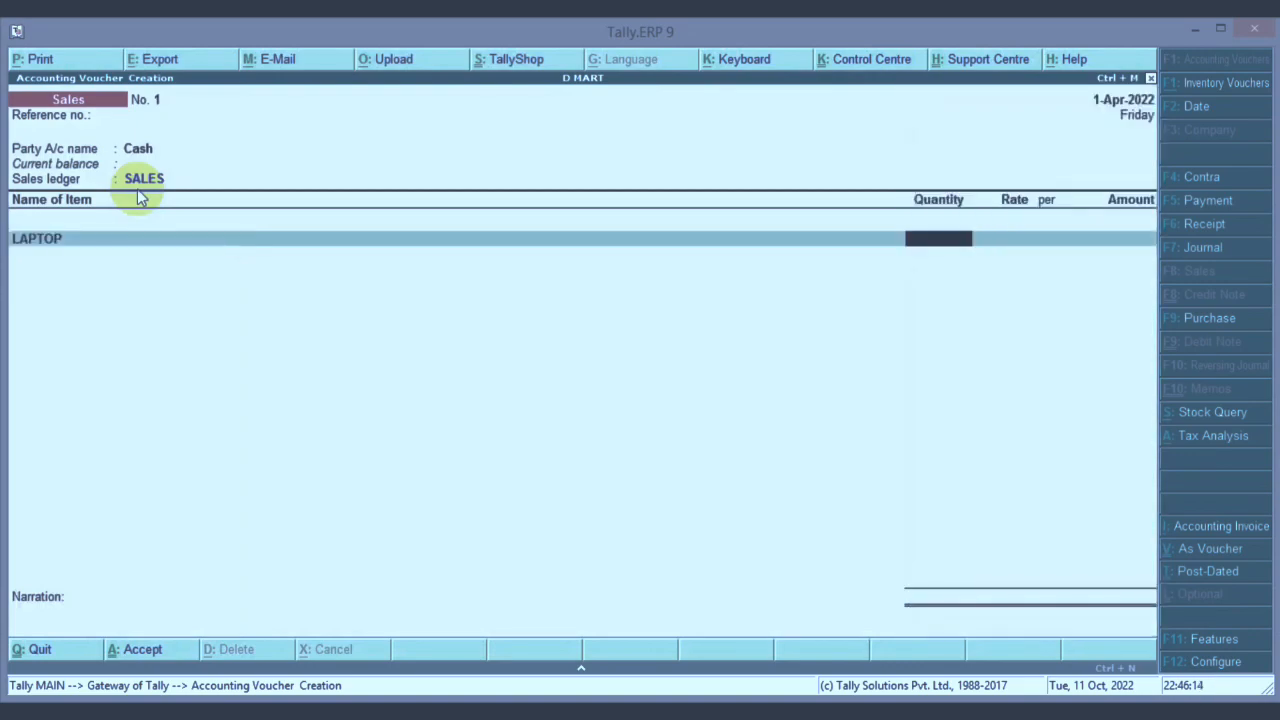
{"action": "key", "text": "Return"}
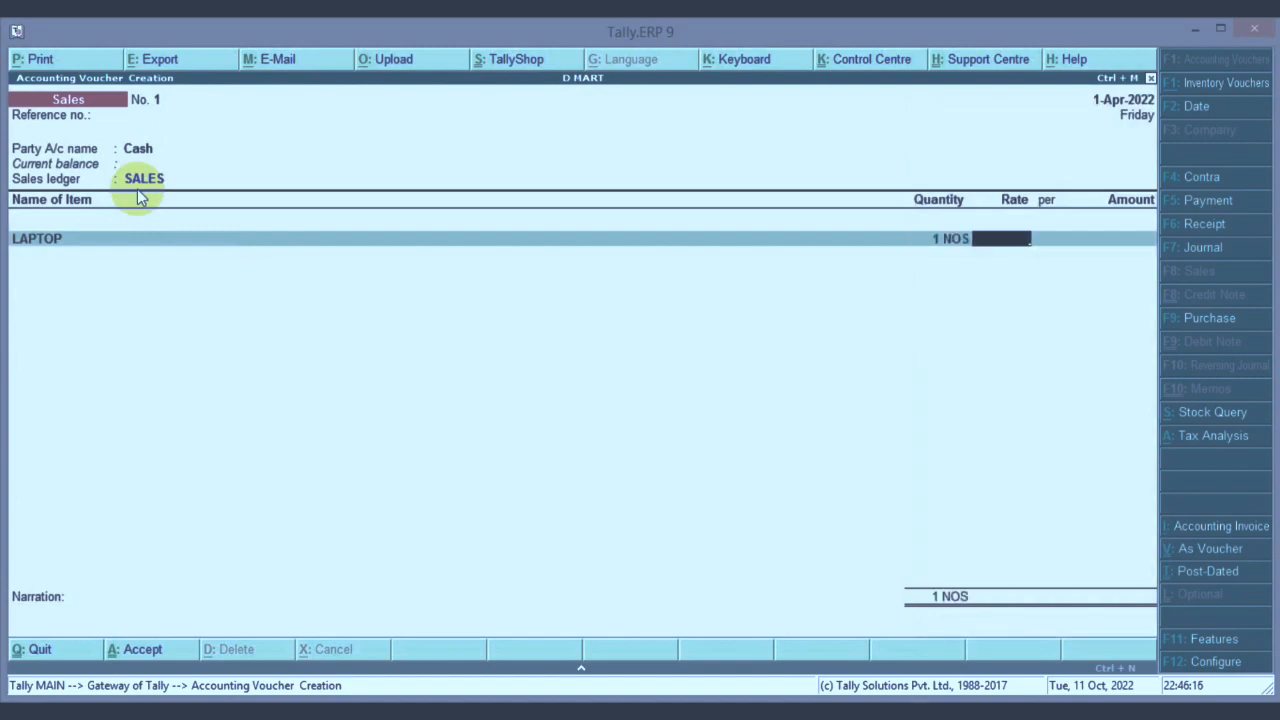
{"action": "type", "text": "1,20,00"}
{"action": "type", "text": "0000"}
{"action": "key", "text": "Return"}
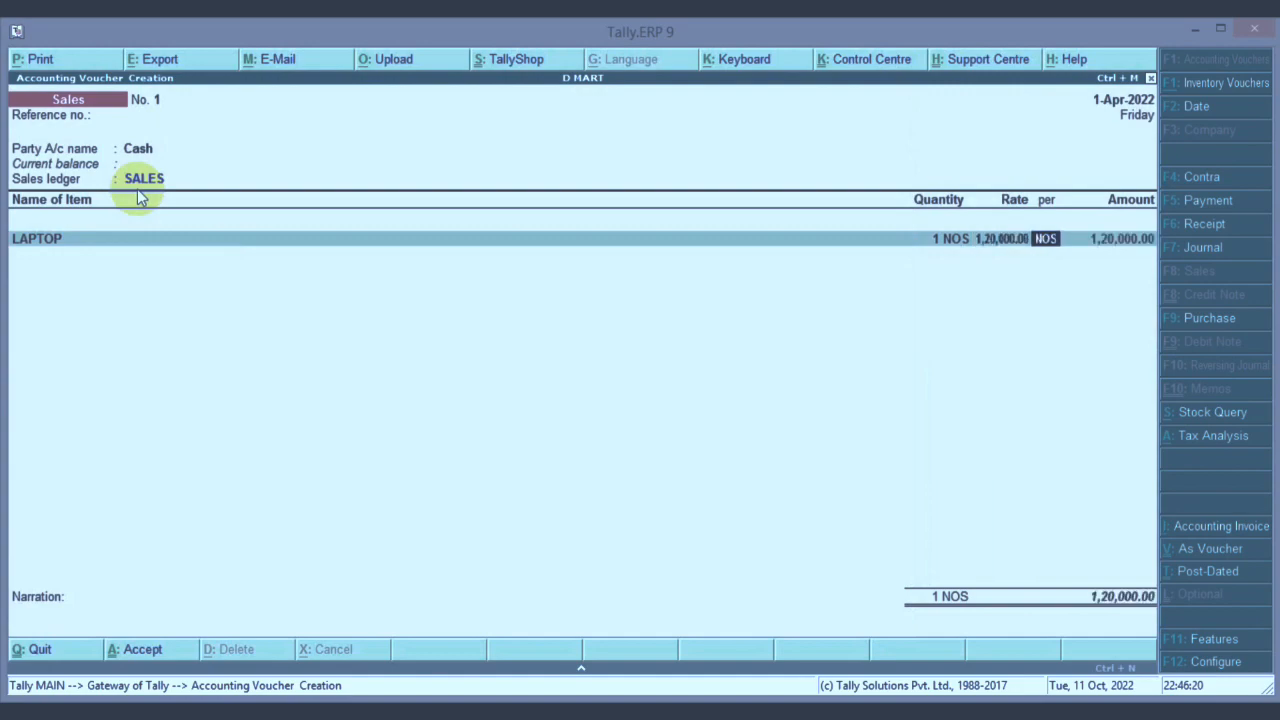
{"action": "key", "text": "Return"}
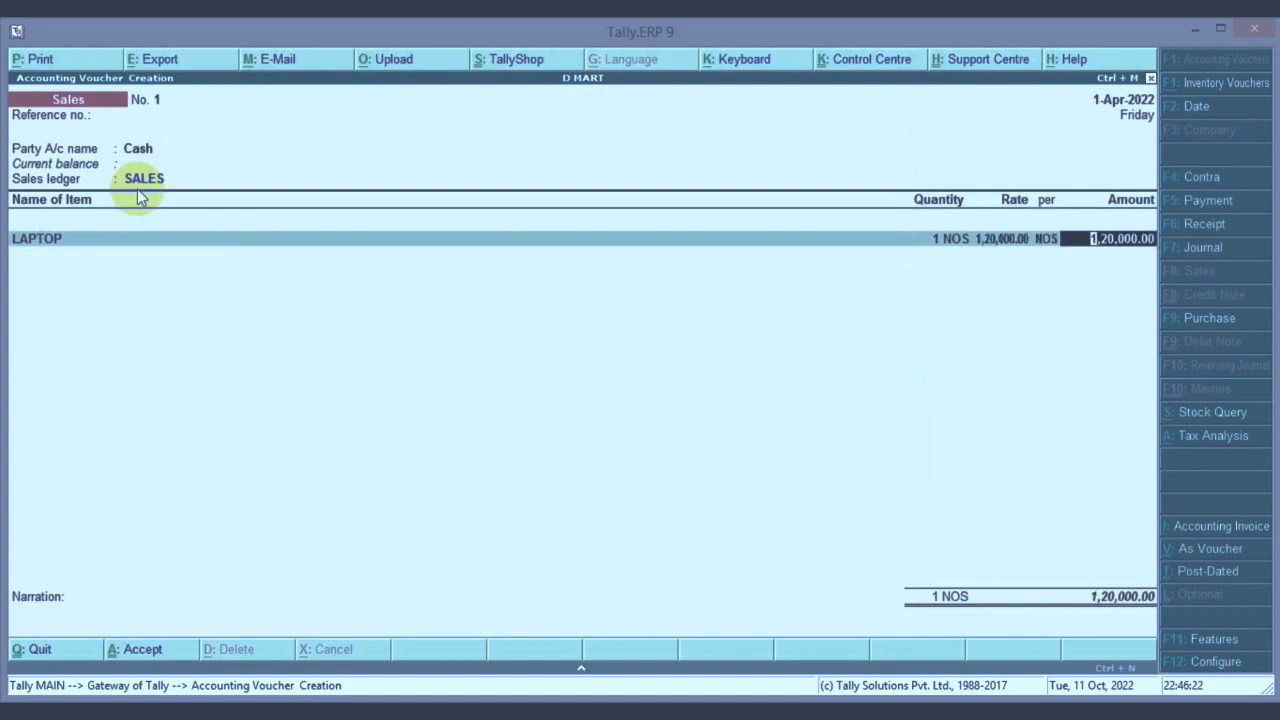
{"action": "key", "text": "Return"}
Step: Add the IGST ledger with its calculated amount, leave the narration blank, and accept the sales voucher
{"action": "key", "text": "Return"}
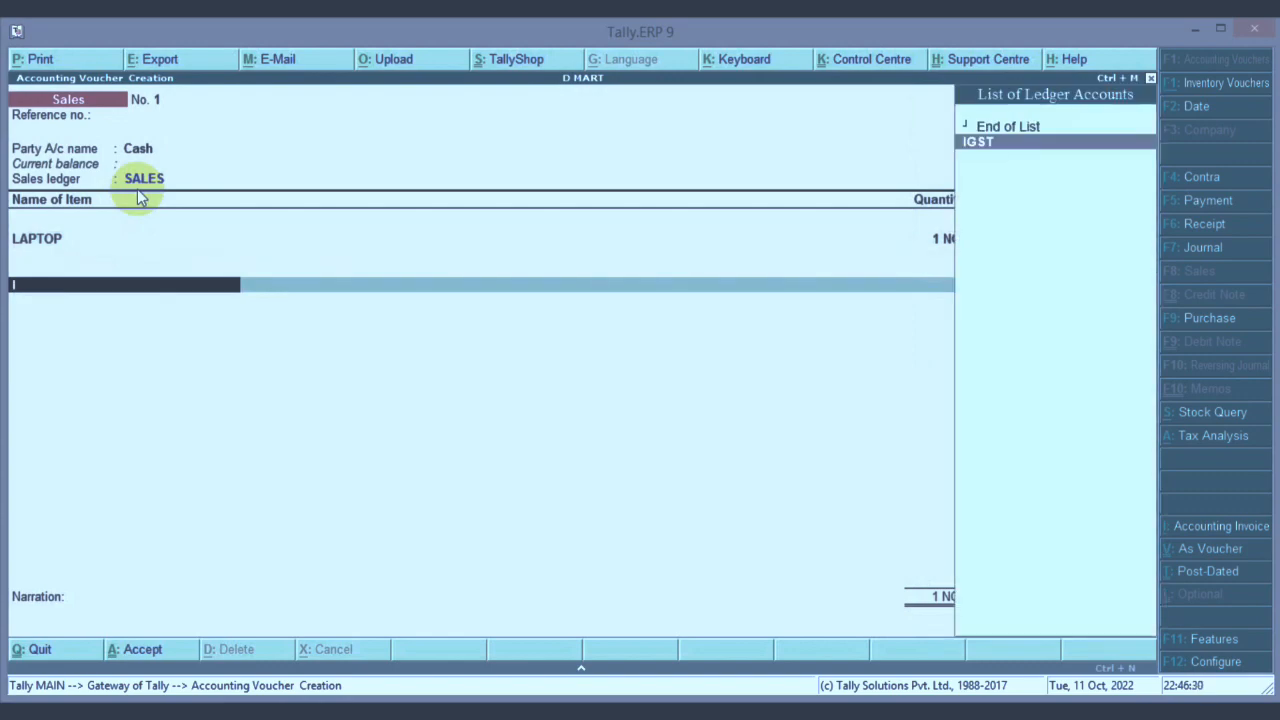
{"action": "key", "text": "Return"}
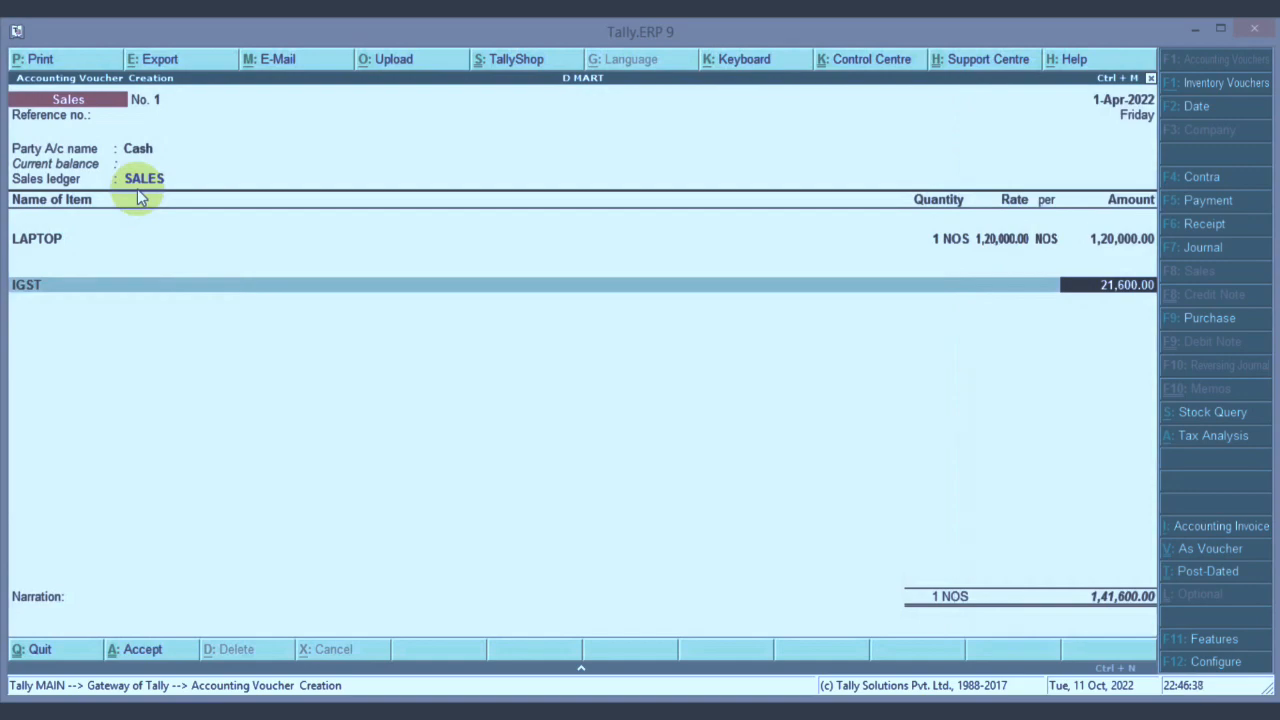
{"action": "key", "text": "Return"}
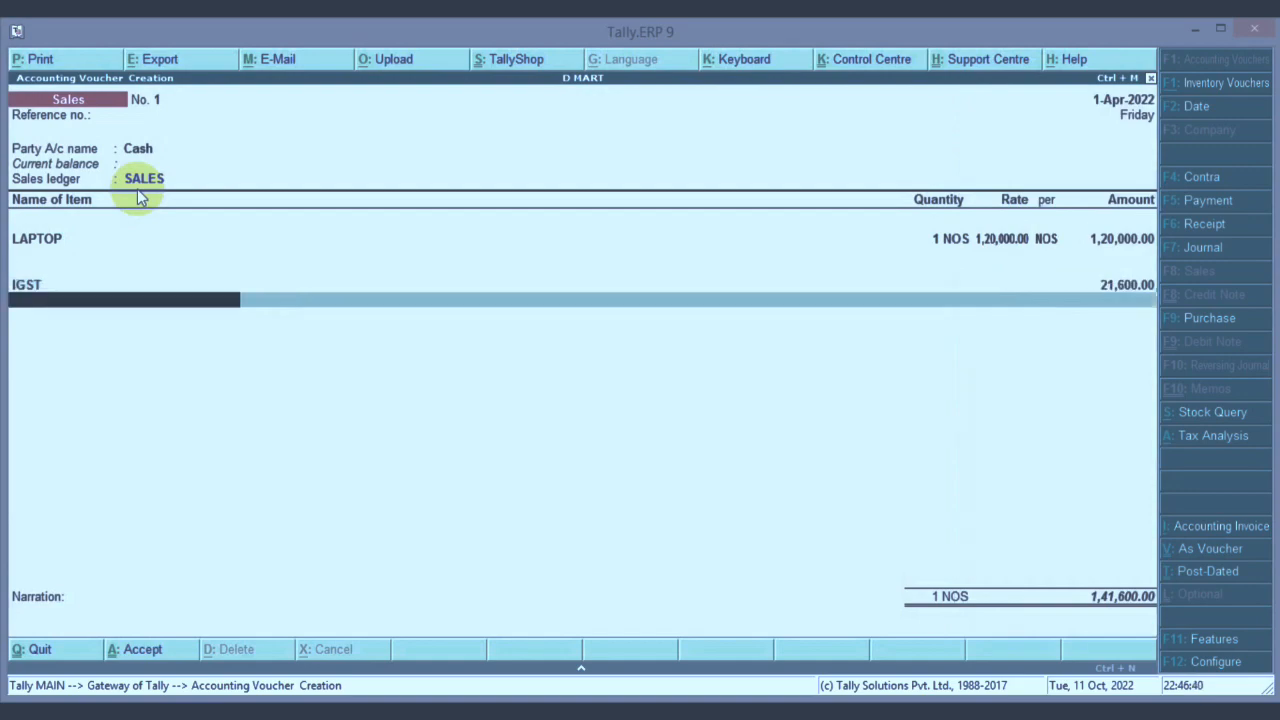
{"action": "key", "text": "Return"}
{"action": "key", "text": "Return"}
{"action": "key", "text": "Return"}
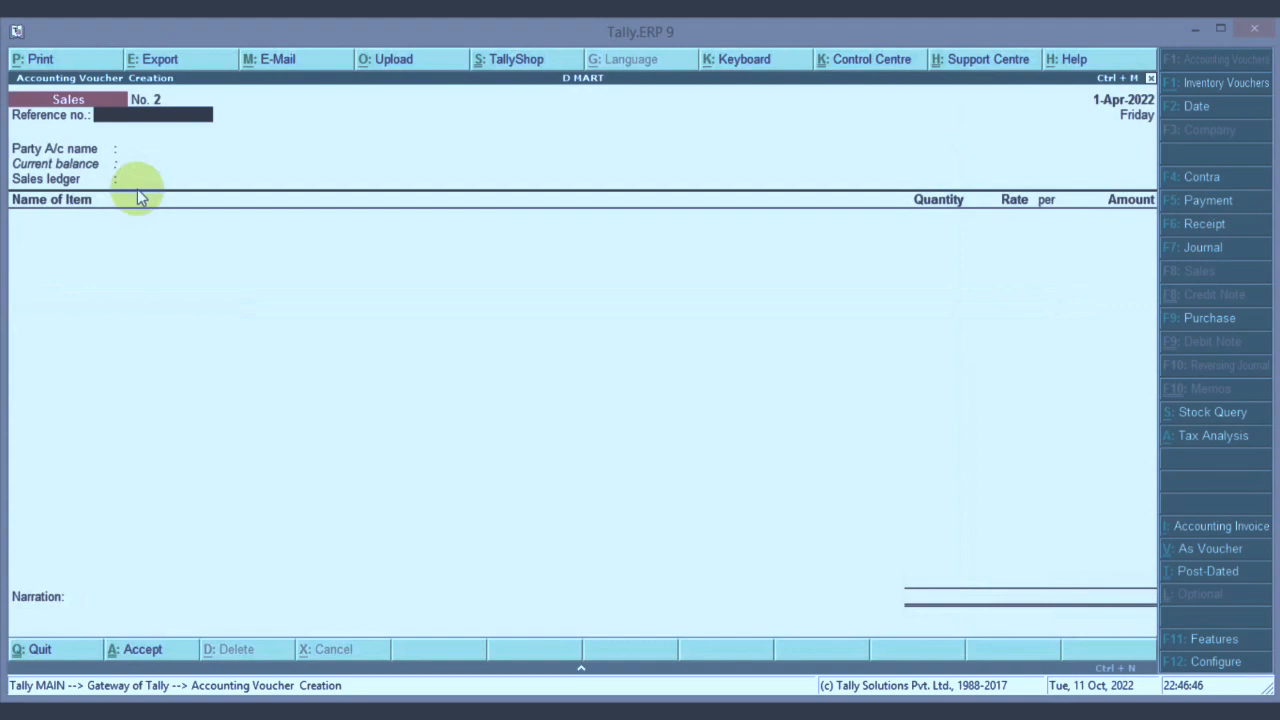
Step: Leave sales voucher entry and open D MART's Balance Sheet report
{"action": "key", "text": "Escape"}
{"action": "key", "text": "Return"}
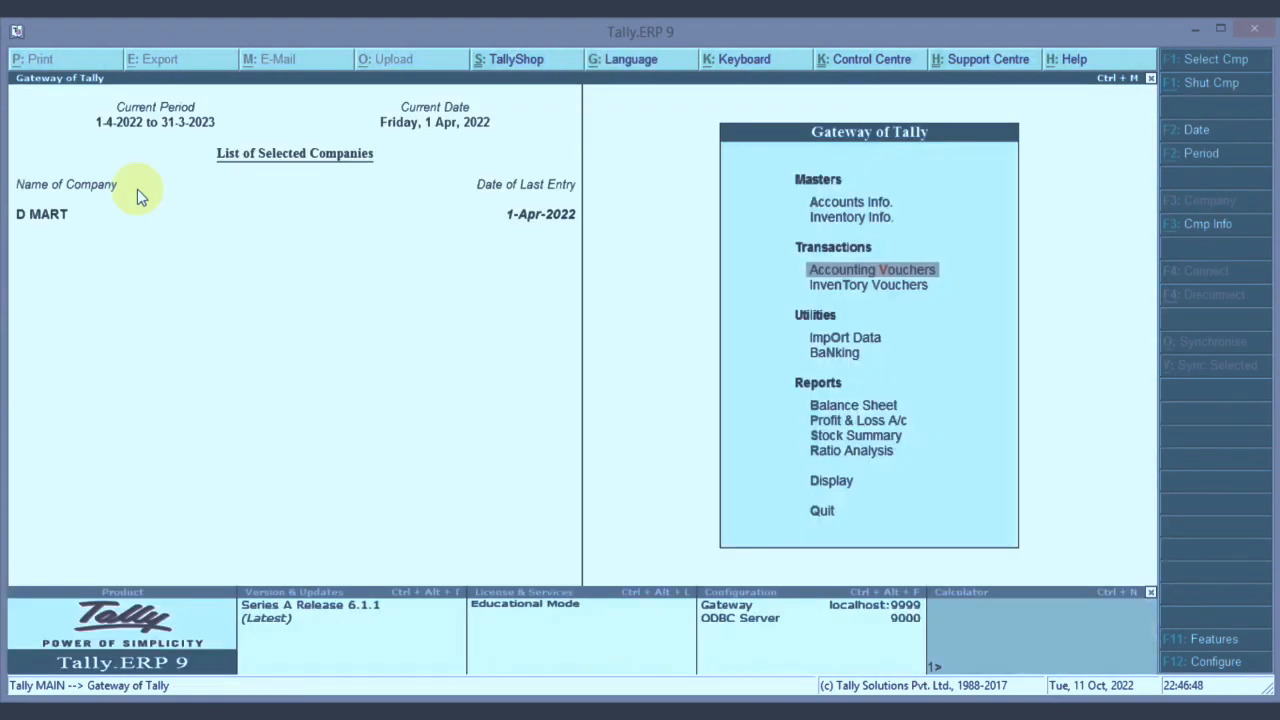
{"action": "key", "text": "Down"}
{"action": "key", "text": "Down"}
{"action": "key", "text": "Down"}
{"action": "key", "text": "Down"}
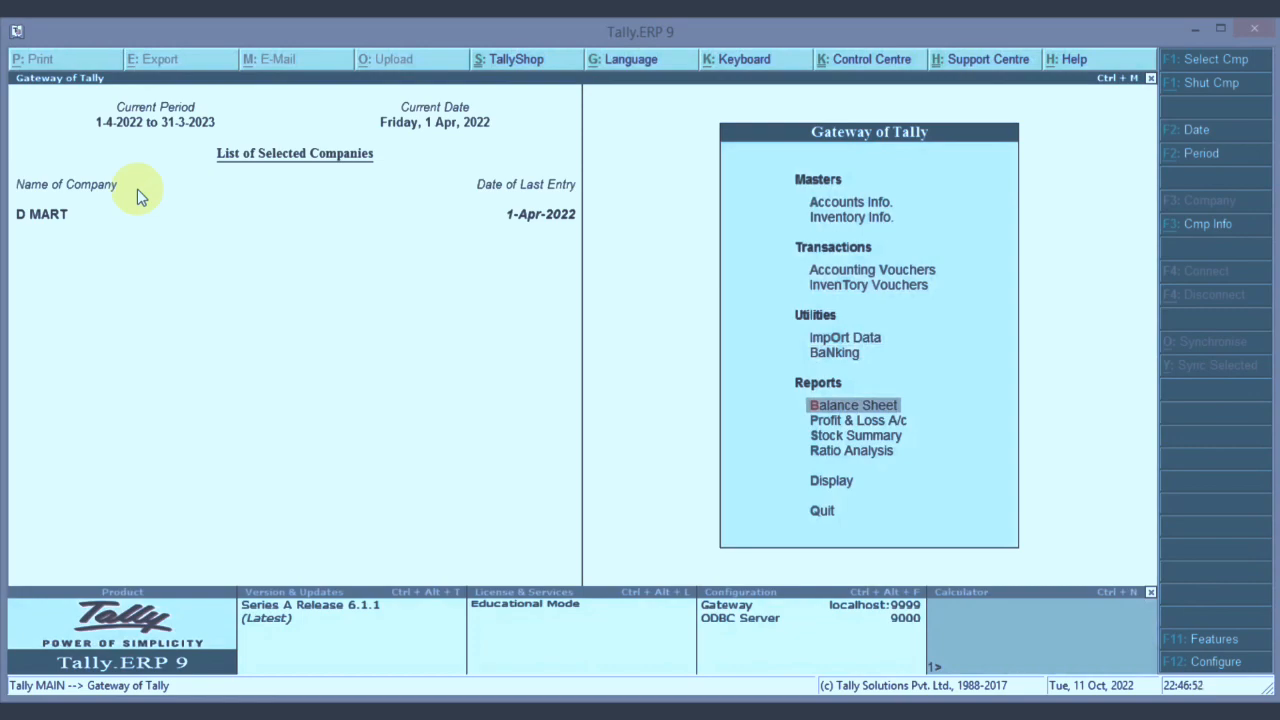
{"action": "key", "text": "Return"}
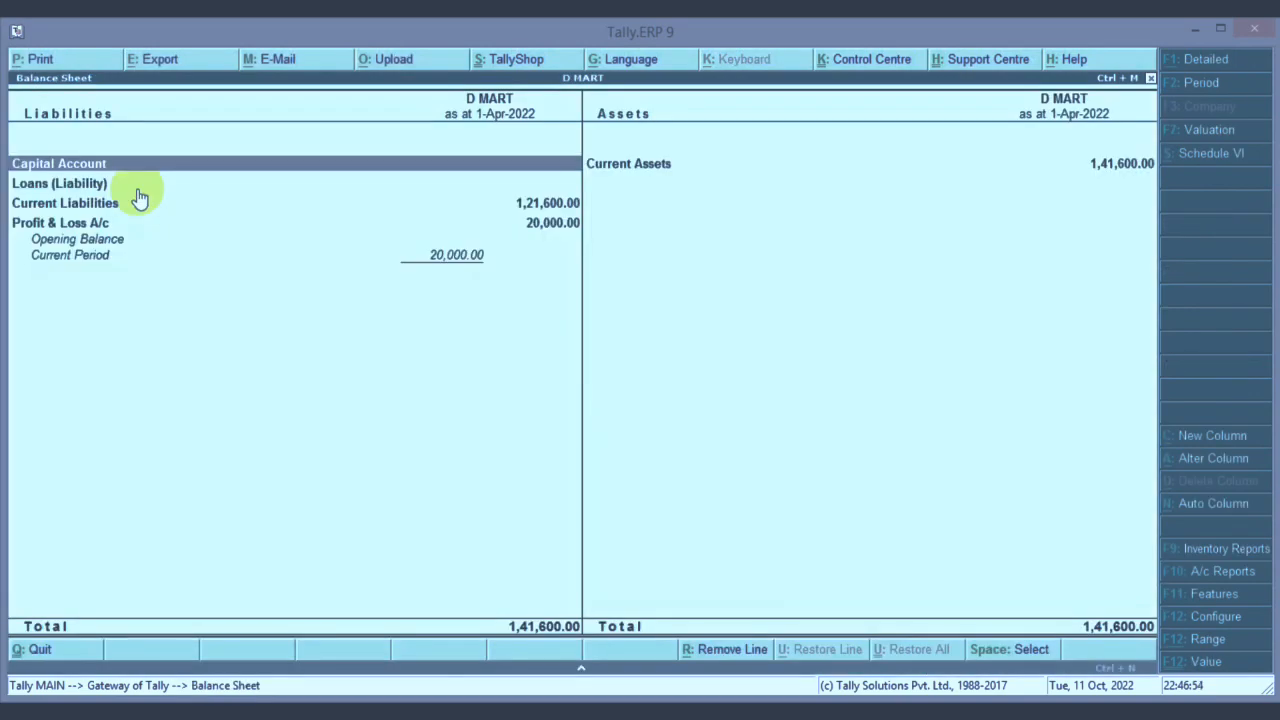
Step: Examine the IGST balance within Duties & Taxes under Current Liabilities, and close the balance sheet reports
{"action": "key", "text": "Down"}
{"action": "key", "text": "Down"}
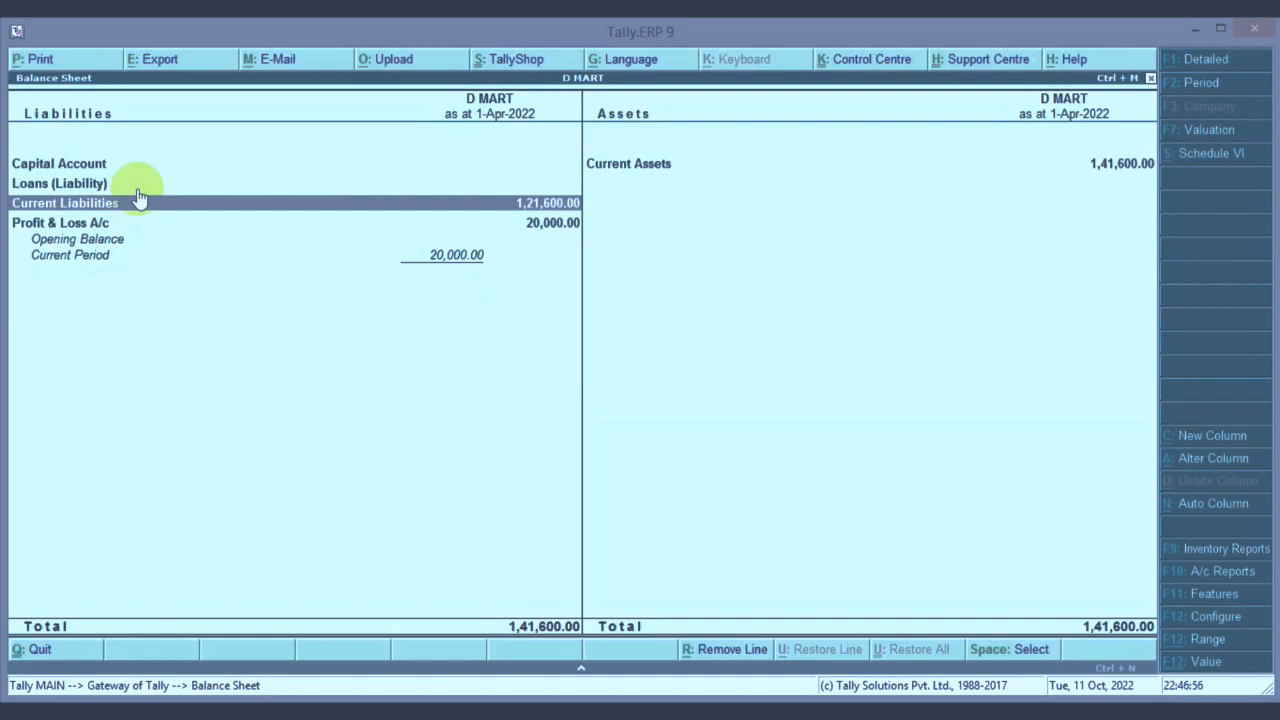
{"action": "key", "text": "Return"}
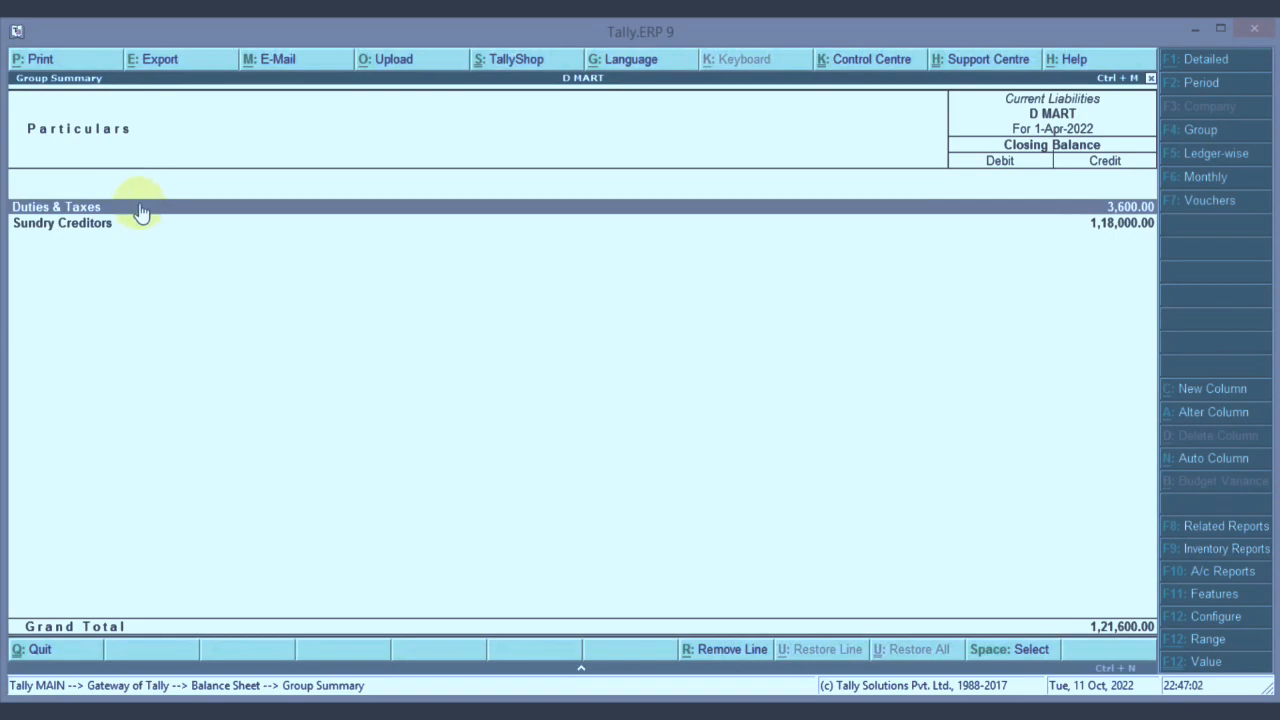
{"action": "left_click", "coordinate": [140, 210]}
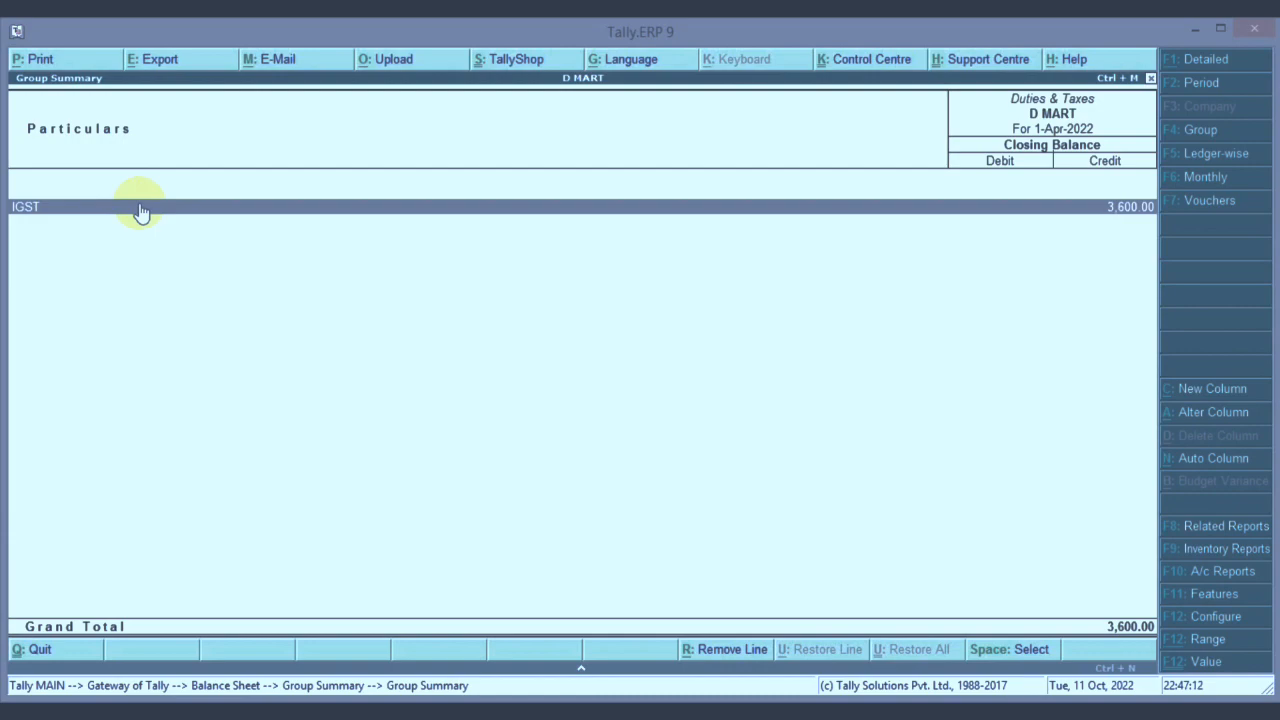
{"action": "key", "text": "Escape"}
{"action": "key", "text": "Escape"}
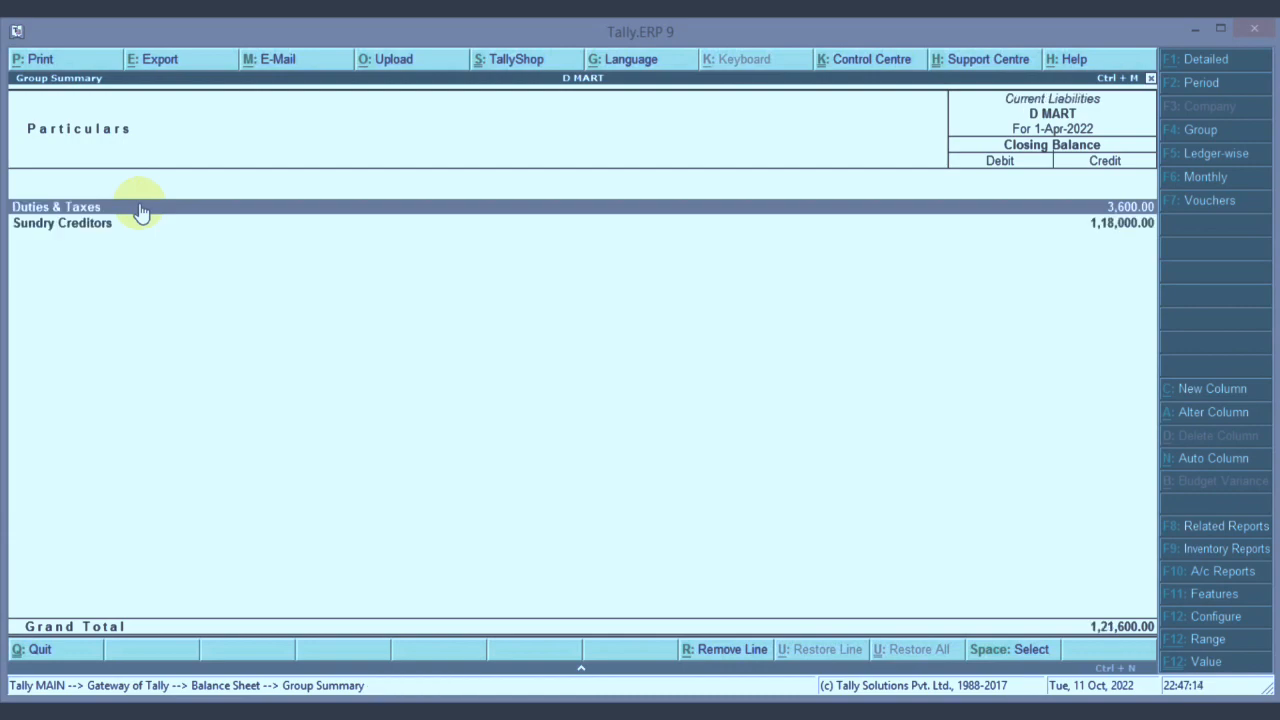
{"action": "key", "text": "Escape"}
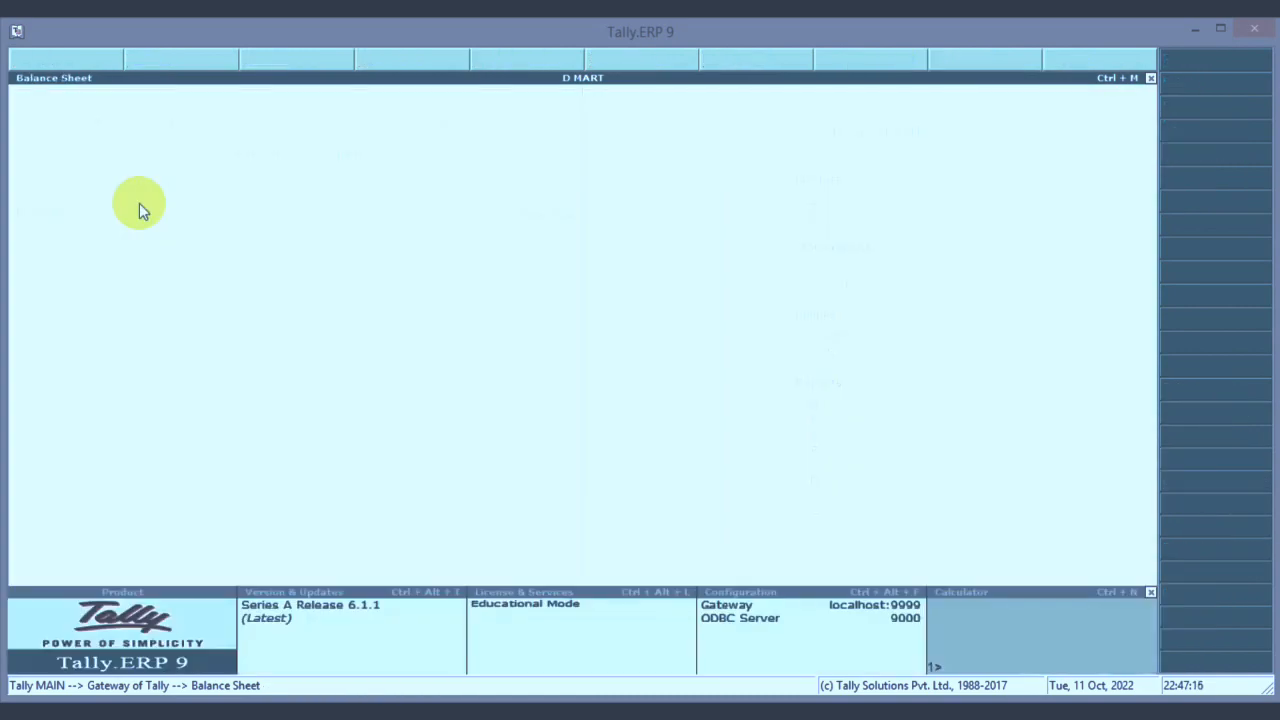
Step: Return to accounting voucher entry and start a payment voucher
{"action": "key", "text": "Up"}
{"action": "key", "text": "Up"}
{"action": "key", "text": "Up"}
{"action": "key", "text": "Up"}
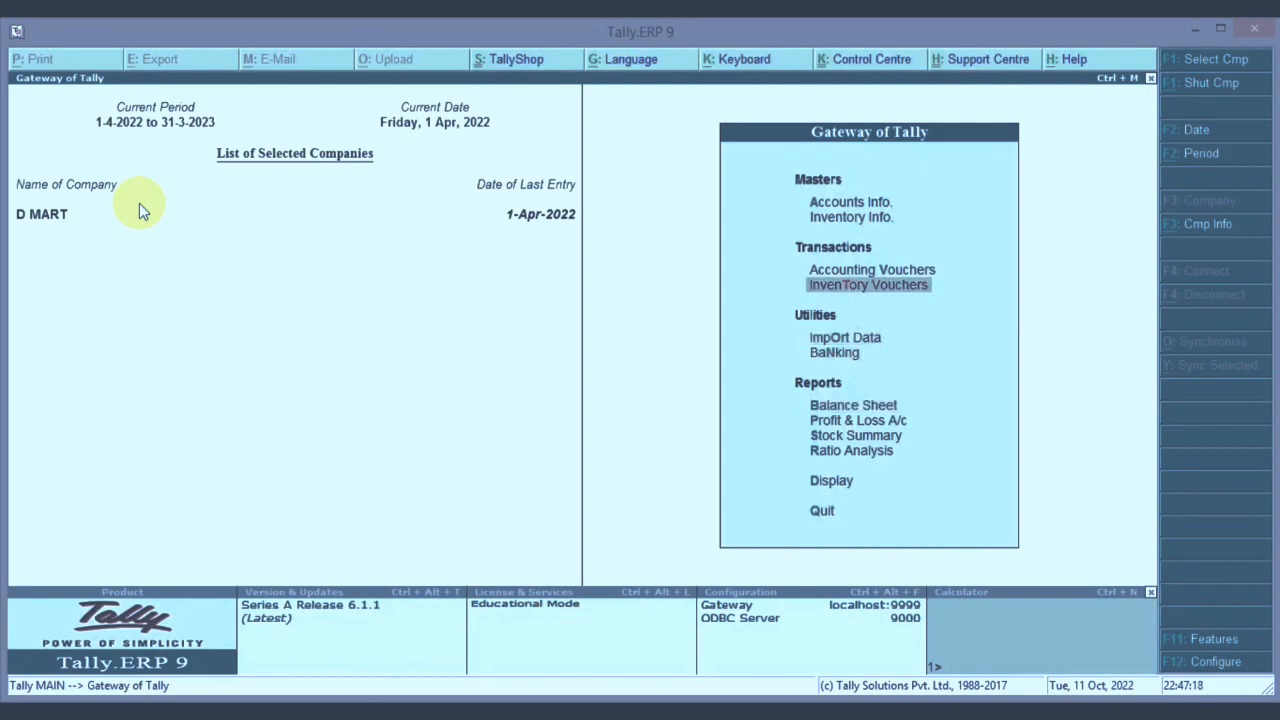
{"action": "key", "text": "Return"}
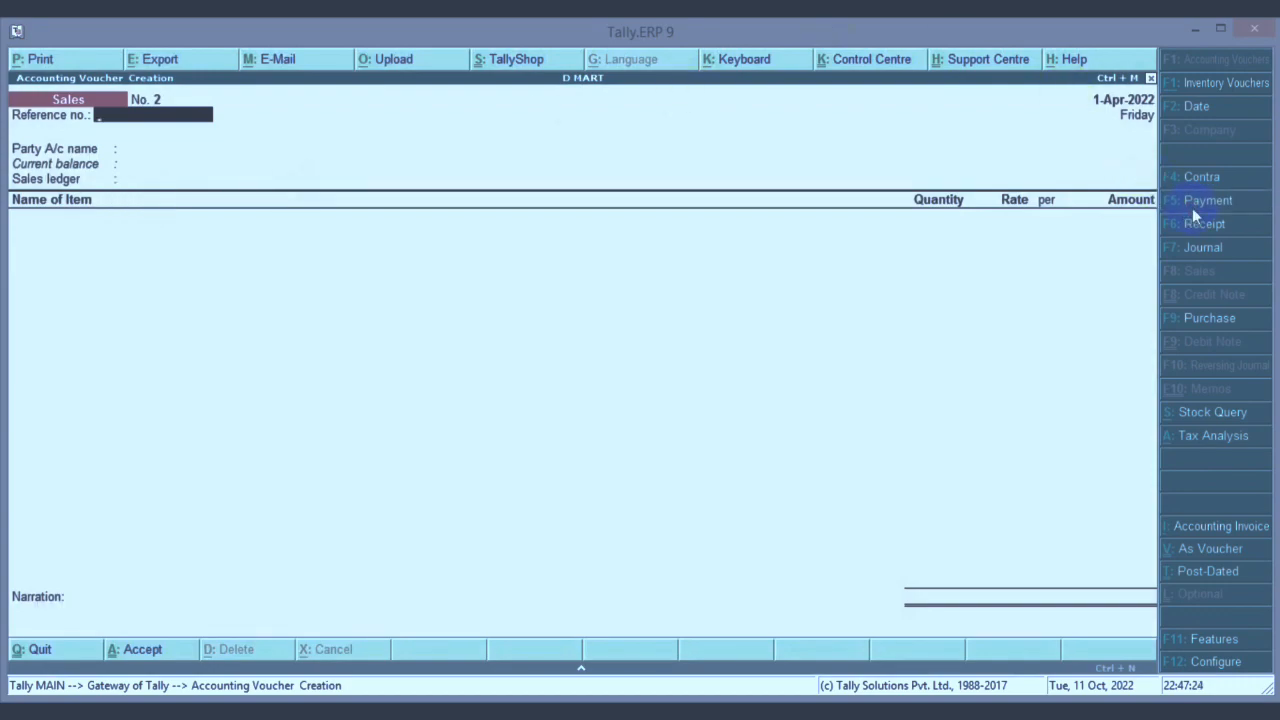
{"action": "key", "text": "F5"}
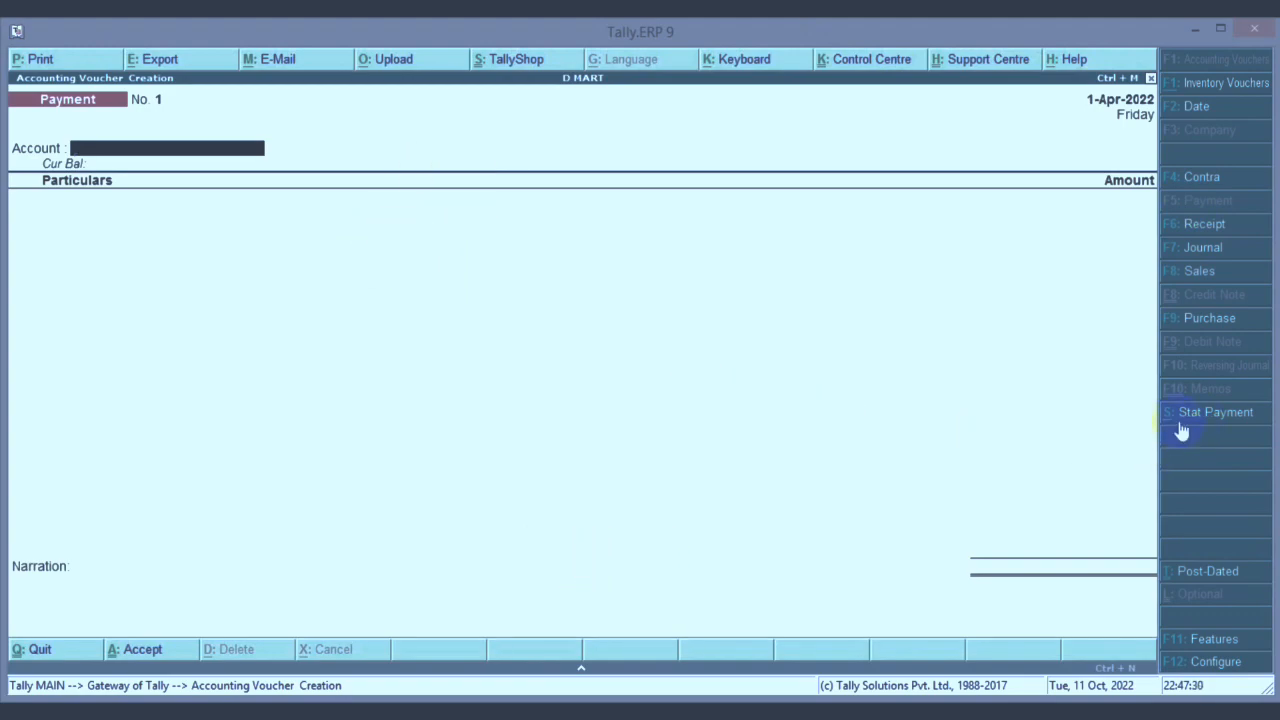
Step: Make the voucher a statutory GST payment for 1-Mar-2022 to 31-Mar-2022 with the Regular payment type
{"action": "key", "text": "alt"}
{"action": "key", "text": "alt+s"}
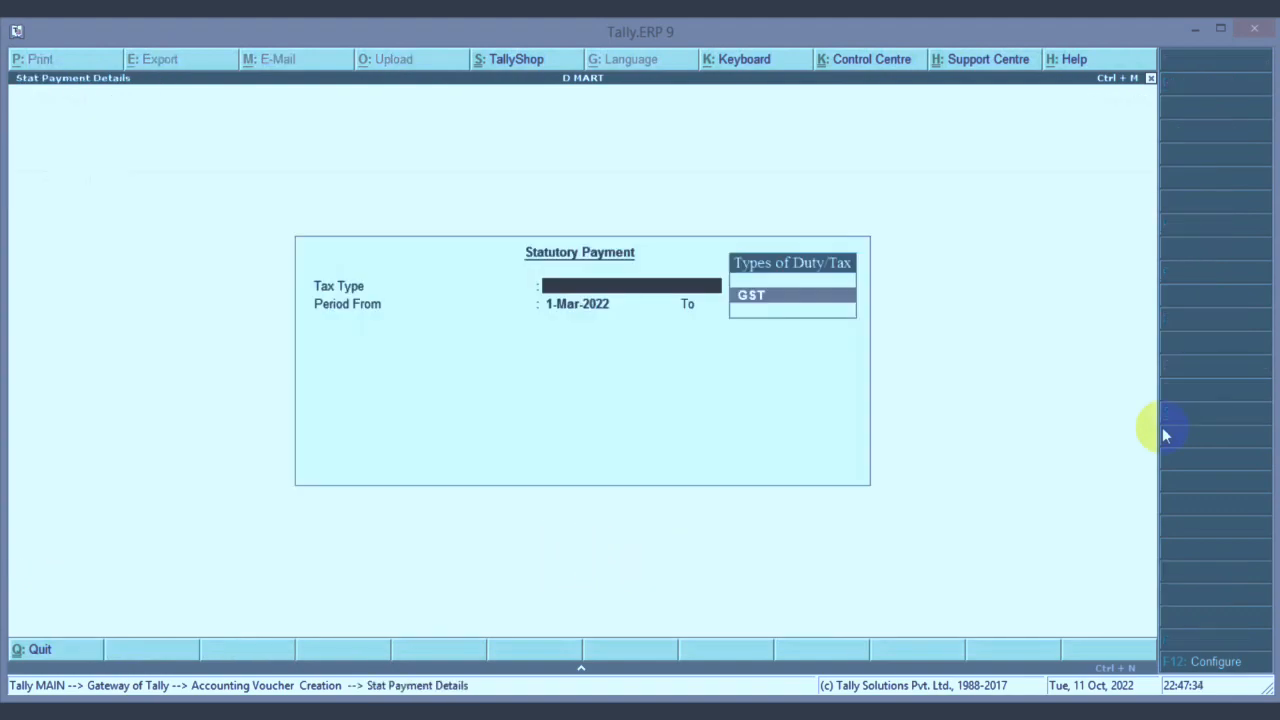
{"action": "key", "text": "Return"}
{"action": "key", "text": "Return"}
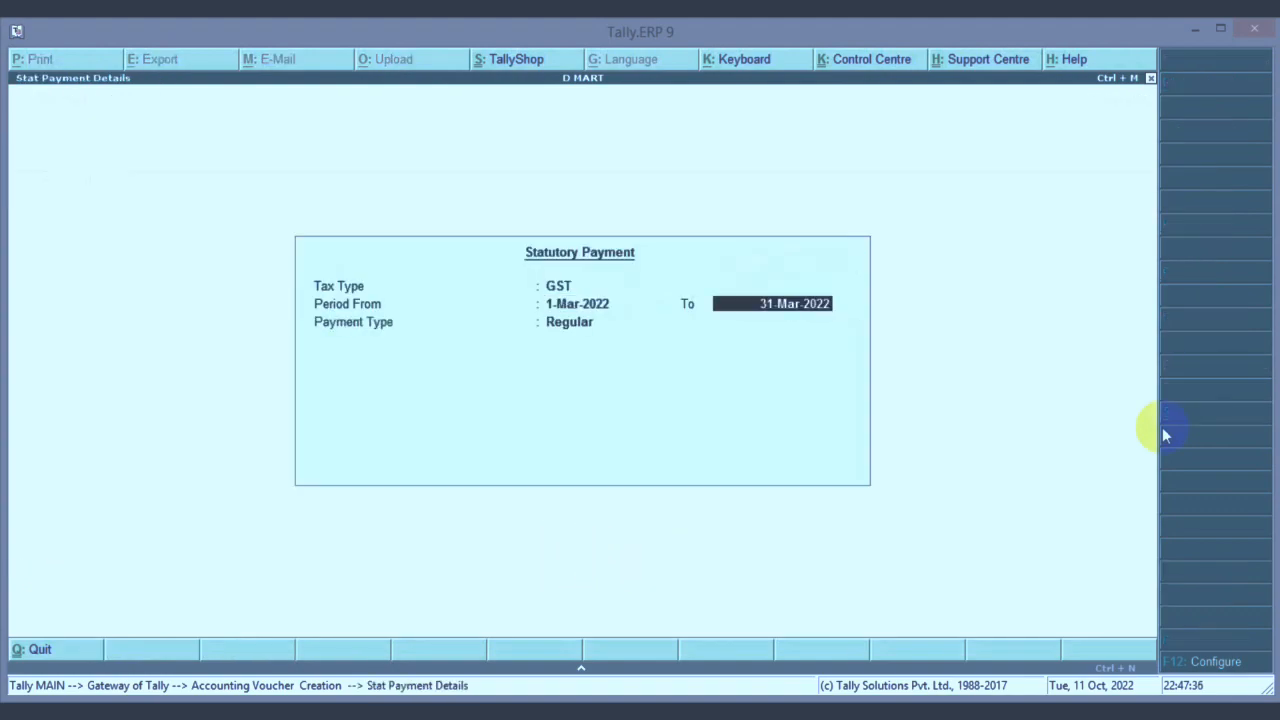
{"action": "key", "text": "Return"}
{"action": "key", "text": "Return"}
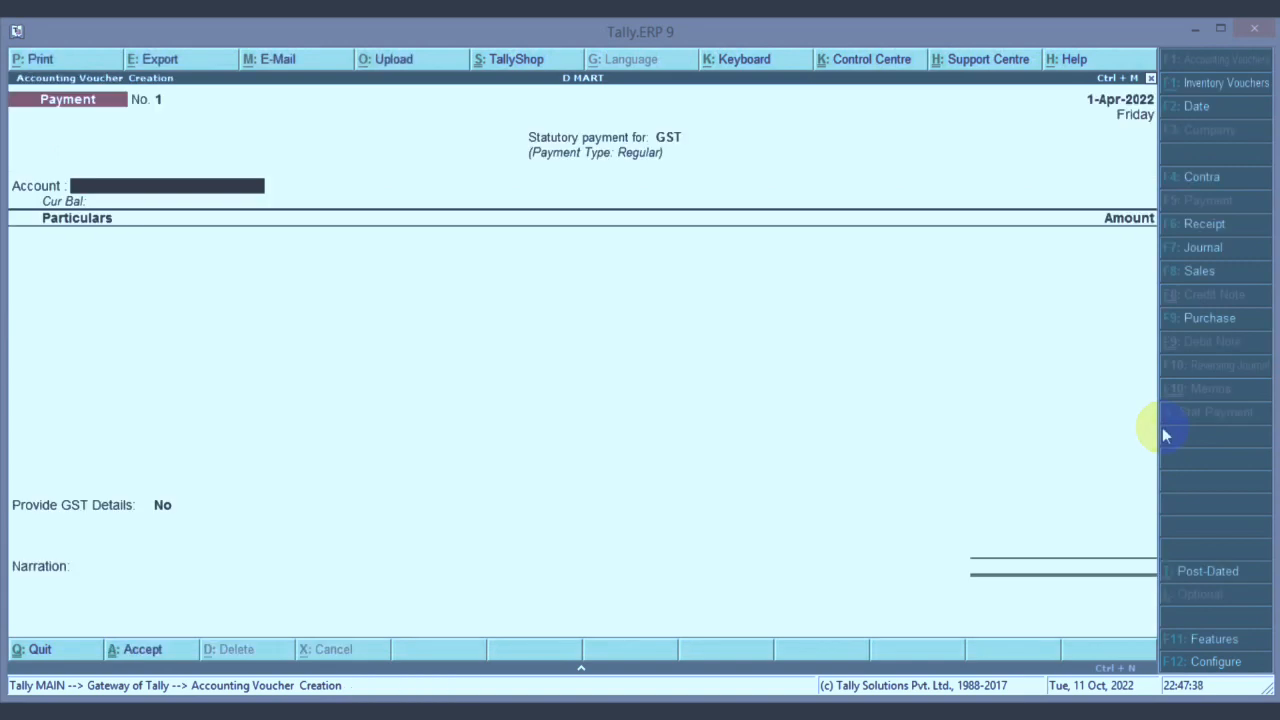
Step: Pay 3,600 towards IGST from the Cash account and save the payment voucher without GST details or narration
{"action": "type", "text": "c"}
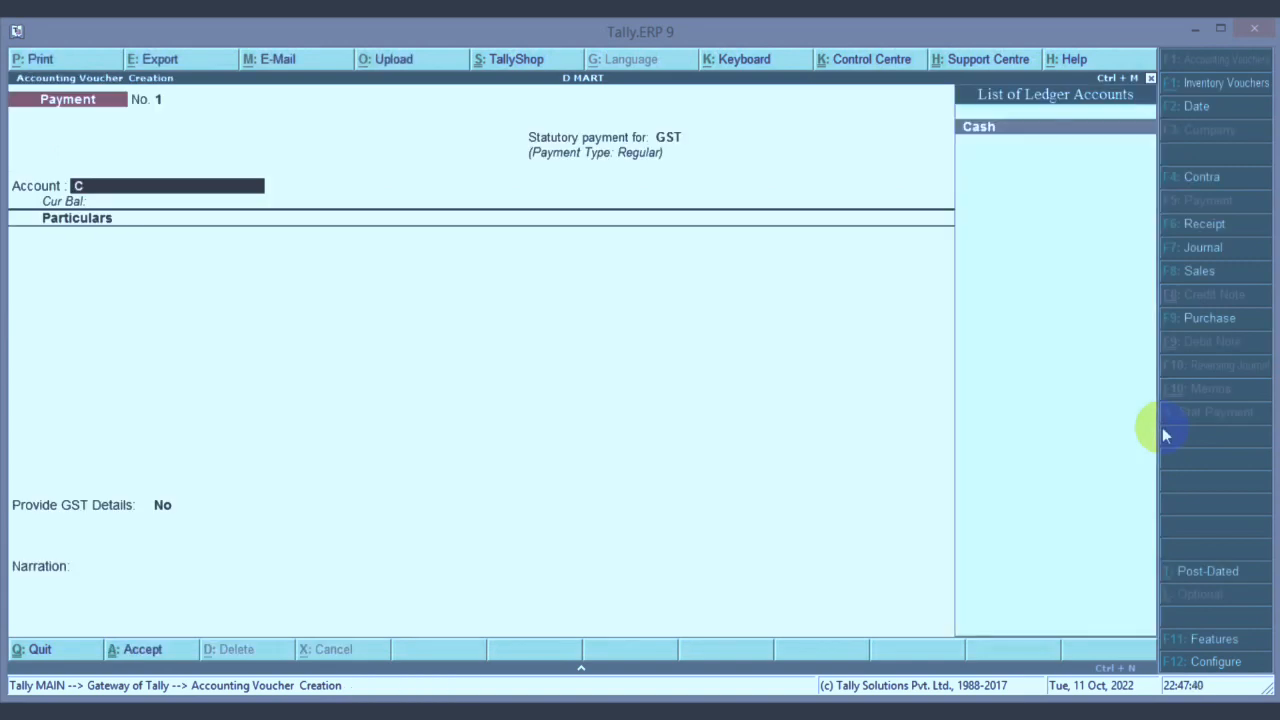
{"action": "key", "text": "Return"}
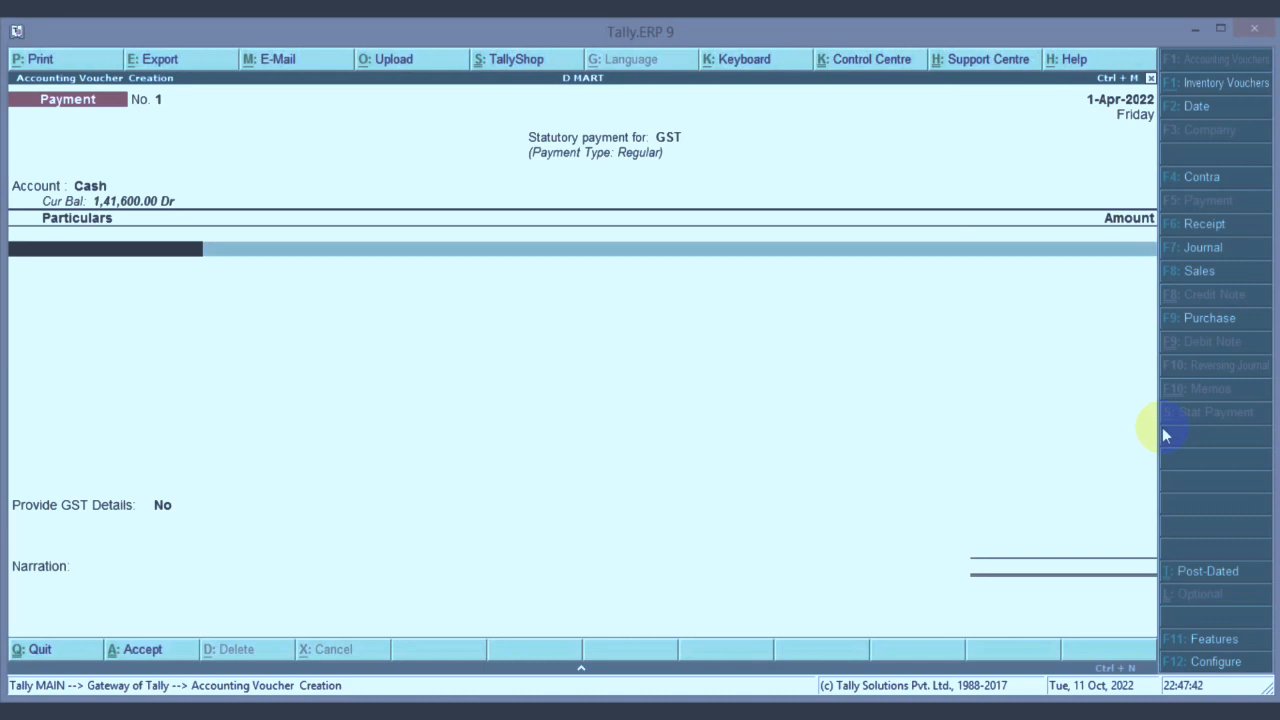
{"action": "type", "text": "IG"}
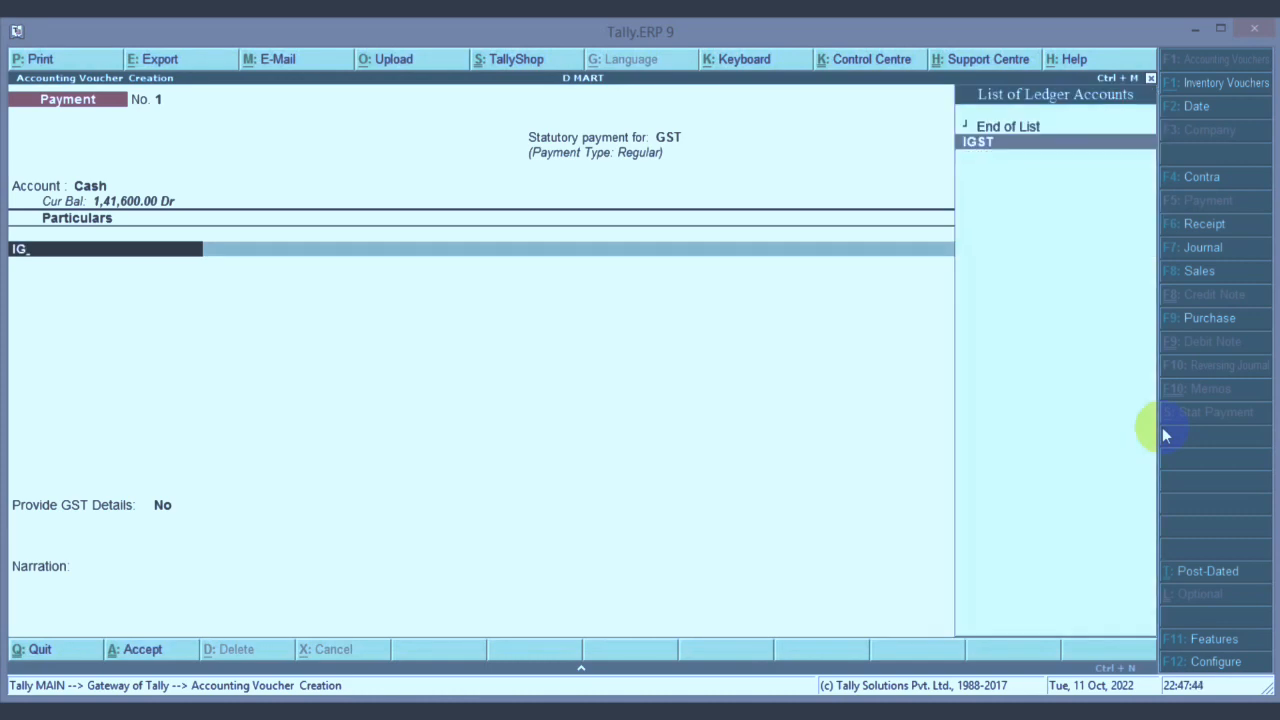
{"action": "key", "text": "Return"}
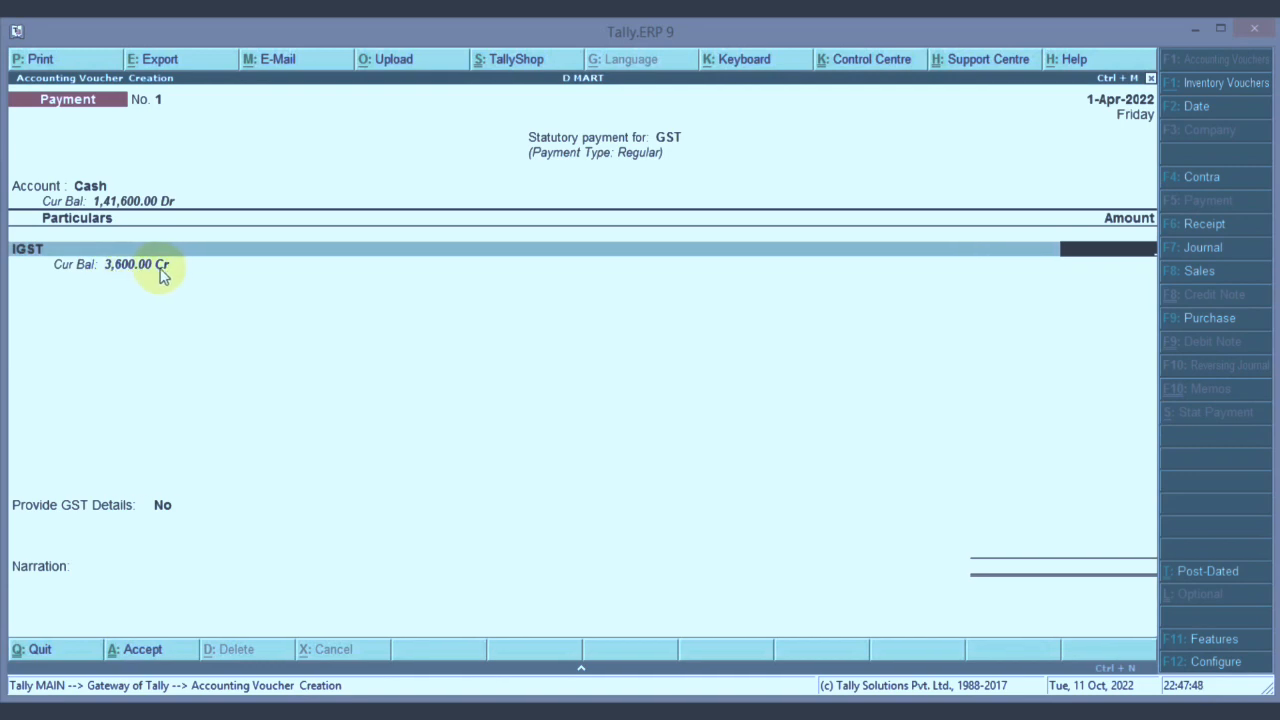
{"action": "type", "text": "3600"}
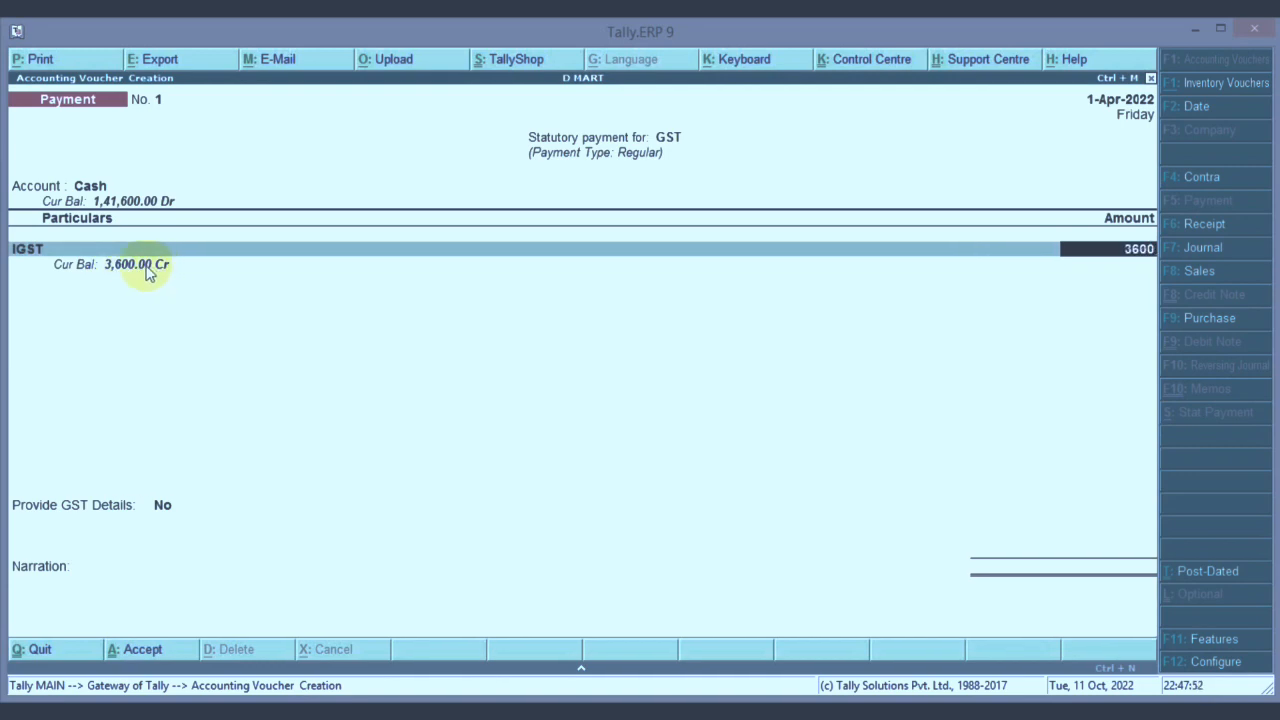
{"action": "key", "text": "Return"}
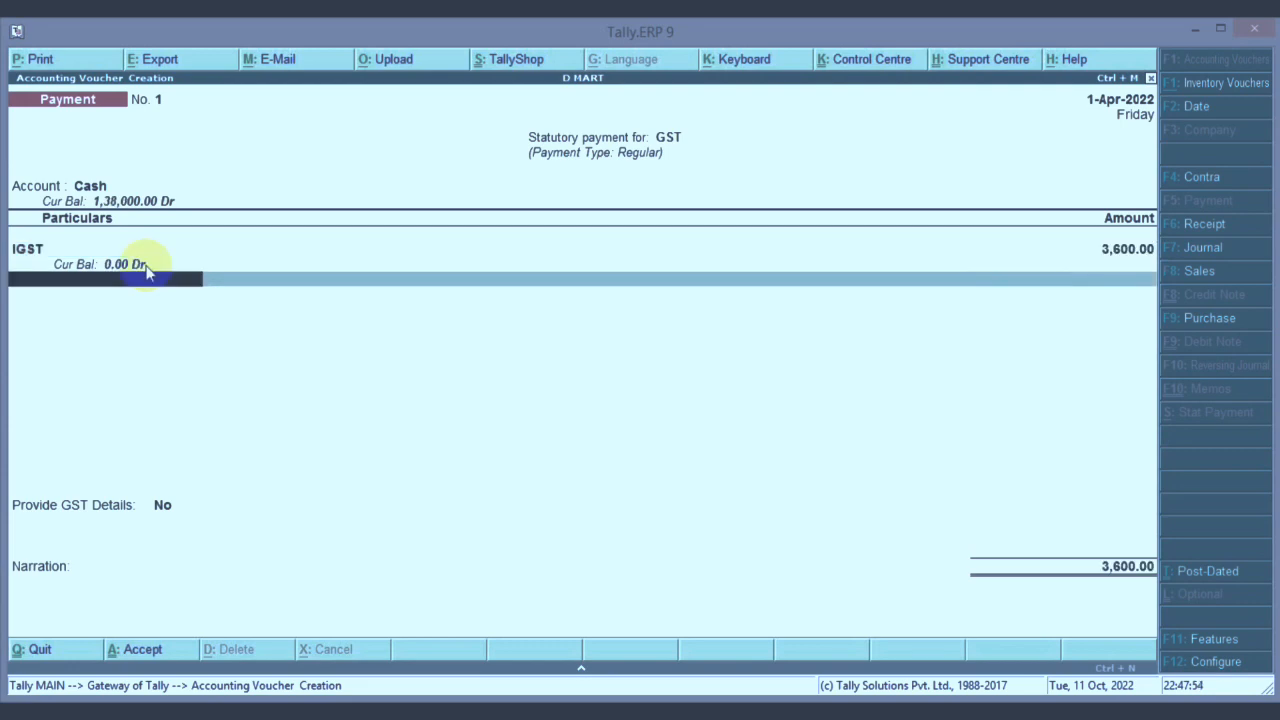
{"action": "key", "text": "Return"}
{"action": "key", "text": "Return"}
{"action": "key", "text": "Return"}
{"action": "key", "text": "Return"}
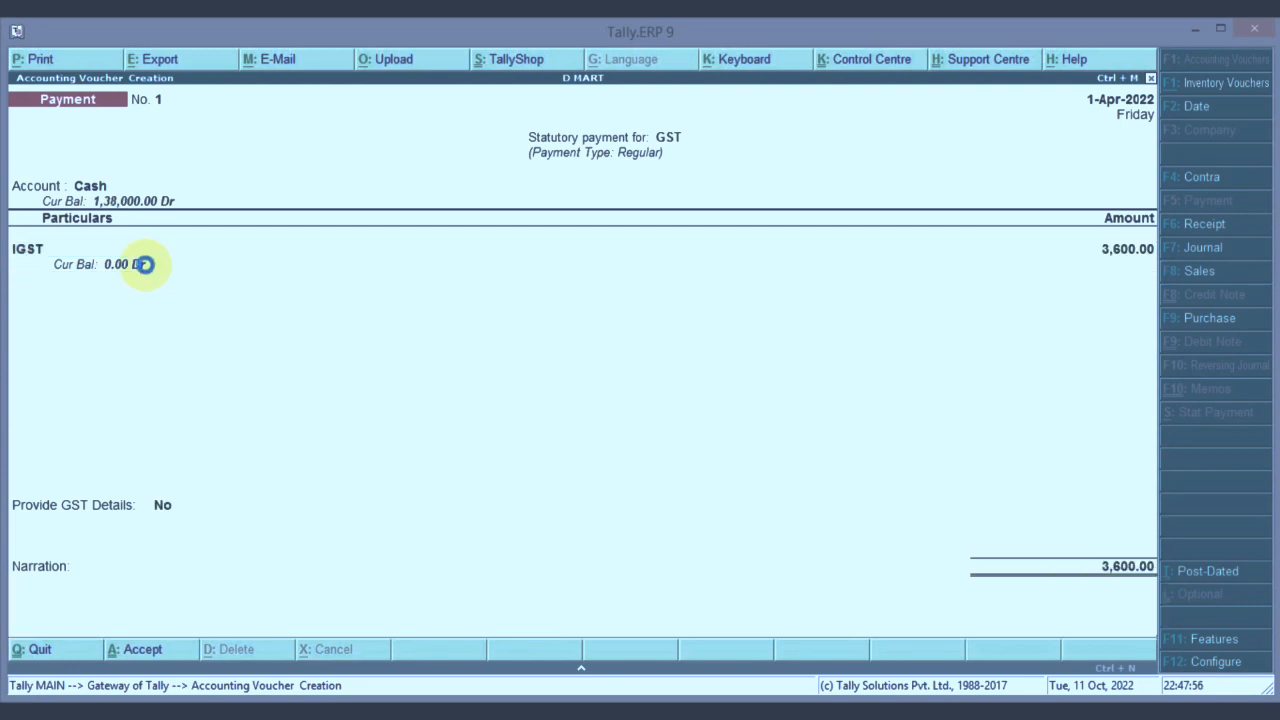
Step: Leave payment voucher entry and open the company's Balance Sheet report
{"action": "key", "text": "Escape"}
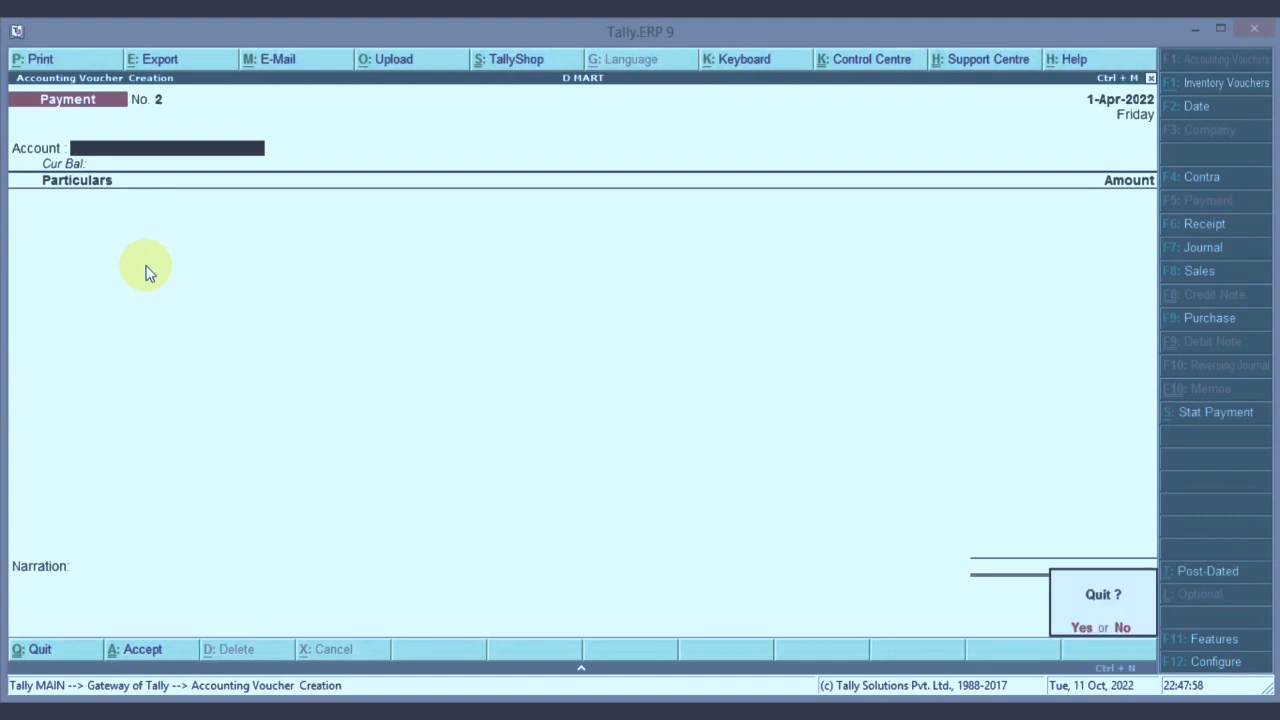
{"action": "key", "text": "y"}
{"action": "key", "text": "Down"}
{"action": "key", "text": "Down"}
{"action": "key", "text": "Down"}
{"action": "key", "text": "Down"}
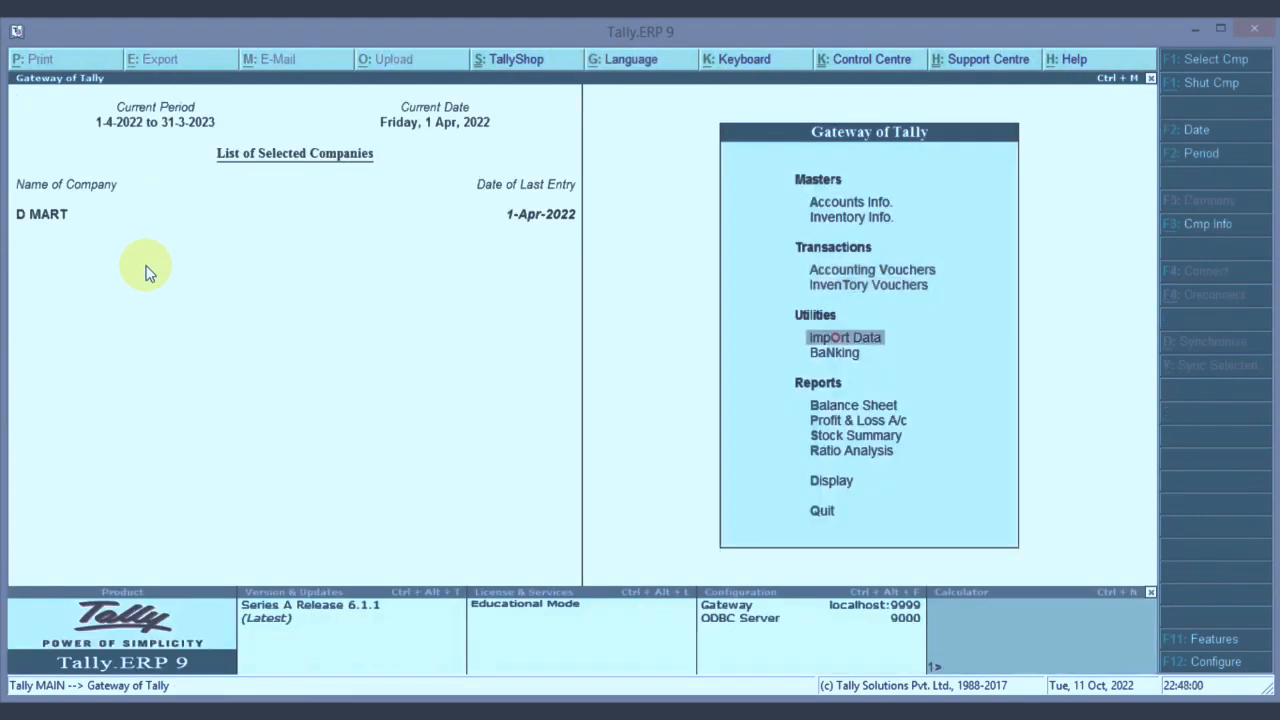
{"action": "key", "text": "Return"}
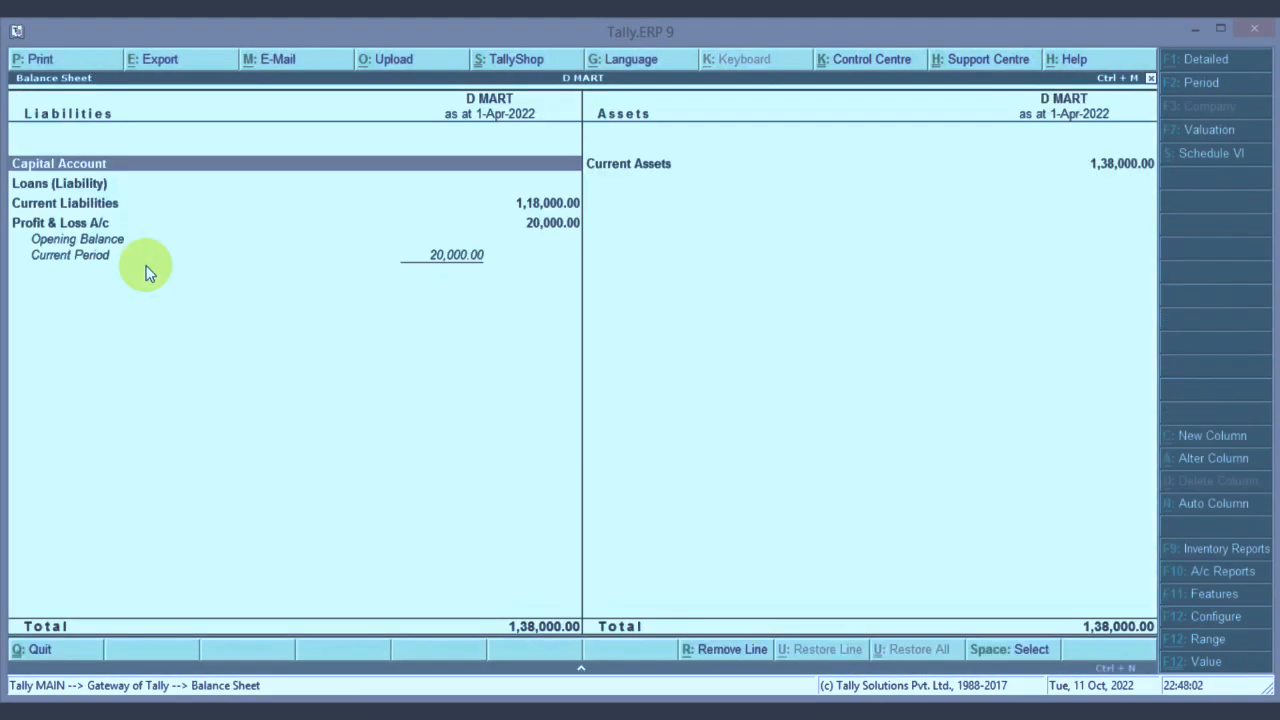
Step: Drill down through Current Liabilities to Duties & Taxes to check the IGST liability after the payment
{"action": "key", "text": "Down"}
{"action": "key", "text": "Down"}
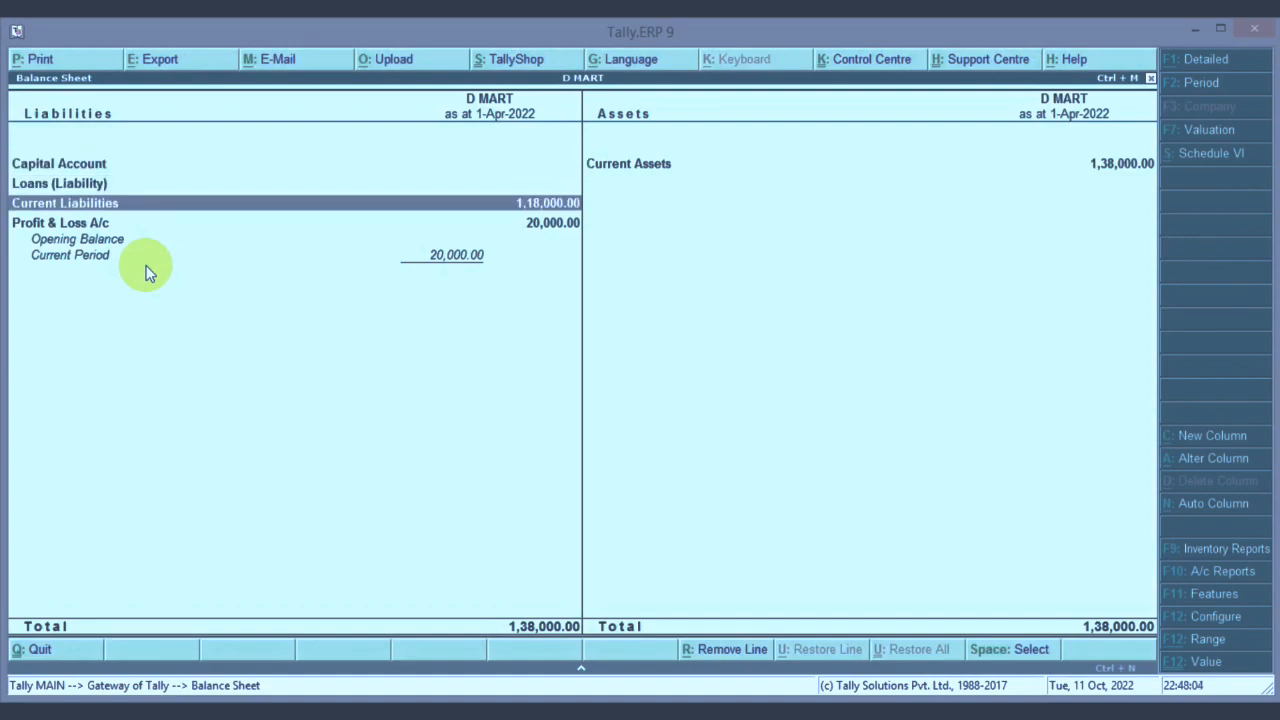
{"action": "key", "text": "Return"}
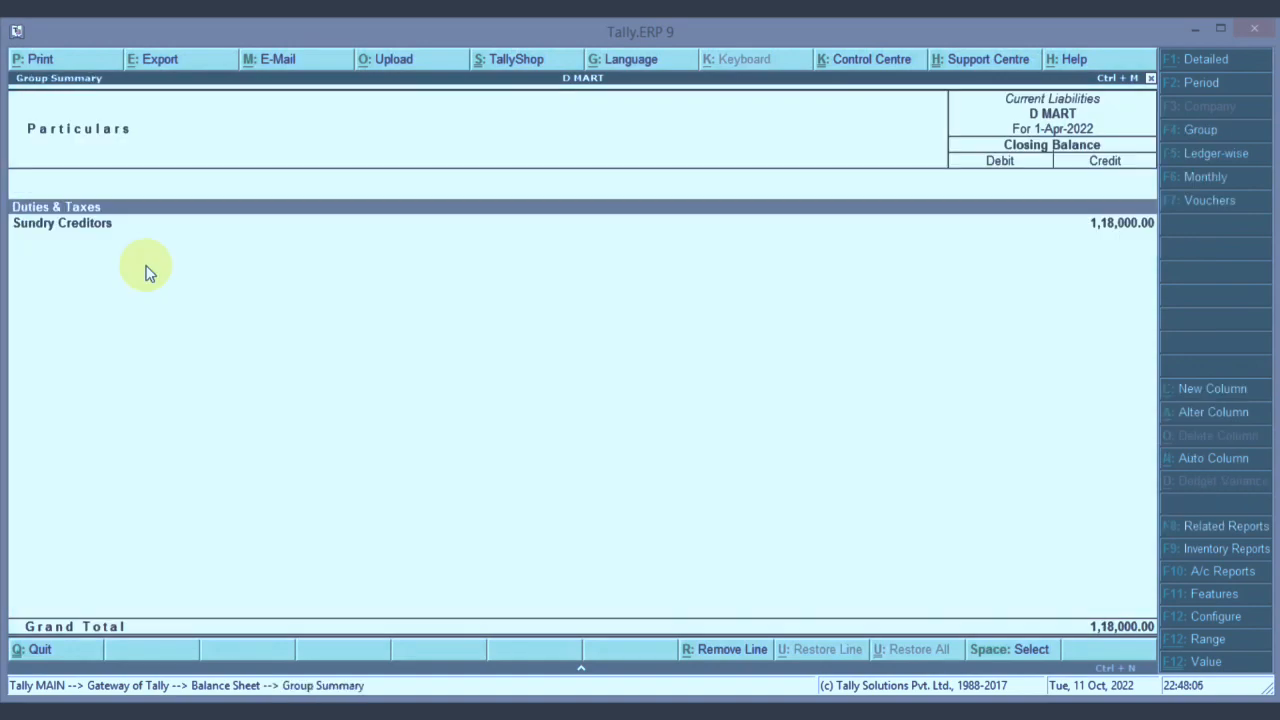
{"action": "key", "text": "Return"}
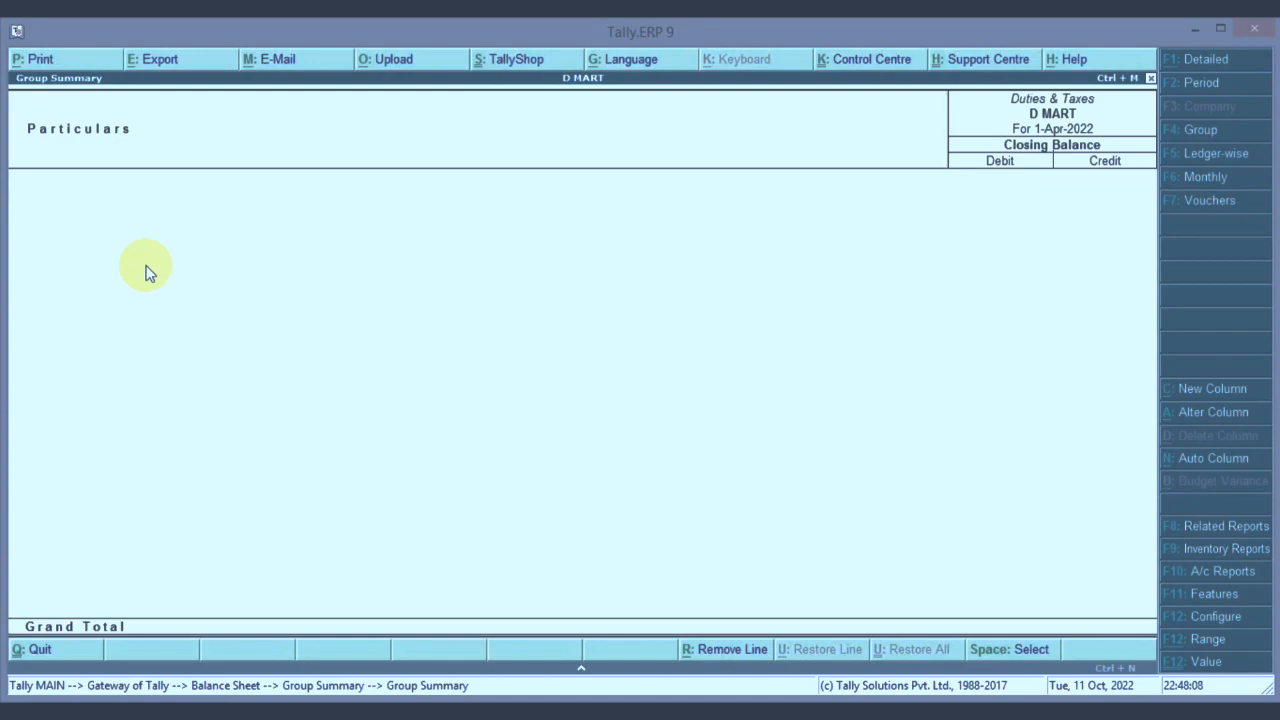